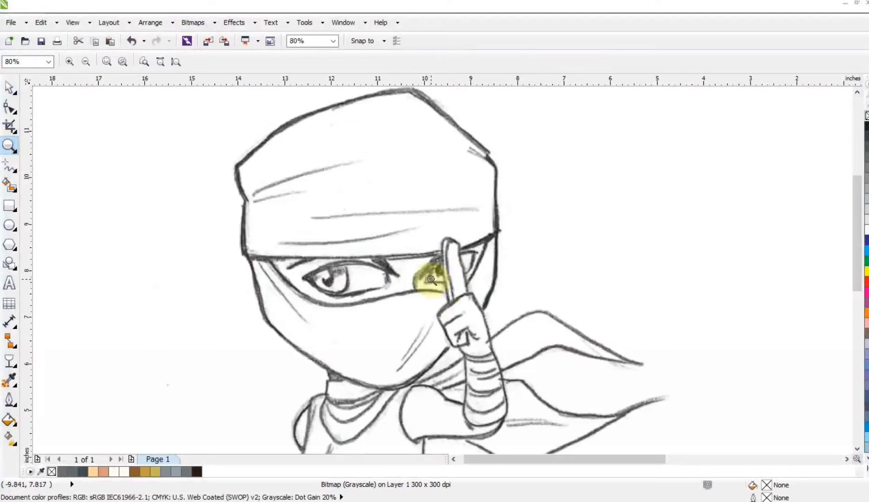
# Fade the ninja sketch bitmap with the Transparency tool so it can serve as a tracing guide.
pyautogui.press('space')
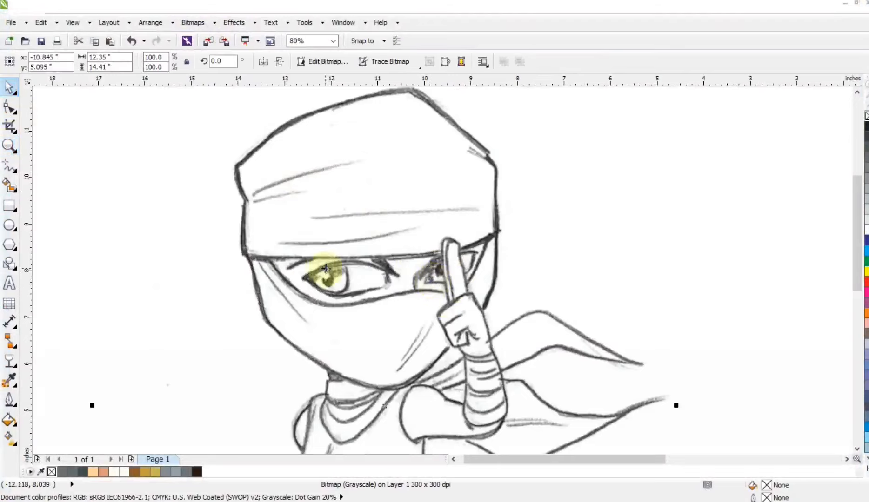
pyautogui.click(10, 359)
pyautogui.click(28, 62)
pyautogui.click(59, 83)
# Draw a connected straight-segment line over the crown outline of the head wrap and set its outline width to 4 pt.
pyautogui.press('z')
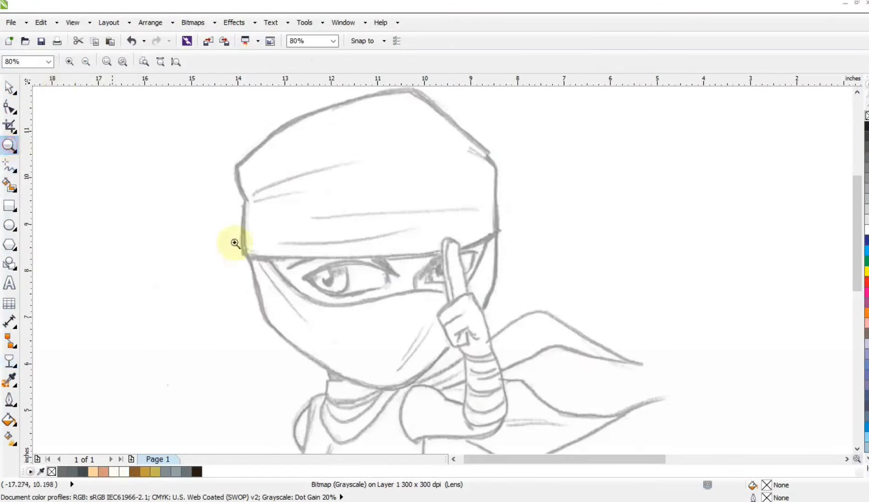
pyautogui.rightClick(254, 140)
pyautogui.moveTo(253, 141); pyautogui.dragTo(468, 253)
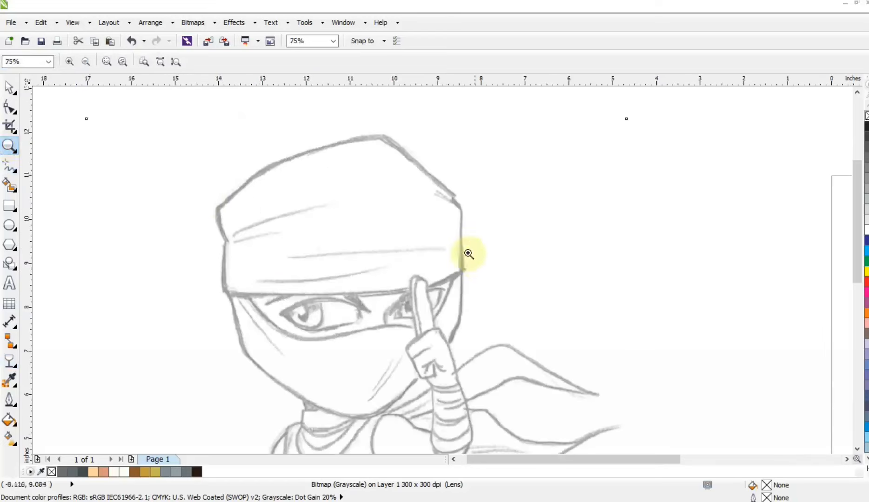
pyautogui.click(5, 167)
pyautogui.click(215, 206)
pyautogui.doubleClick(215, 207)
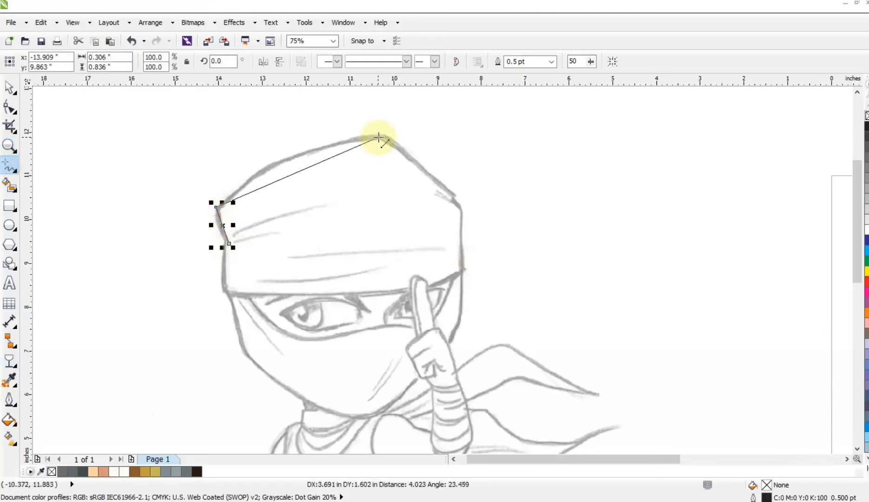
pyautogui.doubleClick(379, 137)
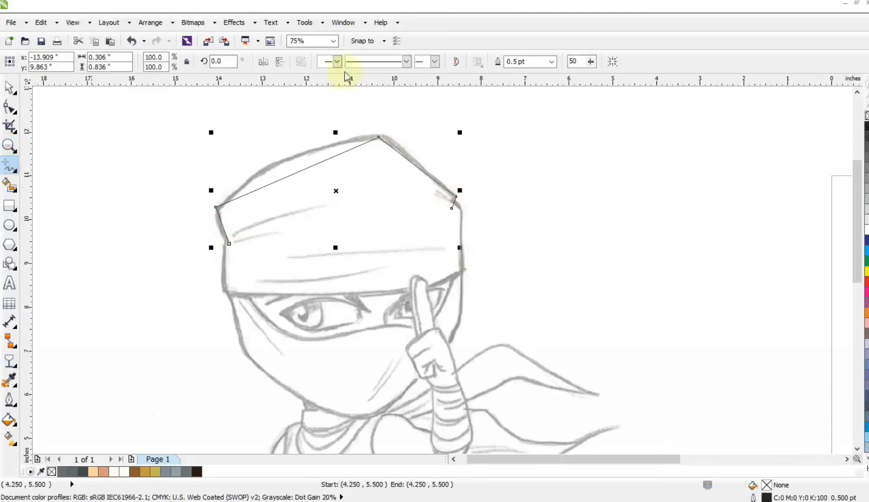
pyautogui.click(552, 65)
pyautogui.click(520, 131)
# Convert the crown line's segments to curves and bend them to follow the sketched edge of the head wrap.
pyautogui.click(10, 107)
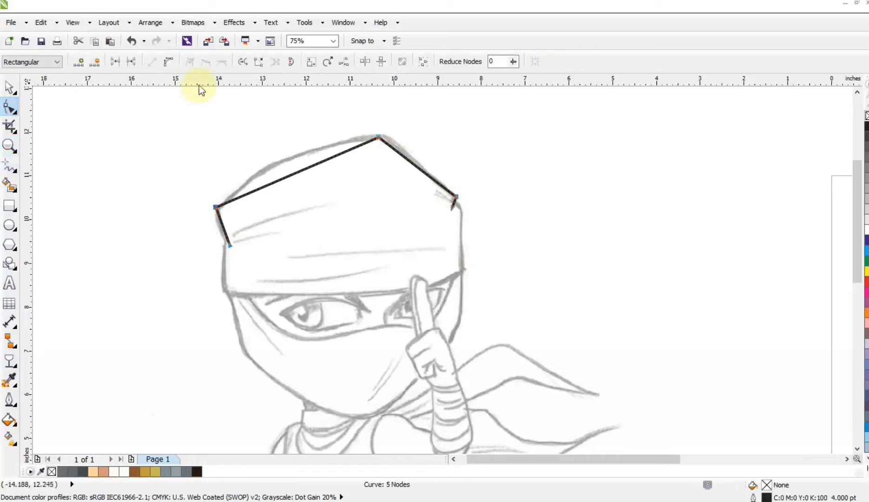
pyautogui.click(8, 147)
pyautogui.moveTo(189, 112); pyautogui.dragTo(498, 299)
pyautogui.click(9, 107)
pyautogui.moveTo(338, 211); pyautogui.dragTo(324, 182)
pyautogui.moveTo(513, 137); pyautogui.dragTo(523, 134)
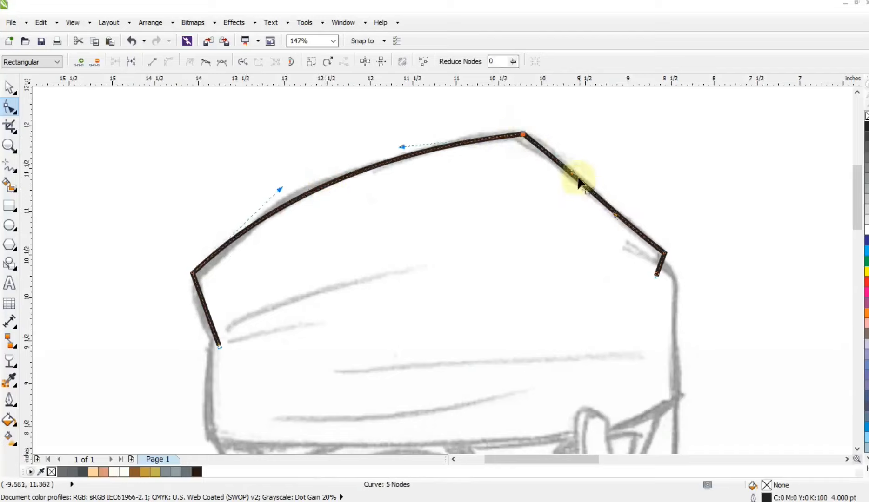
pyautogui.click(225, 290)
pyautogui.moveTo(203, 312); pyautogui.dragTo(199, 314)
pyautogui.moveTo(219, 345); pyautogui.dragTo(203, 324)
pyautogui.moveTo(656, 274); pyautogui.dragTo(653, 279)
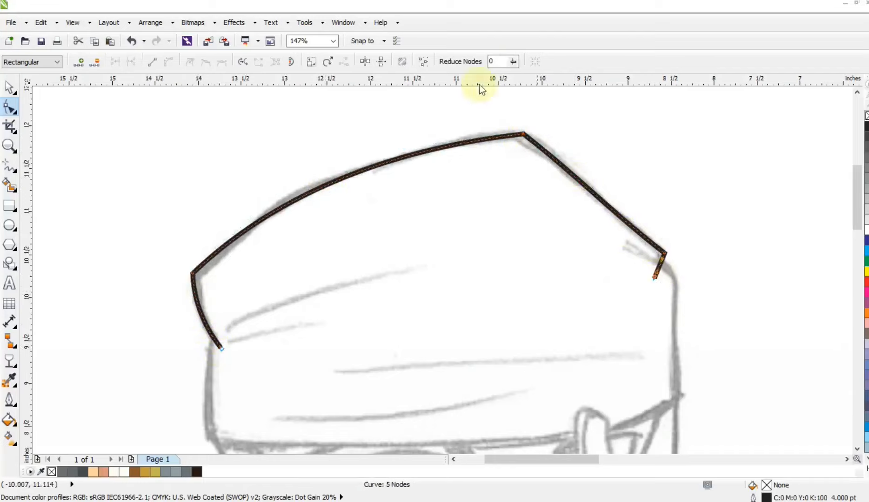
# Set the outline width of the head wrap's crown curve to 8 pt and deselect it.
pyautogui.click(8, 89)
pyautogui.click(550, 61)
pyautogui.click(531, 141)
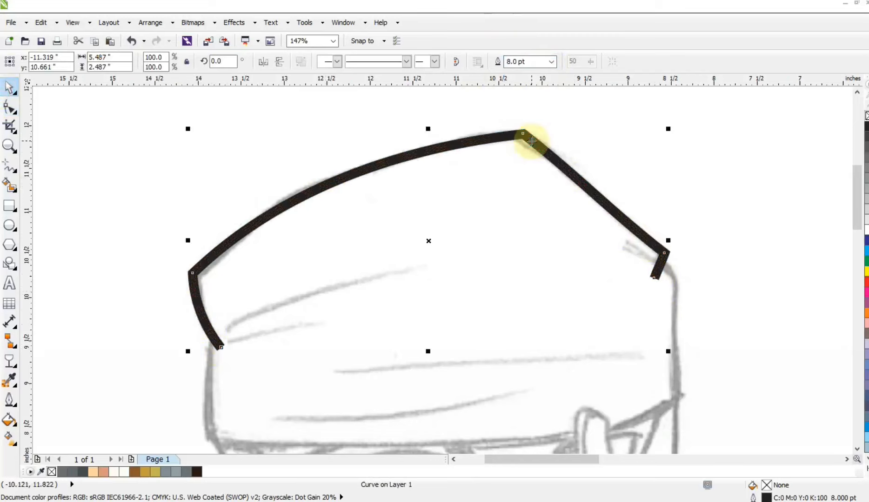
pyautogui.scroll(-3, 394, 99)
pyautogui.press('Escape')
# Draw an 8 pt connected line along the head wrap's long upper fold, both sides and lower edge, ending at the short crease.
pyautogui.click(9, 146)
pyautogui.moveTo(242, 132); pyautogui.dragTo(617, 317)
pyautogui.click(9, 165)
pyautogui.click(550, 61)
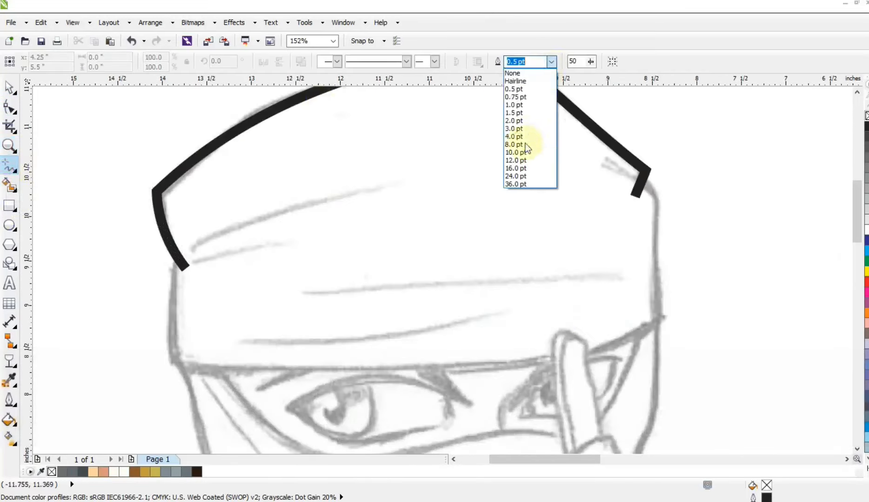
pyautogui.click(520, 144)
pyautogui.click(389, 186)
pyautogui.doubleClick(174, 261)
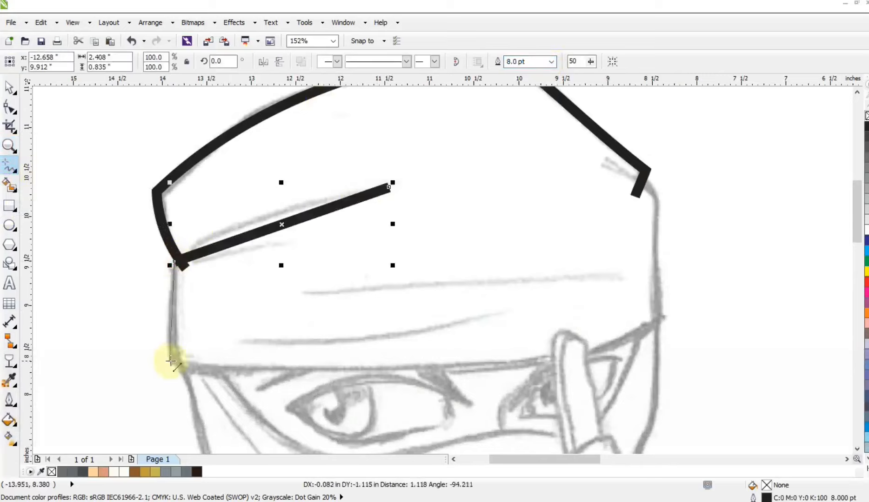
pyautogui.click(175, 366)
pyautogui.doubleClick(655, 324)
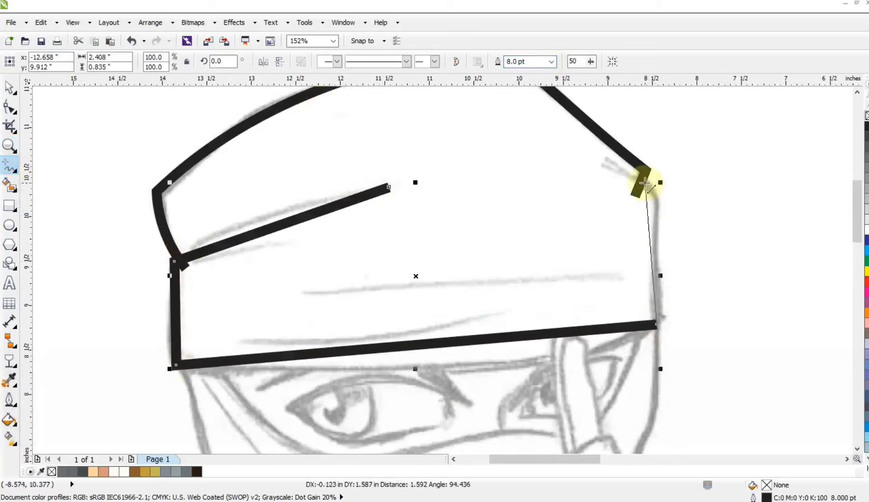
pyautogui.doubleClick(644, 182)
pyautogui.click(608, 162)
# Bend the band line's upper fold, side and lower segments to match the sketched head wrap.
pyautogui.click(9, 107)
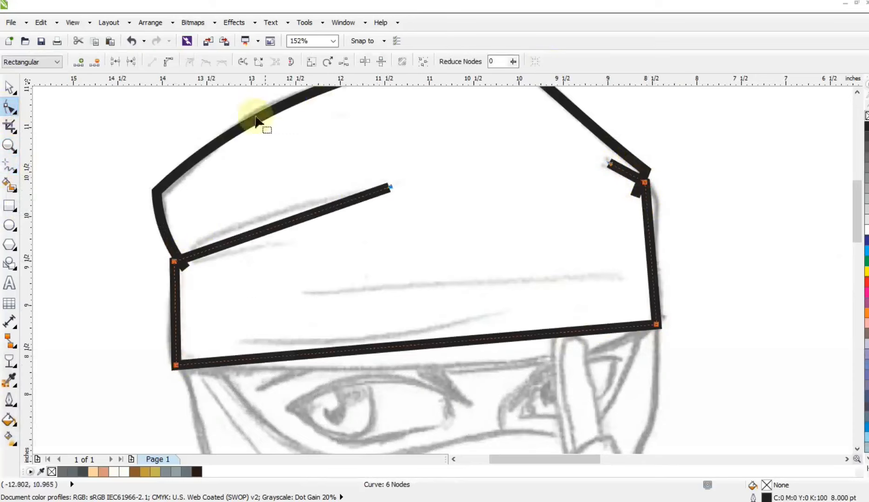
pyautogui.moveTo(289, 225); pyautogui.dragTo(262, 219)
pyautogui.moveTo(178, 333); pyautogui.dragTo(168, 331)
pyautogui.moveTo(396, 350); pyautogui.dragTo(453, 372)
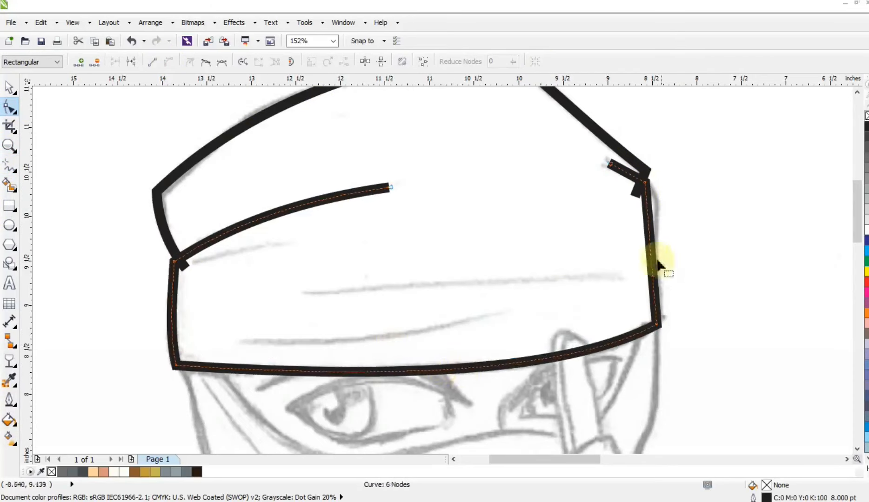
pyautogui.click(645, 183)
pyautogui.moveTo(649, 222); pyautogui.dragTo(665, 200)
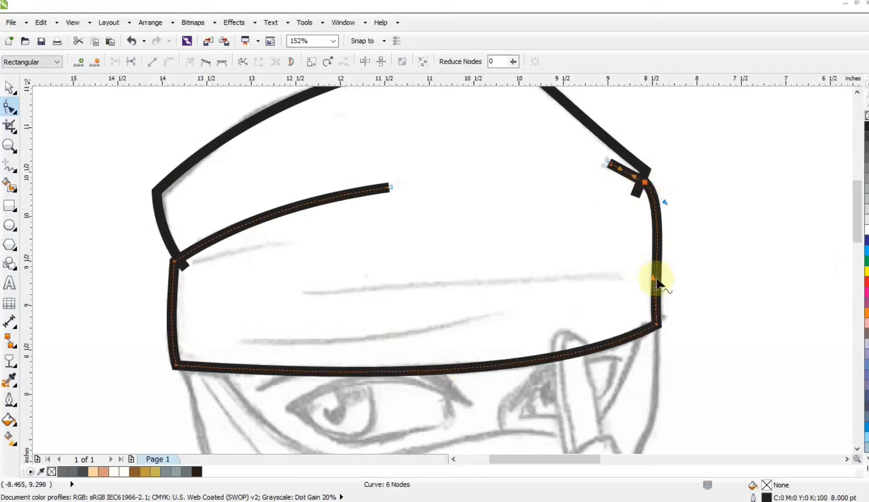
pyautogui.moveTo(656, 278); pyautogui.dragTo(650, 279)
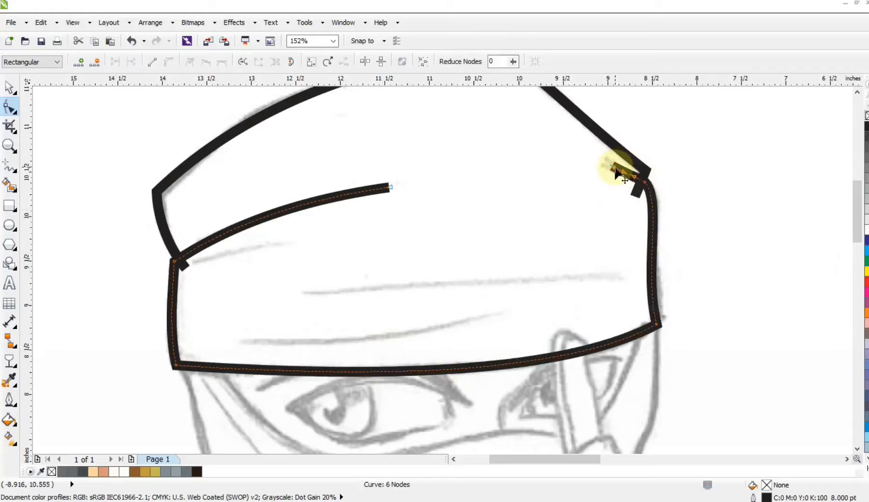
# Draw two straight 8 pt fold lines across the head wrap's band, following the sketched creases.
pyautogui.click(10, 146)
pyautogui.rightClick(285, 252)
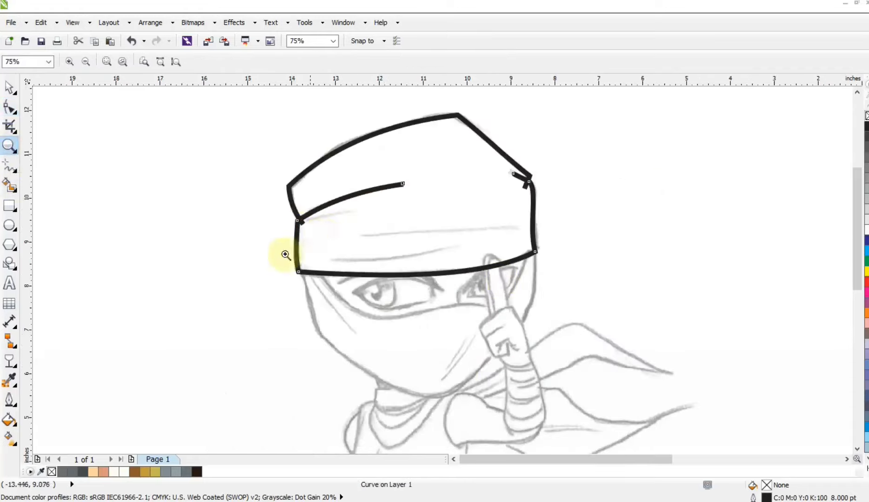
pyautogui.click(285, 225)
pyautogui.click(9, 165)
pyautogui.moveTo(300, 271); pyautogui.dragTo(625, 256)
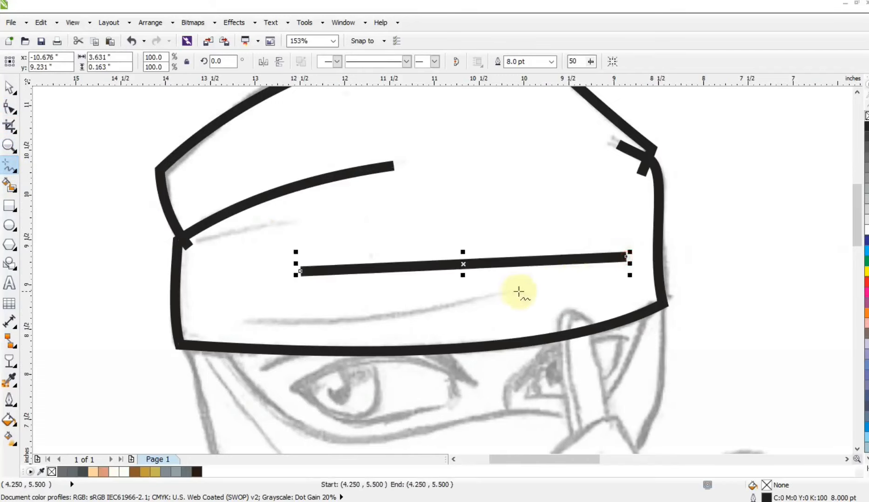
pyautogui.moveTo(512, 291); pyautogui.dragTo(267, 323)
pyautogui.click(257, 321)
# Convert the band's two fold lines to curves and bend them to match the sketched creases.
pyautogui.press('F10')
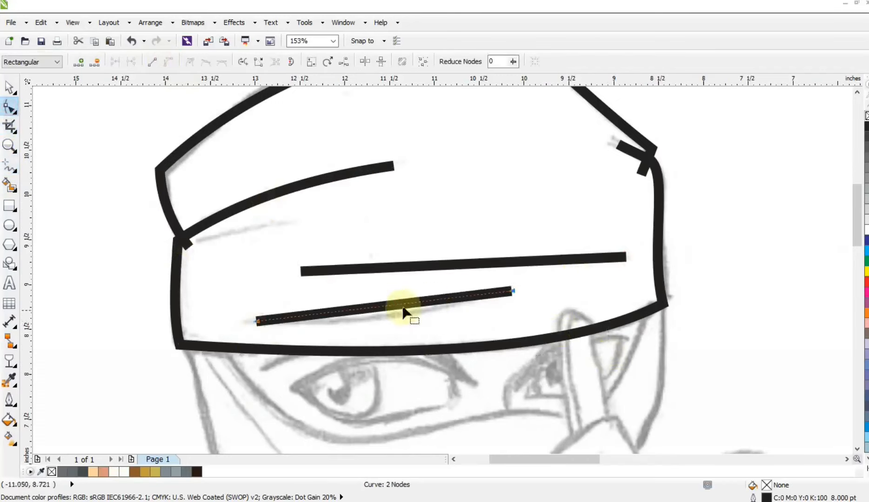
pyautogui.moveTo(393, 307); pyautogui.dragTo(391, 315)
pyautogui.click(459, 265)
pyautogui.moveTo(274, 244); pyautogui.dragTo(704, 295)
pyautogui.click(168, 62)
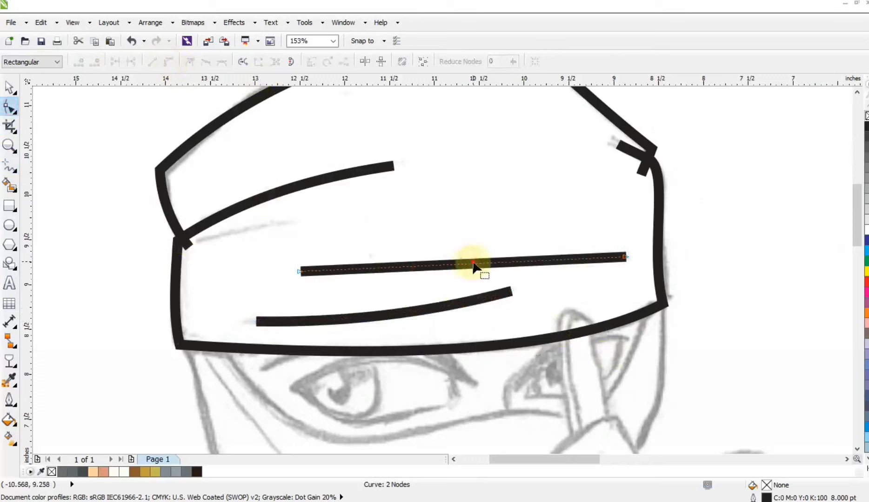
pyautogui.doubleClick(473, 267)
# Draw a short fold line beneath the head wrap's upper fold and curve it slightly upward.
pyautogui.press('F3')
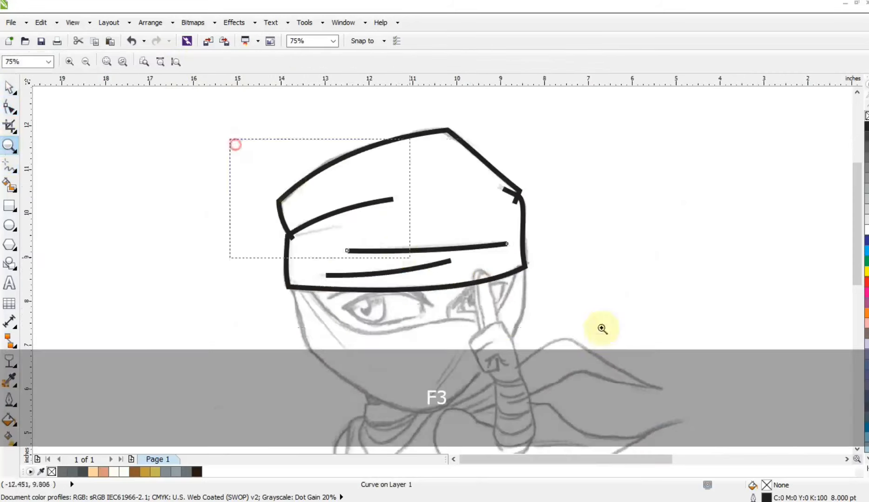
pyautogui.moveTo(602, 329); pyautogui.dragTo(602, 329)
pyautogui.press('F5')
pyautogui.click(171, 266)
pyautogui.click(260, 248)
pyautogui.press('F10')
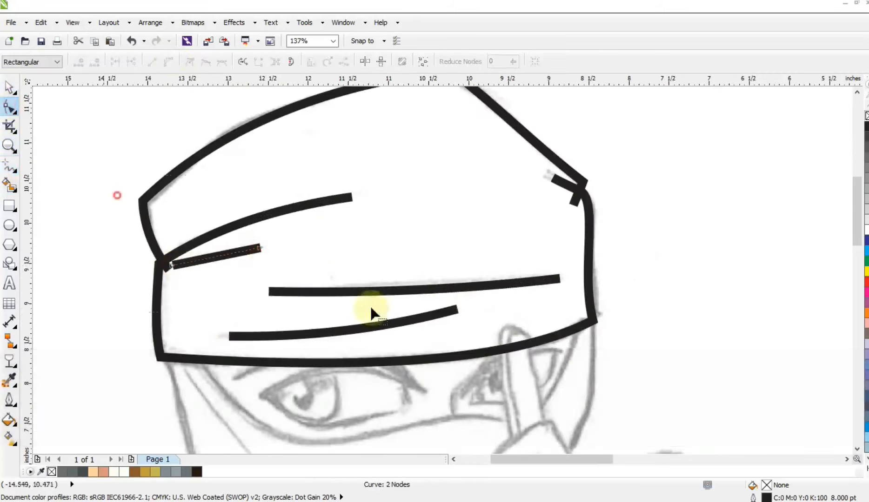
pyautogui.moveTo(371, 308); pyautogui.dragTo(371, 308)
pyautogui.click(168, 62)
pyautogui.moveTo(219, 258); pyautogui.dragTo(219, 253)
# Combine the five head wrap curves into one object and apply the Outline Pen settings at 8 pt width.
pyautogui.click(9, 87)
pyautogui.press('F3')
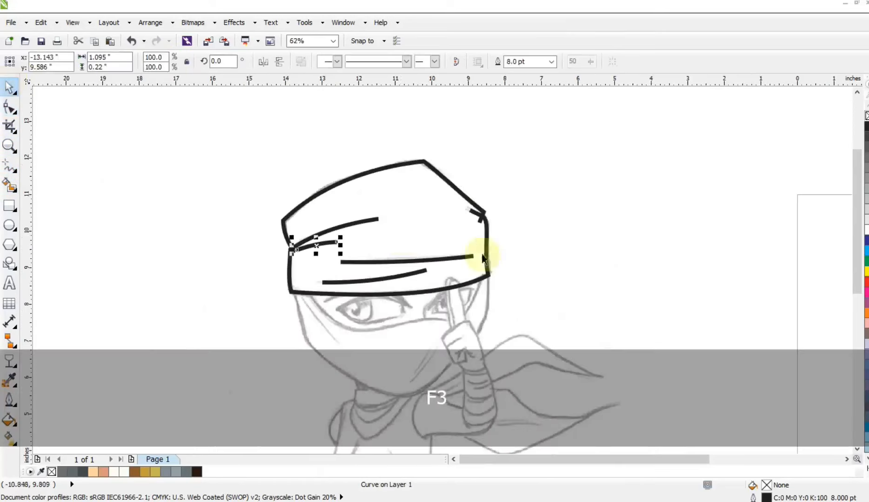
pyautogui.press('Escape')
pyautogui.moveTo(719, 142); pyautogui.dragTo(256, 308)
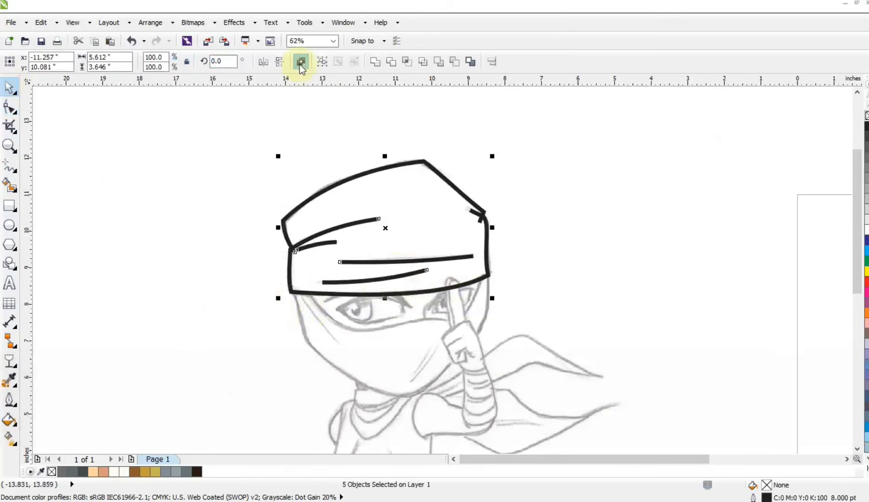
pyautogui.click(300, 64)
pyautogui.doubleClick(753, 497)
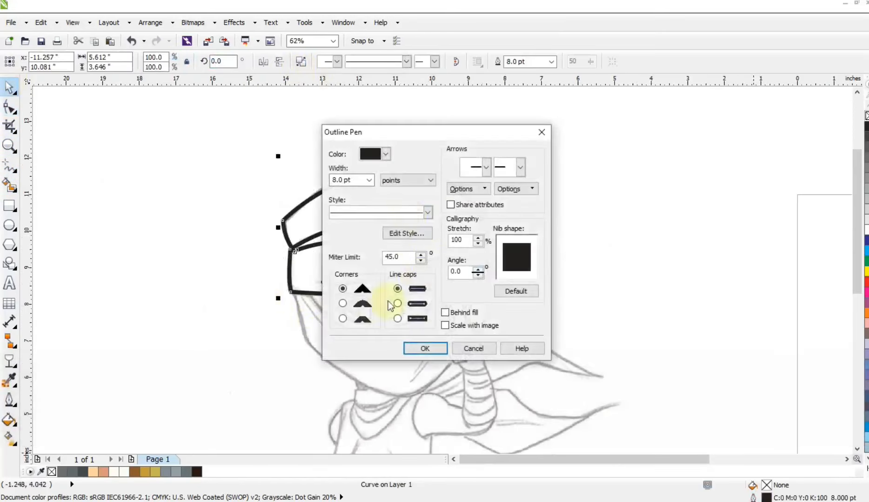
pyautogui.click(434, 346)
# Draw the face mask outline with connected straight 8 pt segments from one band corner around the chin to the other.
pyautogui.click(8, 148)
pyautogui.moveTo(252, 144); pyautogui.dragTo(578, 331)
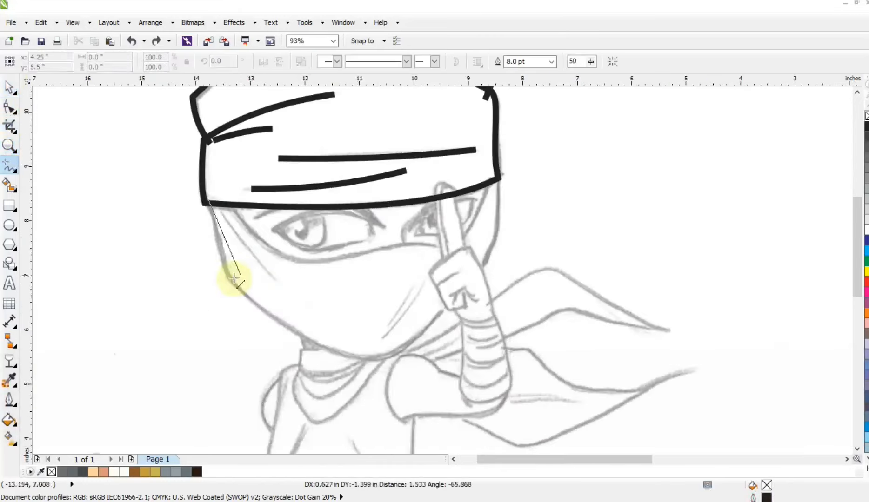
pyautogui.click(228, 277)
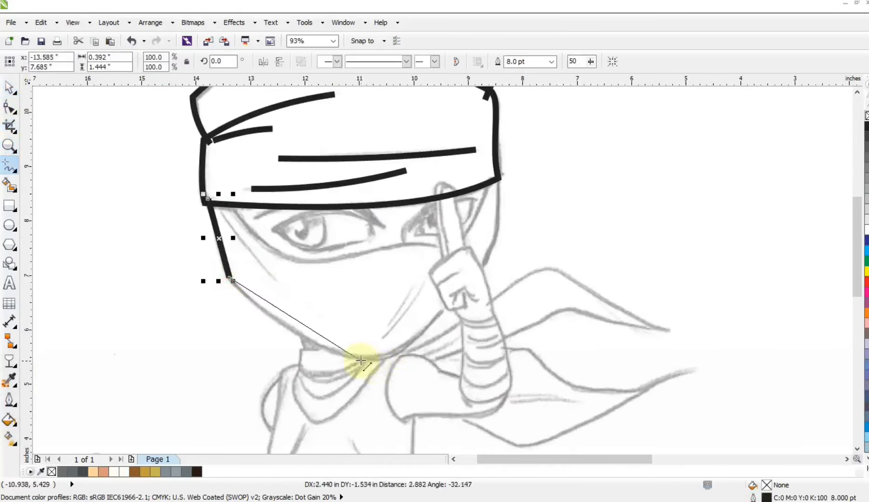
pyautogui.click(360, 358)
pyautogui.click(443, 308)
pyautogui.click(496, 180)
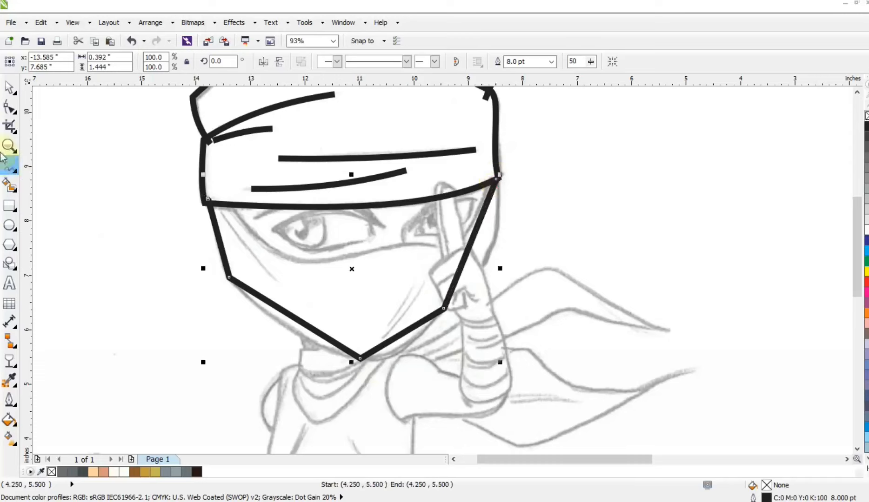
pyautogui.click(9, 107)
pyautogui.moveTo(108, 118); pyautogui.dragTo(536, 356)
pyautogui.click(168, 60)
pyautogui.moveTo(280, 311); pyautogui.dragTo(274, 320)
pyautogui.hotkey('ctrl', 'z')
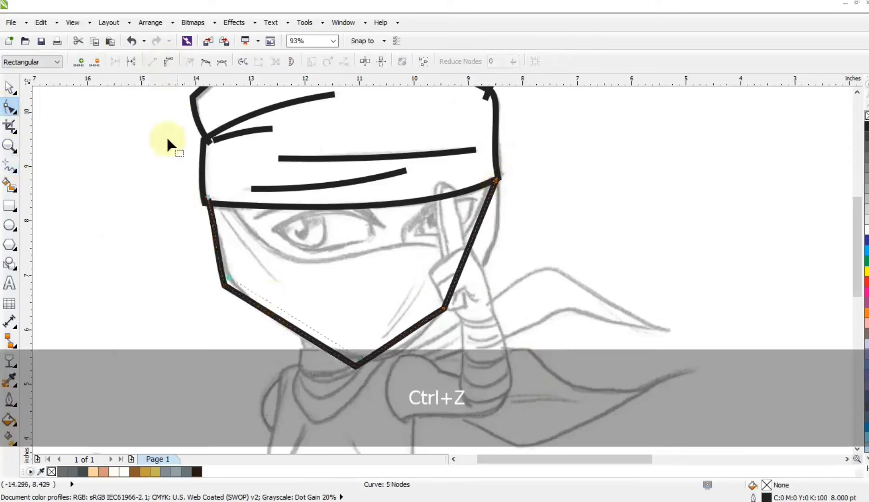
# Convert the face mask outline's segments to curves and shape them to the sketched jaw, chin and cheek.
pyautogui.moveTo(177, 143); pyautogui.dragTo(541, 393)
pyautogui.click(168, 61)
pyautogui.moveTo(302, 325); pyautogui.dragTo(293, 329)
pyautogui.click(382, 349)
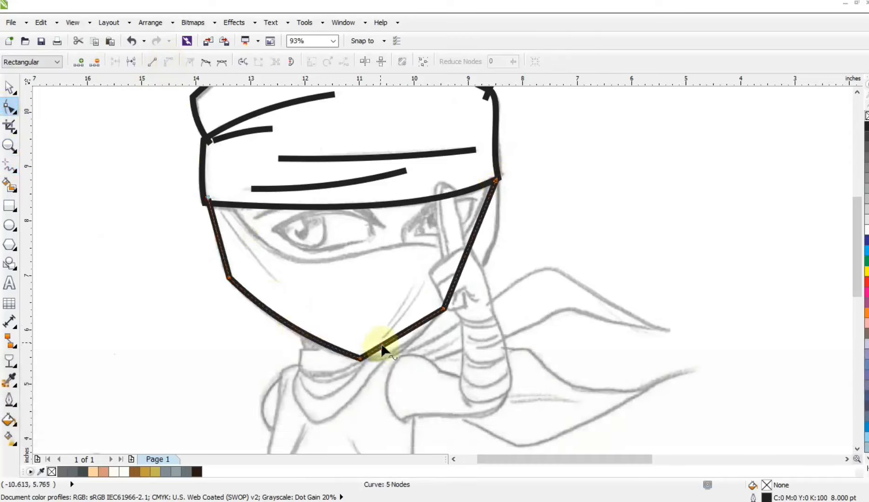
pyautogui.moveTo(386, 355); pyautogui.dragTo(387, 358)
pyautogui.moveTo(469, 251); pyautogui.dragTo(487, 260)
pyautogui.click(444, 309)
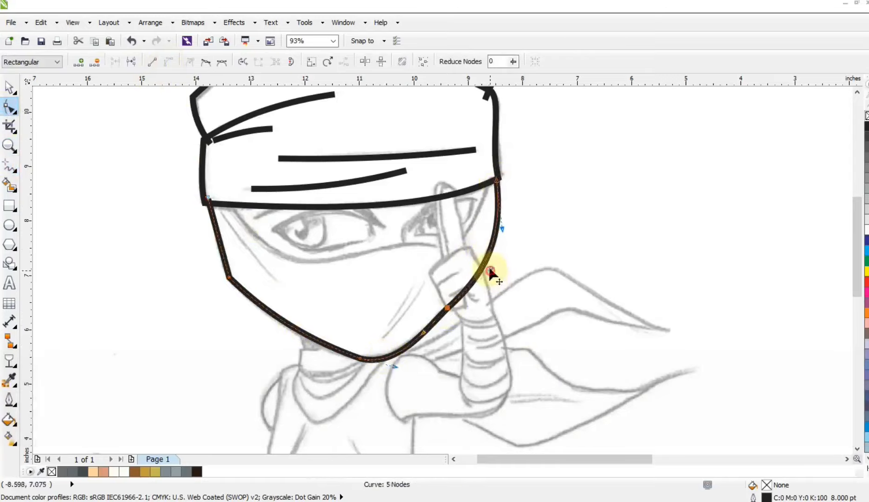
pyautogui.moveTo(223, 250); pyautogui.dragTo(219, 250)
# Draw the mask's upper edge beneath the eyes as two connected straight segments ending at the head wrap's lower edge.
pyautogui.press('z')
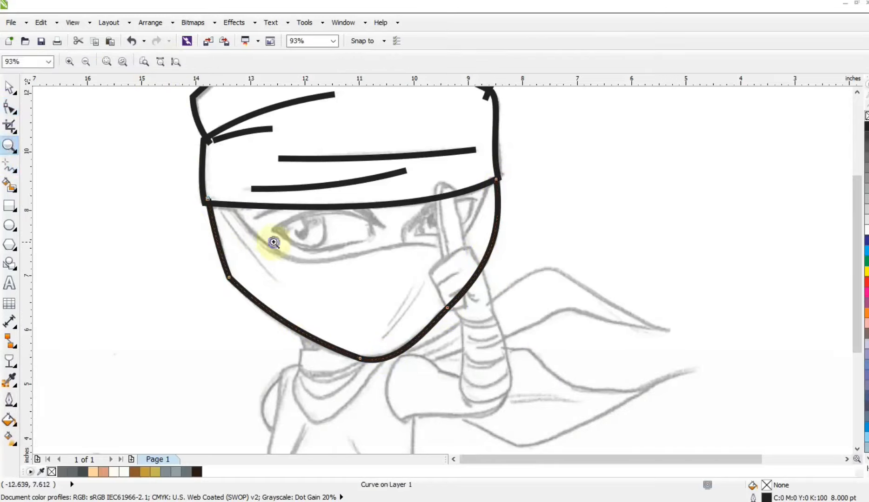
pyautogui.rightClick(273, 242)
pyautogui.moveTo(197, 152)
pyautogui.mouseDown()
pyautogui.moveTo(385, 270)
pyautogui.moveTo(465, 298)
pyautogui.mouseUp()
pyautogui.click(10, 165)
pyautogui.click(211, 209)
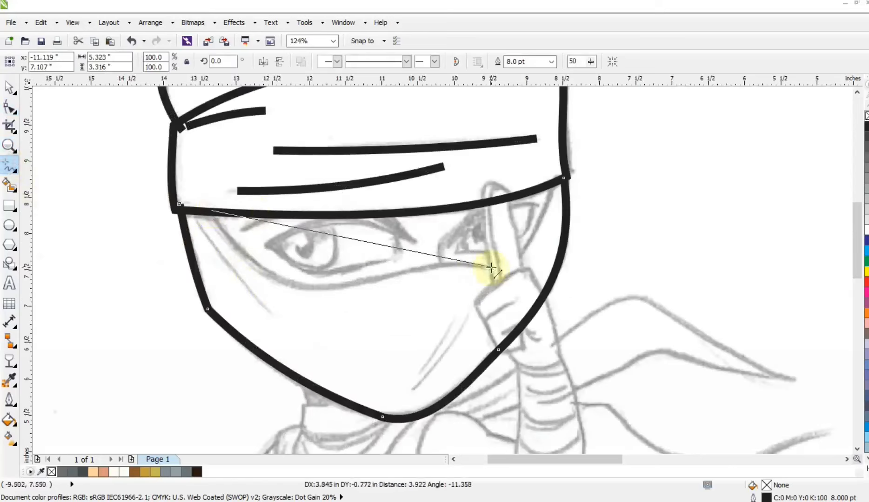
pyautogui.doubleClick(479, 268)
pyautogui.click(555, 183)
# Convert the mask's upper edge segments to curves and shape them to the sketched line under both eyes.
pyautogui.click(9, 106)
pyautogui.moveTo(122, 148); pyautogui.dragTo(650, 293)
pyautogui.moveTo(299, 235); pyautogui.dragTo(287, 283)
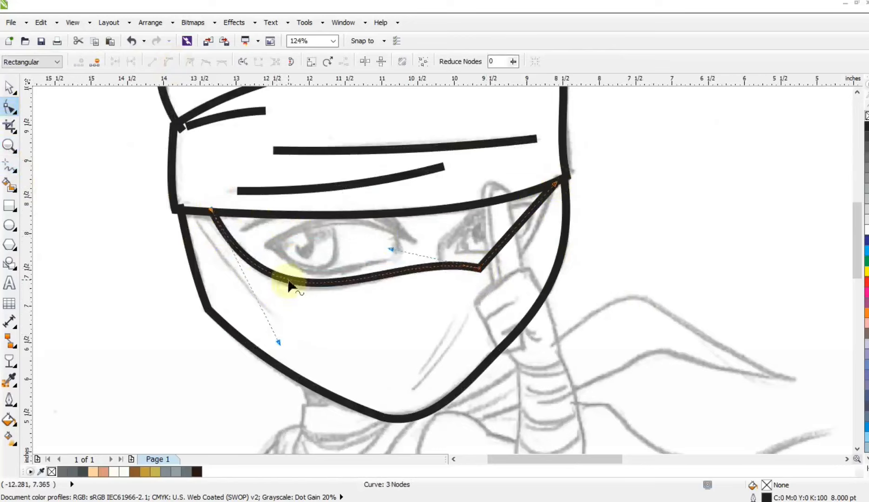
pyautogui.moveTo(213, 215); pyautogui.dragTo(214, 216)
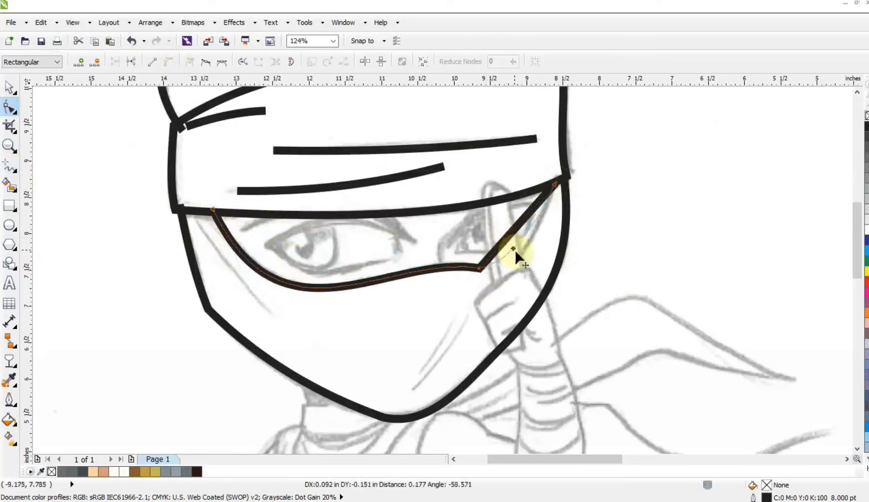
pyautogui.moveTo(516, 254); pyautogui.dragTo(521, 258)
pyautogui.moveTo(556, 185); pyautogui.dragTo(555, 182)
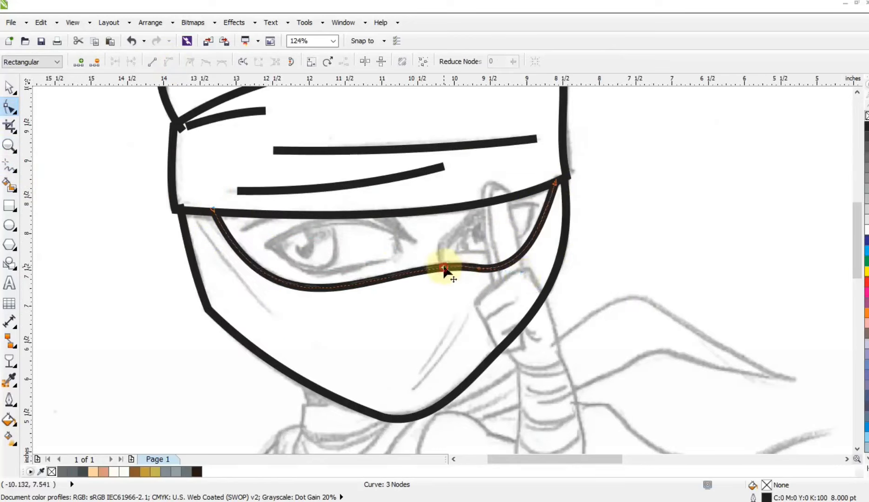
pyautogui.moveTo(443, 268); pyautogui.dragTo(442, 263)
pyautogui.moveTo(280, 350); pyautogui.dragTo(287, 354)
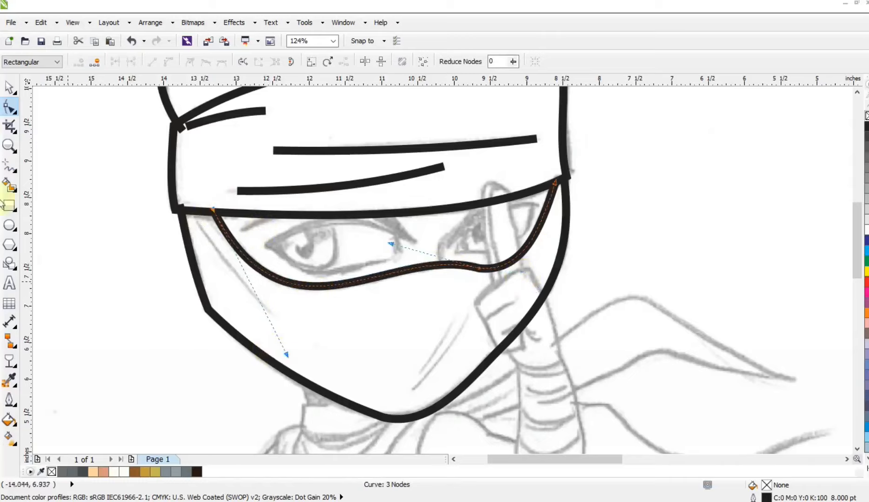
# Draw an 8 pt fold line from the head wrap's lower edge down the cheek beside the mask opening and curve it slightly.
pyautogui.click(8, 165)
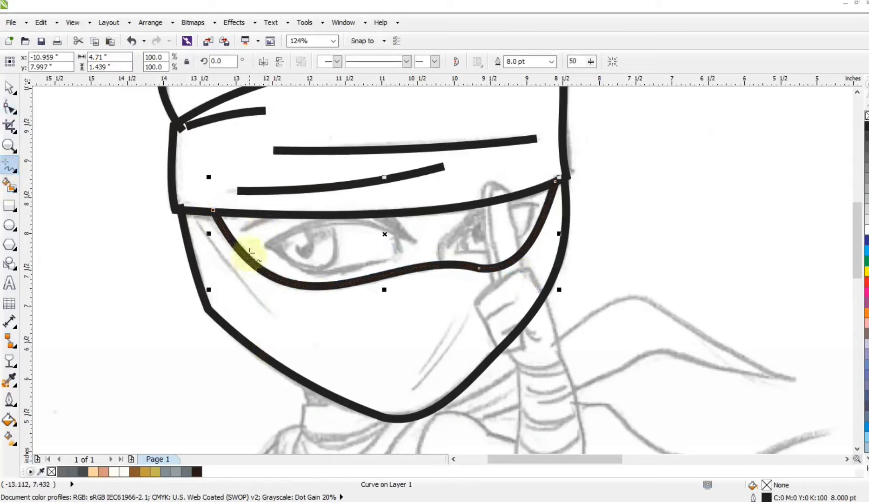
pyautogui.click(272, 316)
pyautogui.press('F10')
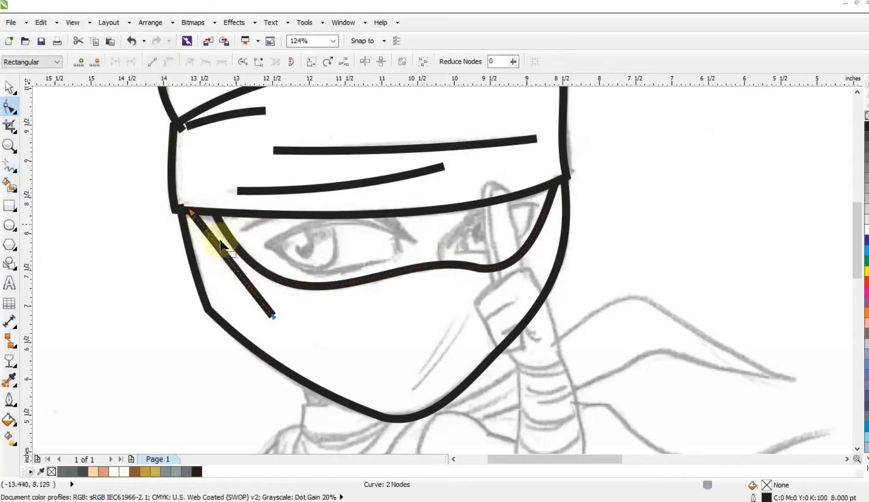
pyautogui.click(221, 259)
# Draw a pair of short parallel 8 pt crease lines, each about 1 inch tall, on the mask's other cheek and curve them.
pyautogui.click(9, 147)
pyautogui.rightClick(251, 195)
pyautogui.click(235, 193)
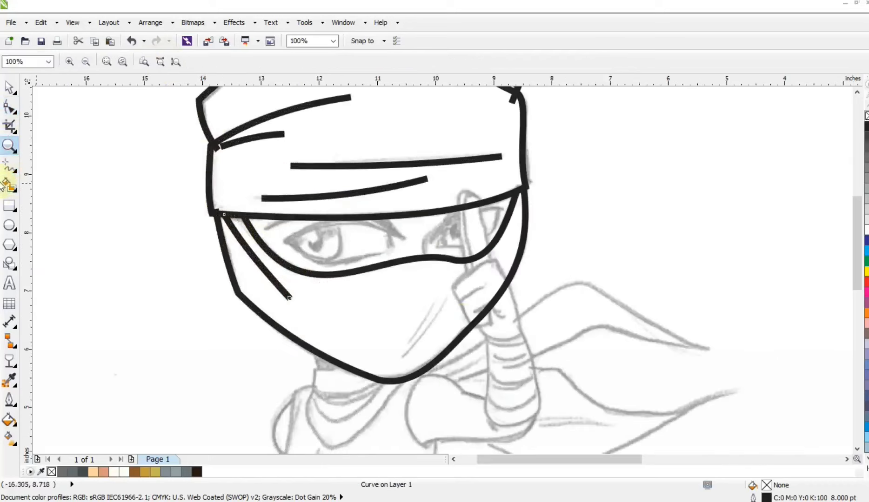
pyautogui.click(8, 165)
pyautogui.click(438, 293)
pyautogui.click(407, 346)
pyautogui.press('F10')
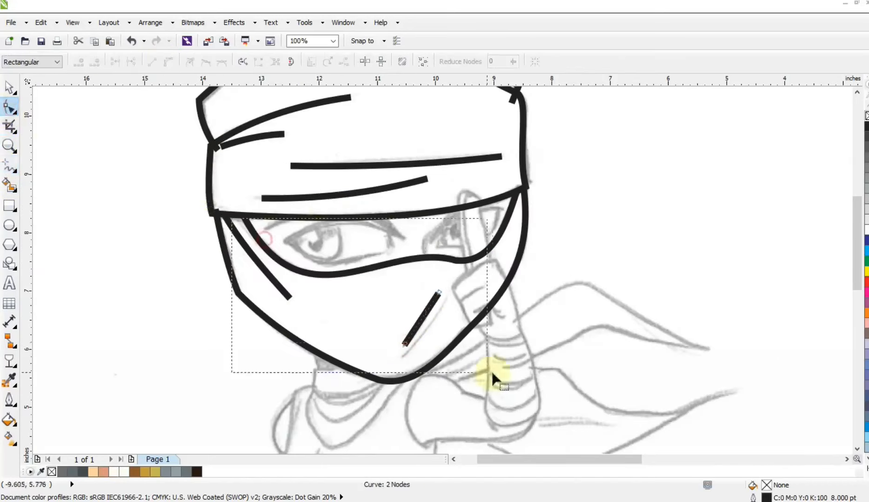
pyautogui.click(10, 87)
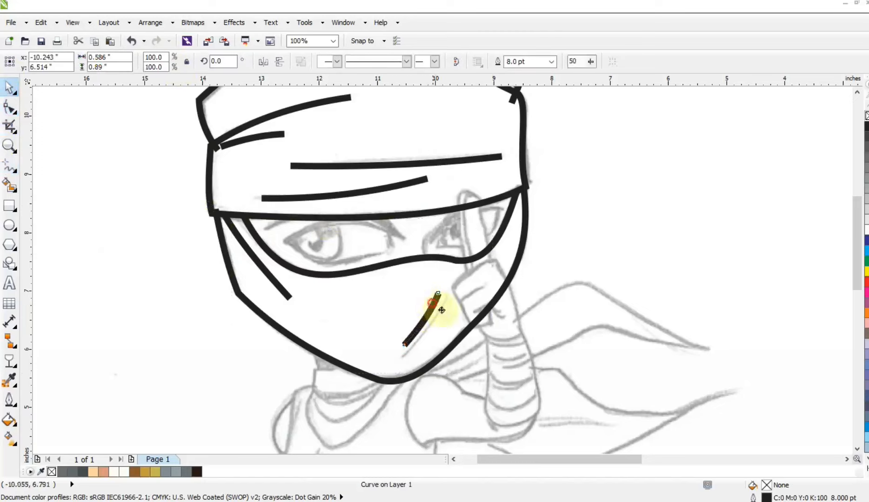
# Draw the larger eye with connected straight 8 pt segments about 2.1 inches wide, adding a short inner-corner segment up to the upper lid.
pyautogui.press('z')
pyautogui.rightClick(225, 200)
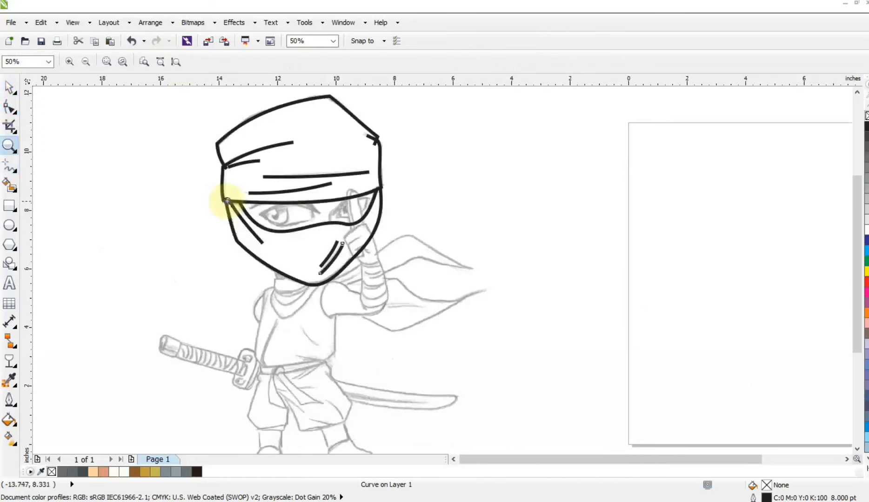
pyautogui.rightClick(226, 201)
pyautogui.moveTo(281, 198)
pyautogui.mouseDown()
pyautogui.moveTo(442, 301)
pyautogui.moveTo(487, 306)
pyautogui.mouseUp()
pyautogui.moveTo(231, 164); pyautogui.dragTo(617, 347)
pyautogui.click(9, 165)
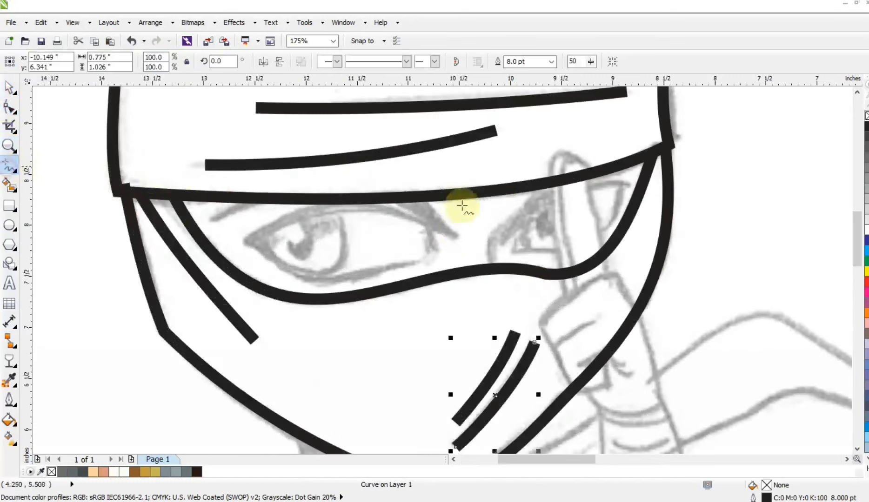
pyautogui.click(457, 236)
pyautogui.doubleClick(247, 240)
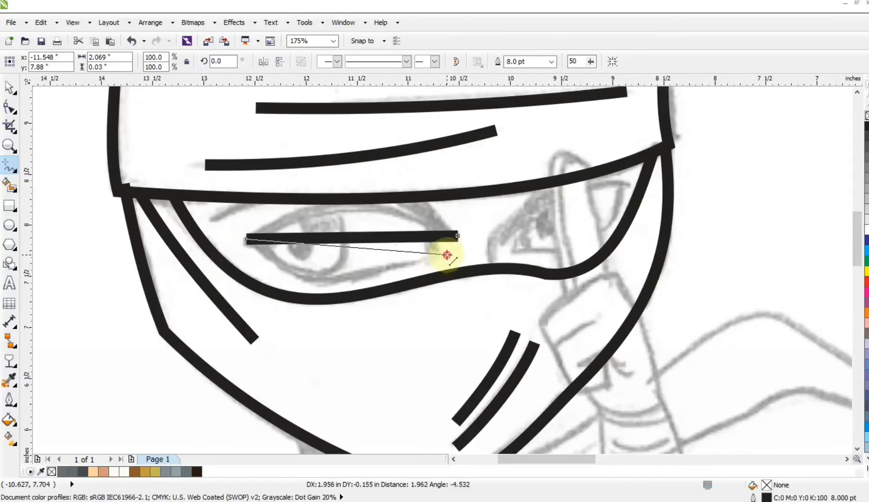
pyautogui.click(447, 255)
pyautogui.doubleClick(430, 236)
pyautogui.click(10, 107)
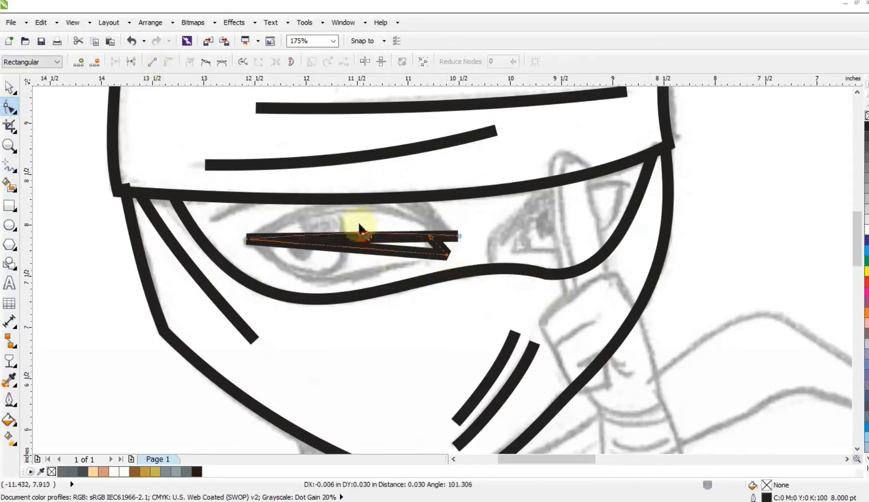
# Bend the larger eye's upper and lower lids to the sketch and adjust the nodes at its inner corner.
pyautogui.moveTo(360, 229); pyautogui.dragTo(355, 209)
pyautogui.moveTo(325, 255); pyautogui.dragTo(309, 286)
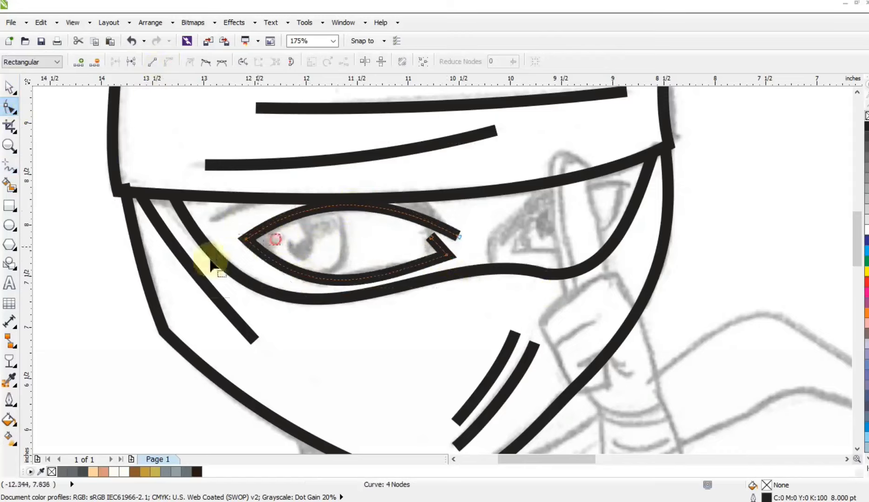
pyautogui.moveTo(382, 275); pyautogui.dragTo(381, 257)
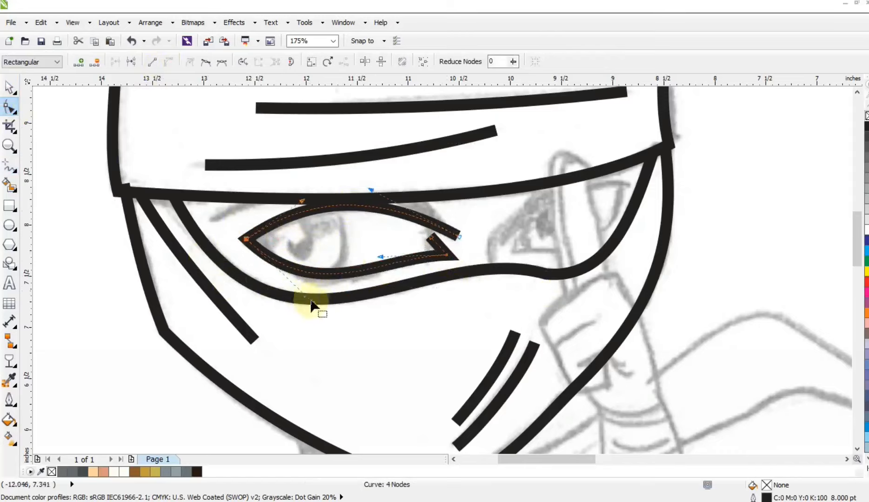
pyautogui.moveTo(311, 301); pyautogui.dragTo(318, 308)
pyautogui.moveTo(382, 258); pyautogui.dragTo(399, 253)
pyautogui.moveTo(431, 238); pyautogui.dragTo(423, 219)
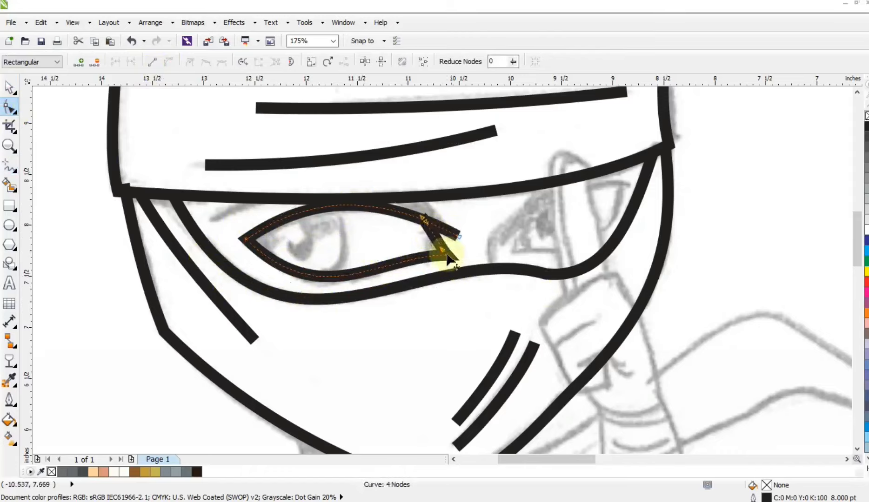
pyautogui.moveTo(444, 253); pyautogui.dragTo(451, 256)
pyautogui.moveTo(422, 218); pyautogui.dragTo(420, 216)
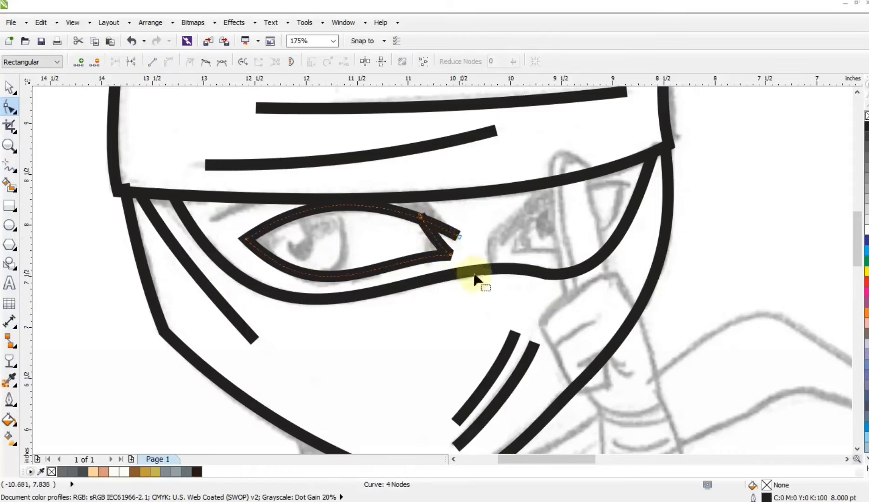
# Draw a line across the larger eye, convert it to a curve and bend it into the iris arc between the lids.
pyautogui.click(11, 167)
pyautogui.moveTo(340, 202); pyautogui.dragTo(269, 256)
pyautogui.click(10, 107)
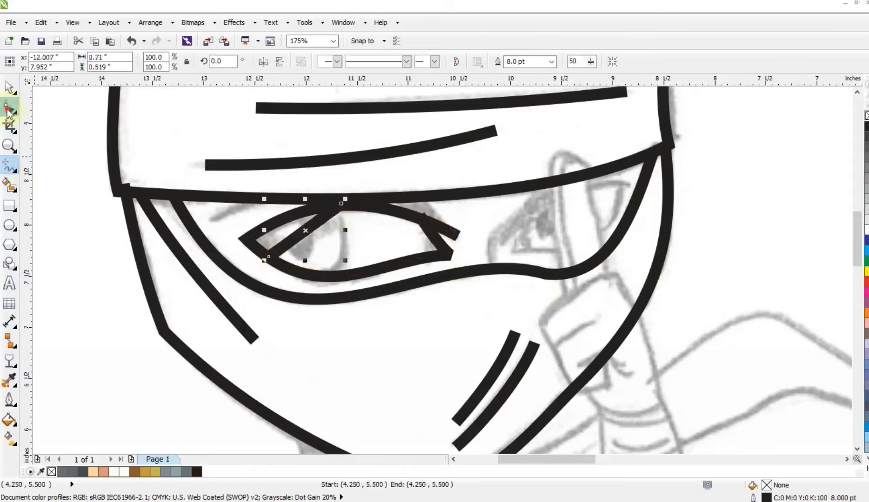
pyautogui.click(172, 63)
pyautogui.moveTo(319, 221); pyautogui.dragTo(357, 242)
pyautogui.moveTo(294, 239); pyautogui.dragTo(344, 289)
pyautogui.moveTo(339, 202); pyautogui.dragTo(333, 206)
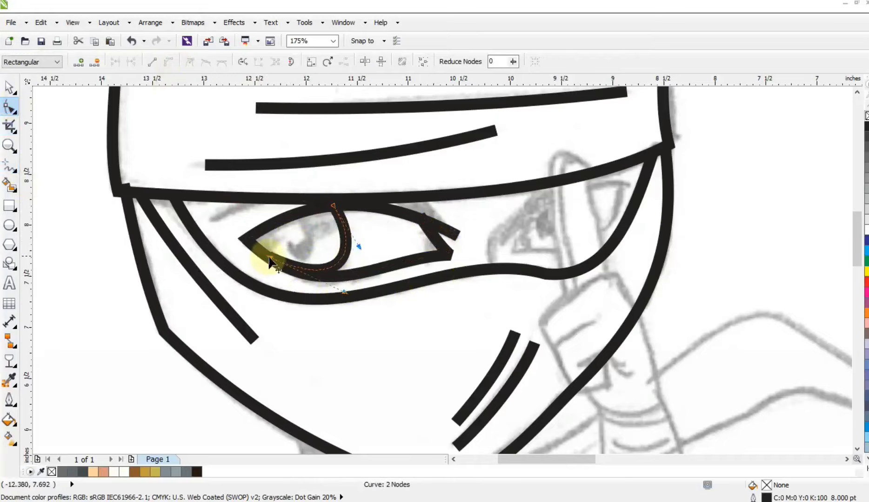
# Draw the smaller eye behind the finger as a closed almond shape about 1.4 inches wide, curving both lids.
pyautogui.click(9, 146)
pyautogui.rightClick(434, 208)
pyautogui.rightClick(426, 207)
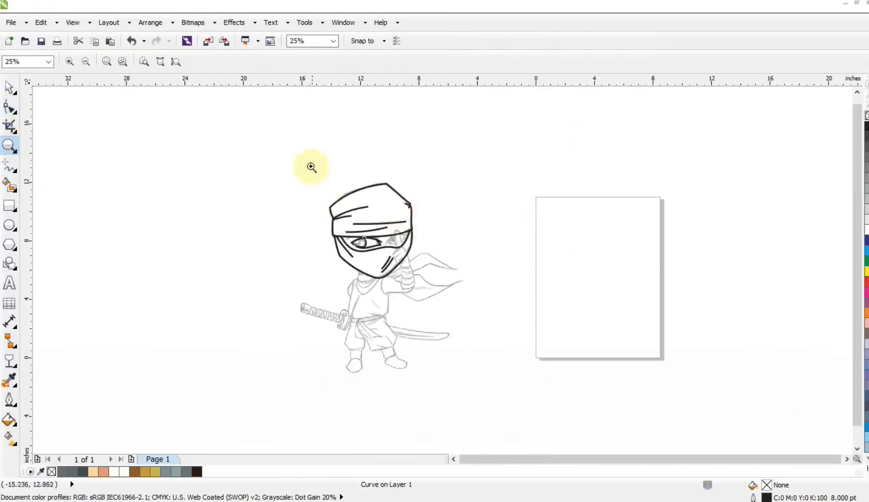
pyautogui.click(514, 292)
pyautogui.click(303, 228)
pyautogui.click(7, 169)
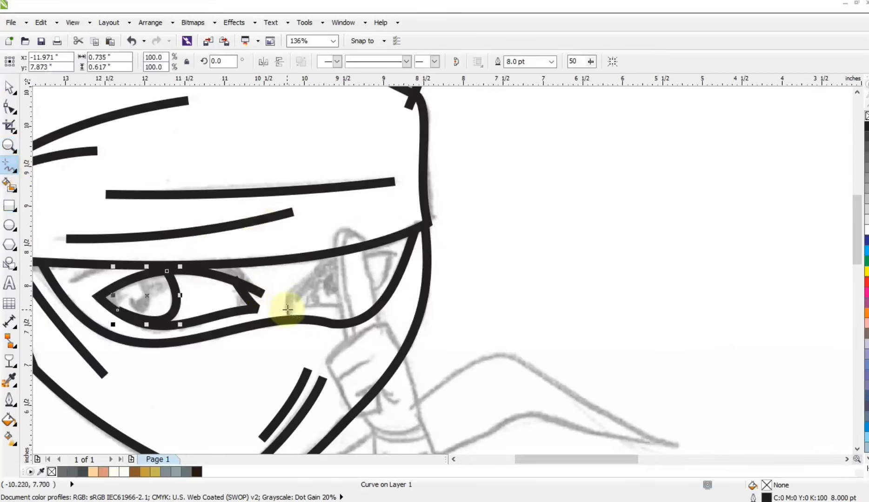
pyautogui.click(394, 254)
pyautogui.doubleClick(286, 308)
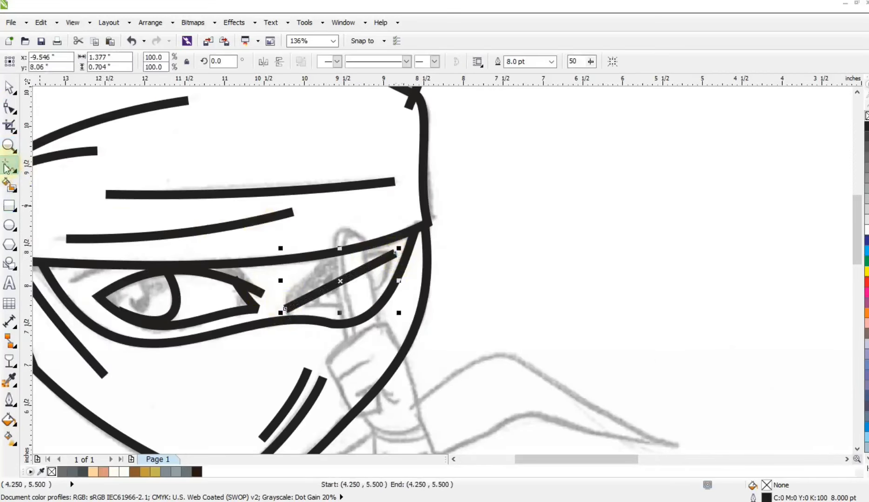
pyautogui.click(9, 107)
pyautogui.moveTo(163, 194); pyautogui.dragTo(471, 356)
pyautogui.moveTo(345, 279); pyautogui.dragTo(371, 332)
pyautogui.press('F5')
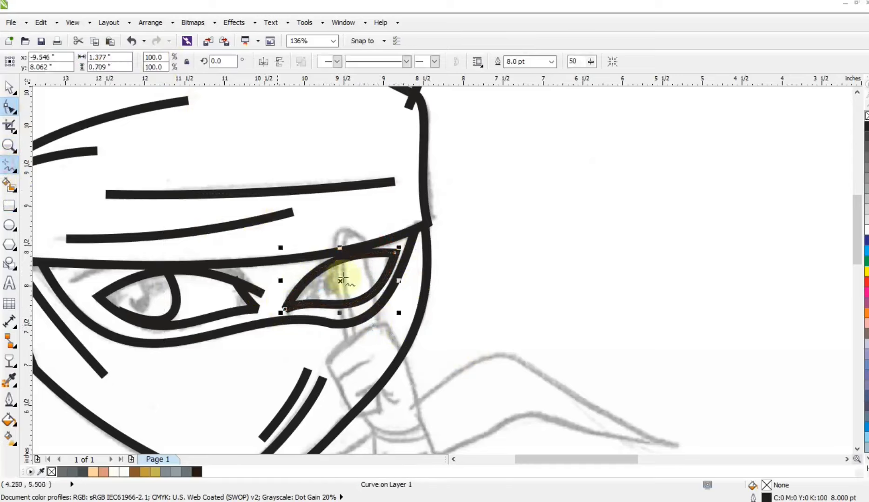
# Draw a line across the smaller eye, convert it to a curve and bend it into an iris arc about 0.6 inches wide.
pyautogui.click(349, 254)
pyautogui.click(299, 290)
pyautogui.click(9, 106)
pyautogui.moveTo(209, 215); pyautogui.dragTo(399, 325)
pyautogui.click(167, 62)
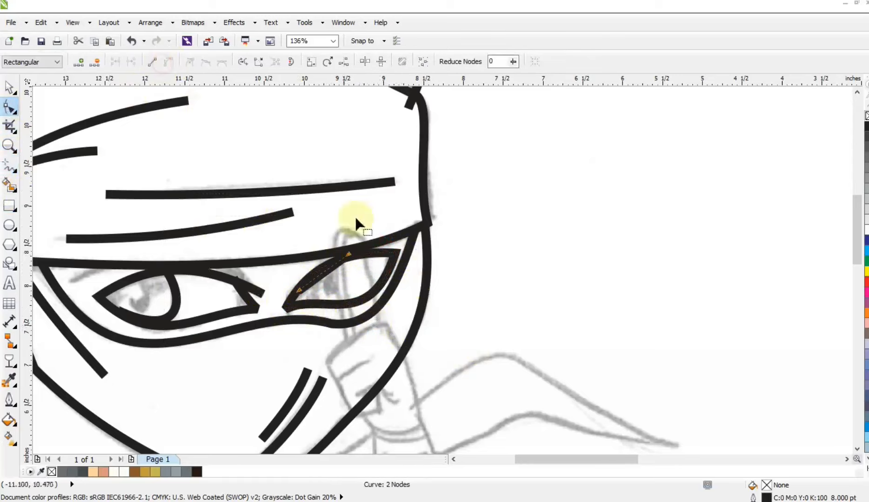
pyautogui.moveTo(332, 267); pyautogui.dragTo(354, 304)
pyautogui.moveTo(347, 254); pyautogui.dragTo(347, 257)
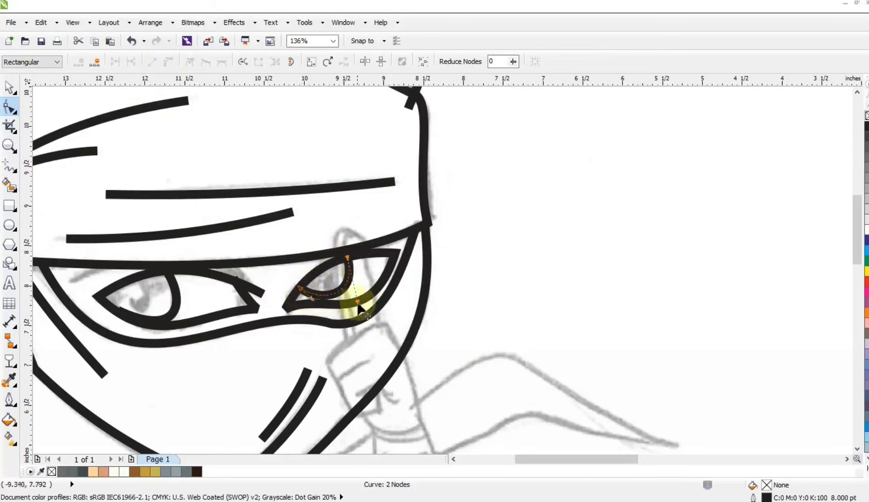
pyautogui.moveTo(357, 303); pyautogui.dragTo(301, 285)
# Select all the traced head curves and move them off the sketch into the empty space beside it.
pyautogui.click(9, 86)
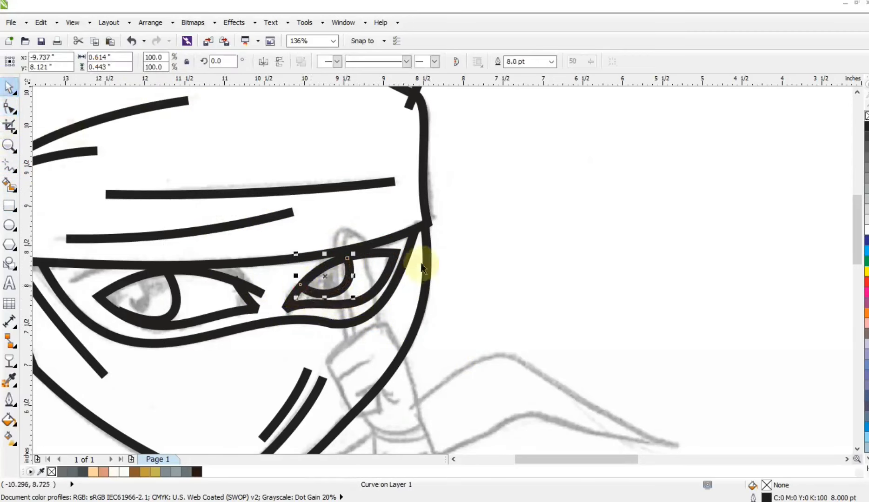
pyautogui.press('F3')
pyautogui.press('Escape')
pyautogui.moveTo(484, 170); pyautogui.dragTo(328, 326)
pyautogui.moveTo(389, 262); pyautogui.dragTo(235, 274)
pyautogui.click(137, 298)
pyautogui.click(9, 146)
pyautogui.moveTo(169, 165)
pyautogui.mouseDown()
pyautogui.moveTo(334, 304)
pyautogui.moveTo(554, 360)
pyautogui.mouseUp()
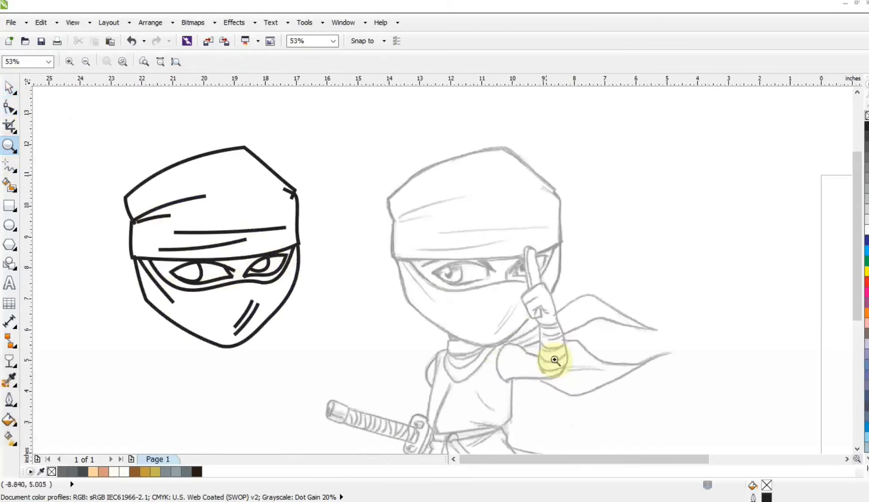
# Combine all the head curves into one object and give its 8 pt outline round corners and round line caps.
pyautogui.click(8, 91)
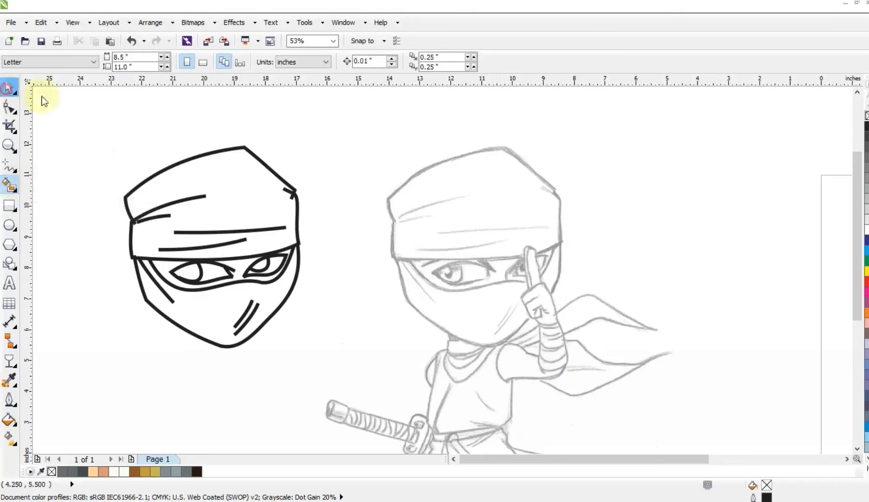
pyautogui.moveTo(97, 124); pyautogui.dragTo(307, 352)
pyautogui.click(301, 62)
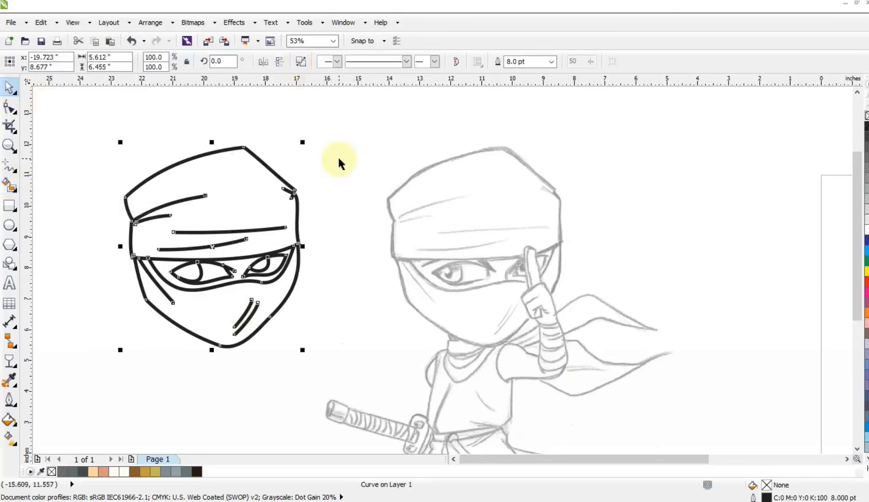
pyautogui.doubleClick(751, 496)
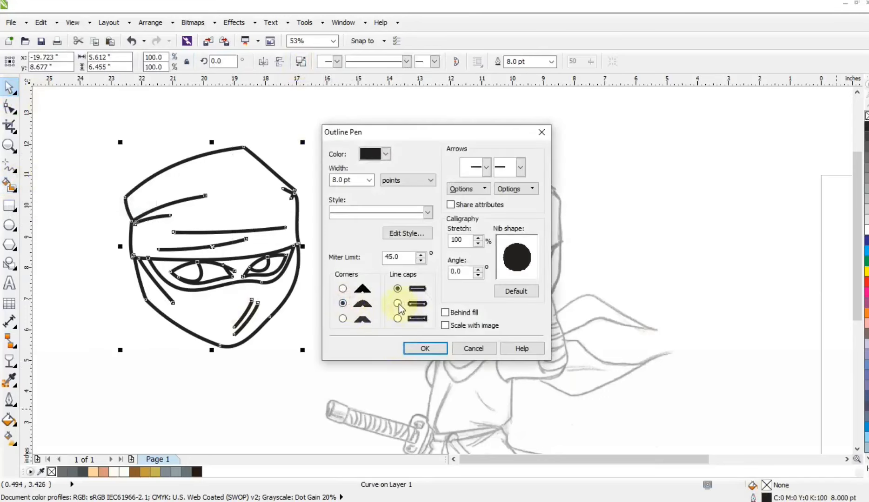
pyautogui.click(424, 348)
# Convert the combined head outline to an object and fill it with dark brown #2A1811.
pyautogui.press('z')
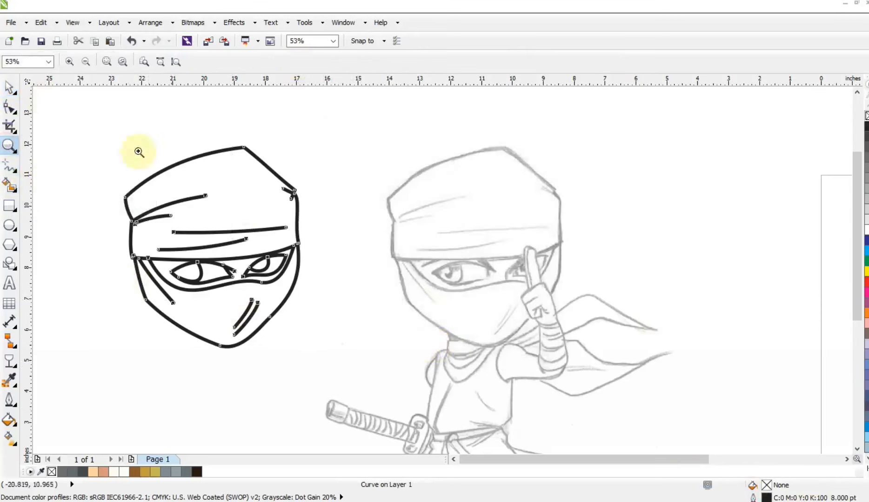
pyautogui.moveTo(132, 142); pyautogui.dragTo(398, 383)
pyautogui.press('space')
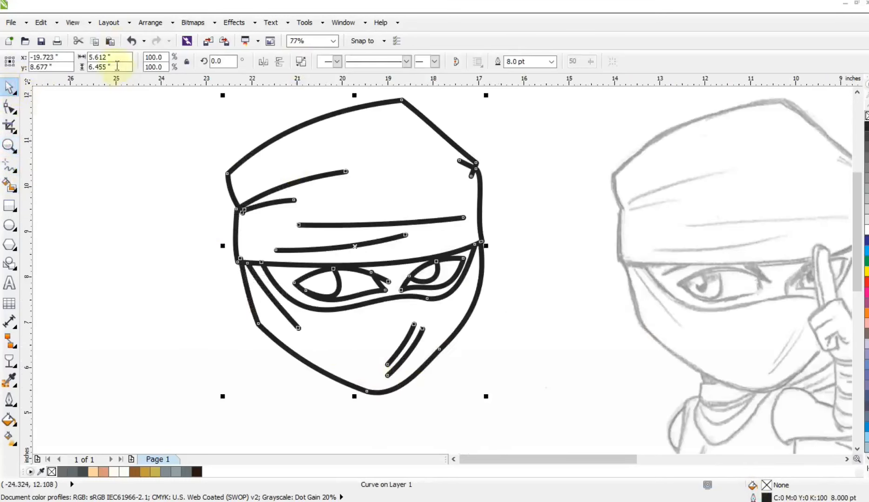
pyautogui.click(109, 22)
pyautogui.click(184, 252)
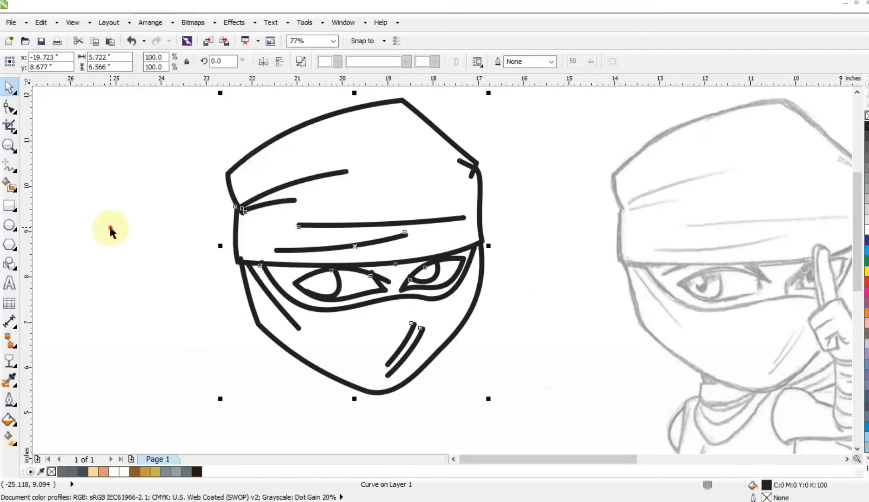
pyautogui.click(110, 231)
pyautogui.click(262, 286)
pyautogui.click(196, 472)
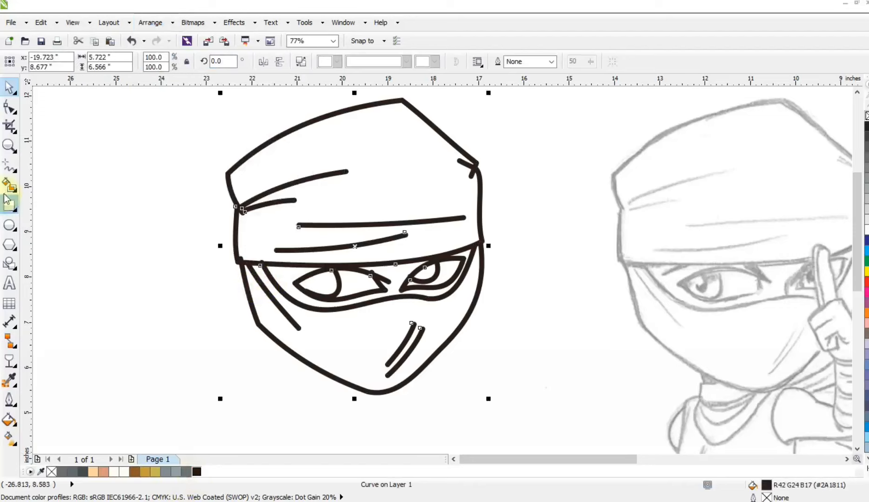
# Create a Smart Fill shape for the skin area around the eyes and color it peach #FDD5A2.
pyautogui.click(7, 200)
pyautogui.click(281, 277)
pyautogui.press('space')
pyautogui.click(95, 472)
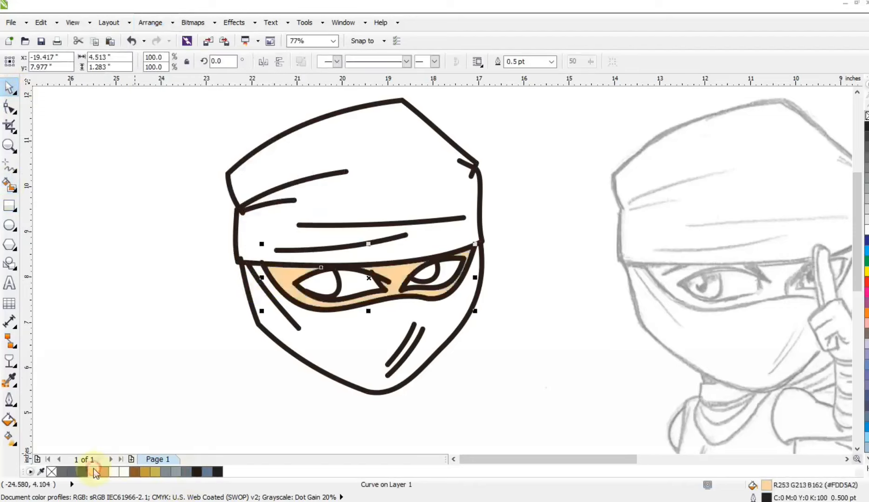
# Create Smart Fill shapes for the irises of both eyes and color them black.
pyautogui.click(9, 186)
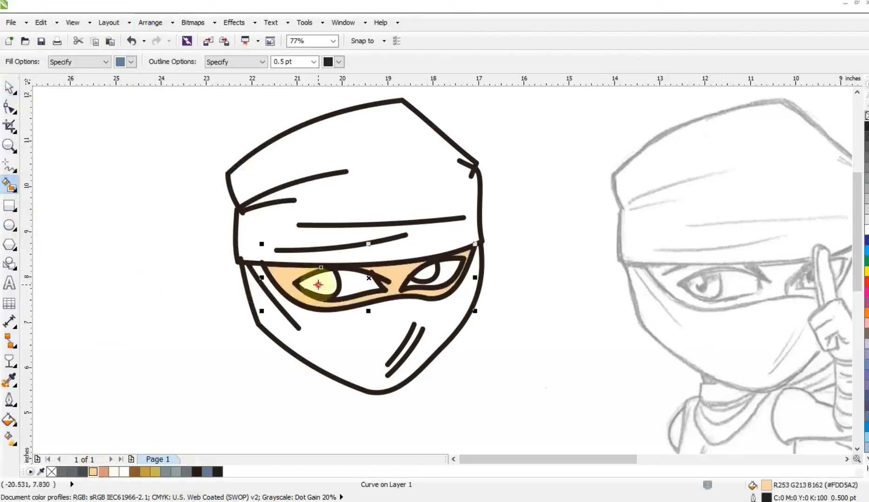
pyautogui.click(318, 285)
pyautogui.click(11, 88)
pyautogui.click(318, 285)
pyautogui.keyDown('shift'); pyautogui.click(424, 272); pyautogui.keyUp('shift')
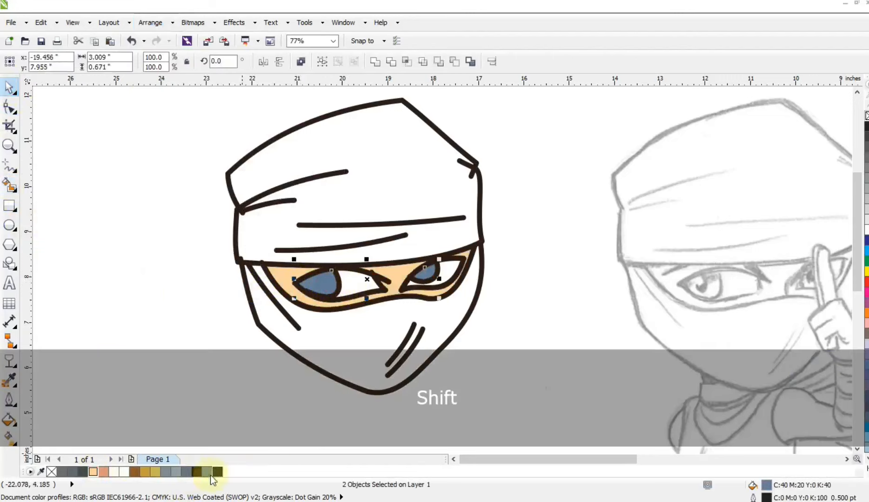
pyautogui.click(217, 472)
pyautogui.click(197, 367)
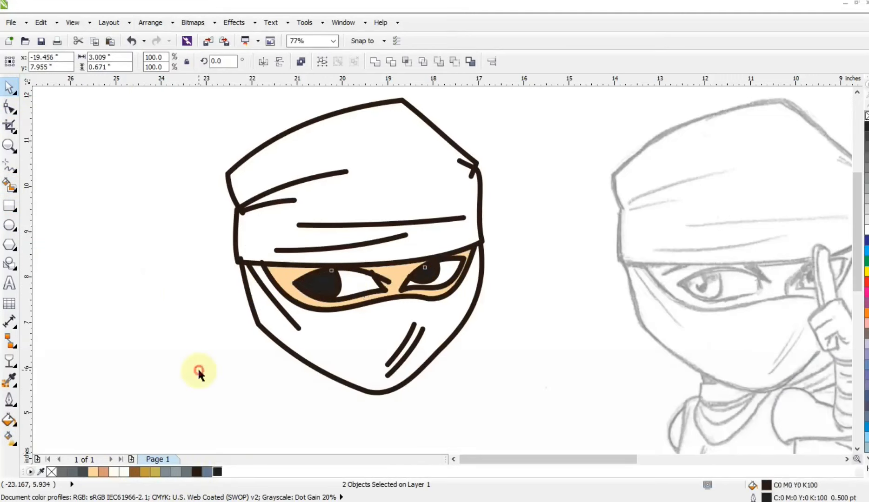
# Create a Smart Fill shape for the hood and color it 70% Black gray.
pyautogui.click(10, 184)
pyautogui.click(390, 196)
pyautogui.click(10, 89)
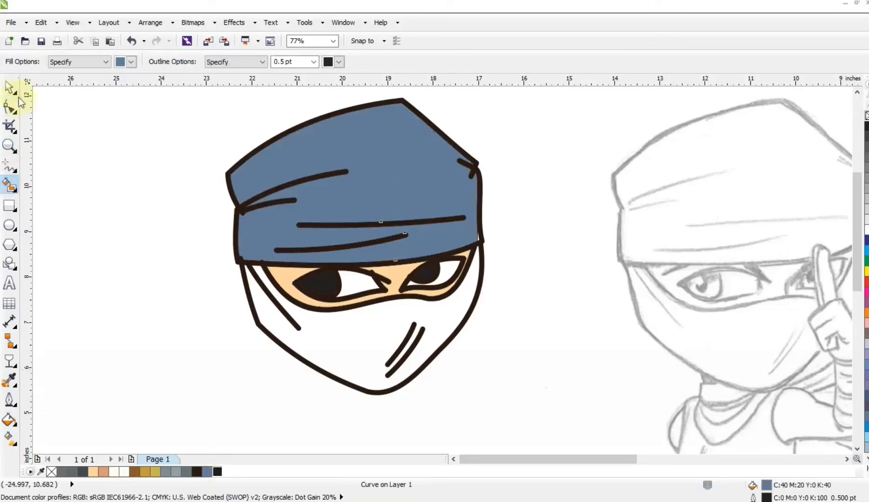
pyautogui.click(285, 256)
pyautogui.click(63, 472)
# Create a Smart Fill shape for the face mask below the eyes and color it the same gray as the hood.
pyautogui.click(9, 184)
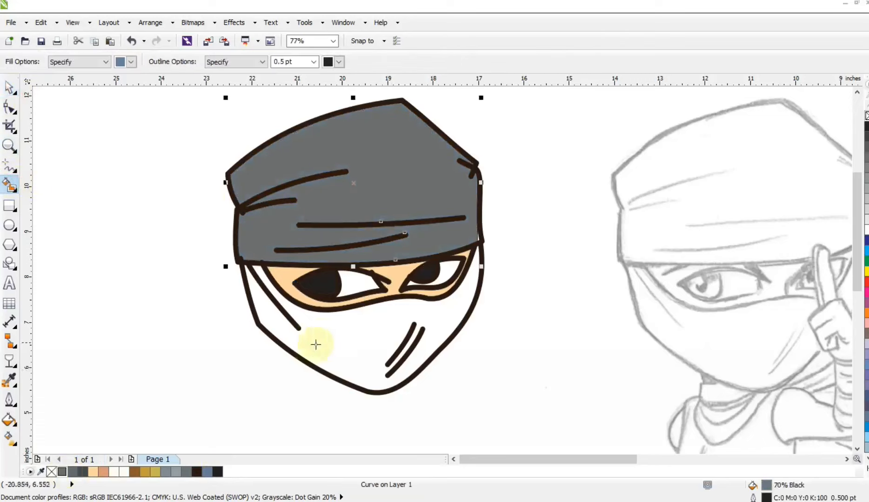
pyautogui.click(314, 342)
pyautogui.click(10, 89)
pyautogui.click(65, 472)
# Draw an 8 pt line across the eye opening, bend it slightly downward, and Smart Fill the three skin areas above it.
pyautogui.click(365, 189)
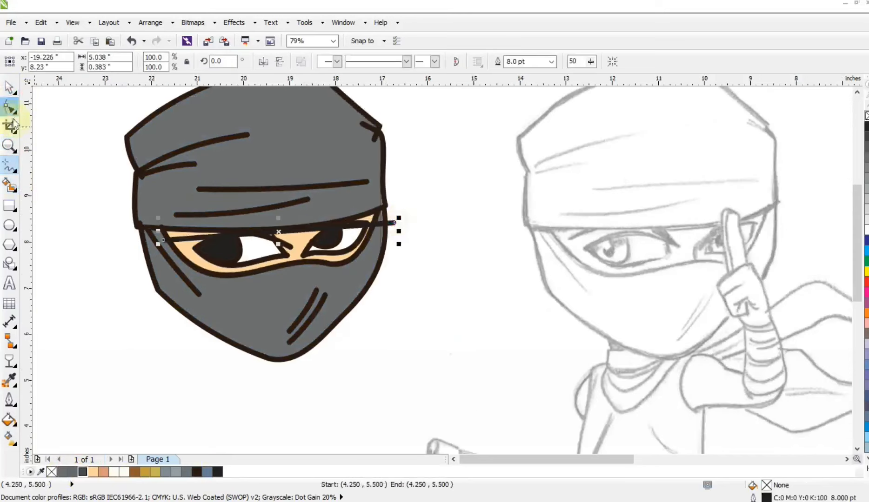
pyautogui.click(9, 107)
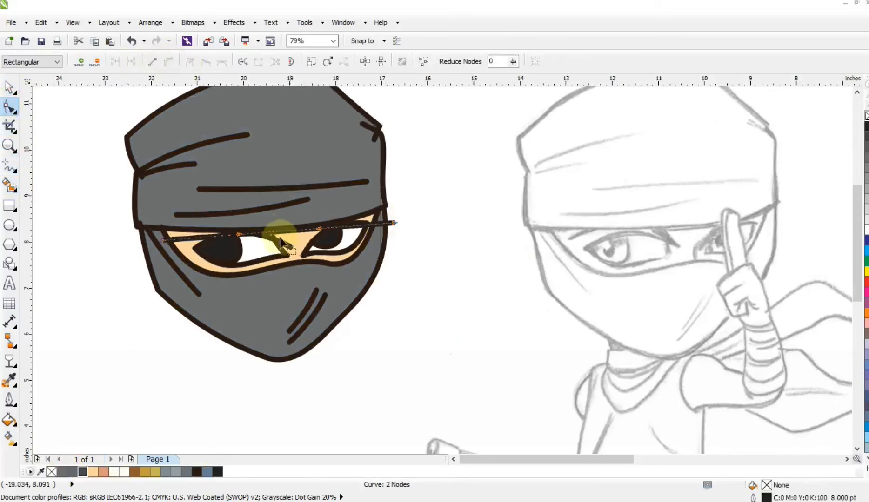
pyautogui.moveTo(275, 233); pyautogui.dragTo(280, 243)
pyautogui.click(10, 185)
pyautogui.click(209, 237)
pyautogui.click(302, 233)
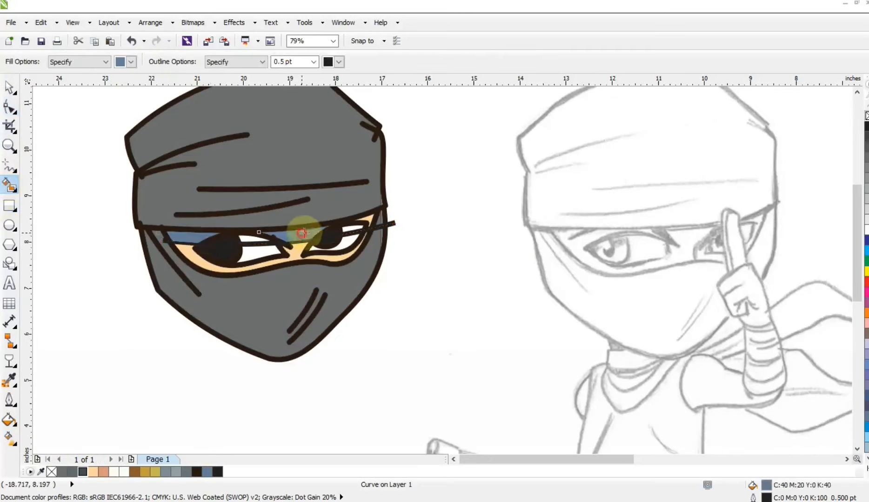
pyautogui.click(363, 221)
# Color the three skin areas under the hood's edge salmon as a shadow and delete the guide curve, keeping the sketch in place.
pyautogui.click(9, 87)
pyautogui.keyDown('shift'); pyautogui.click(302, 240); pyautogui.keyUp('shift')
pyautogui.keyDown('shift'); pyautogui.click(190, 234); pyautogui.keyUp('shift')
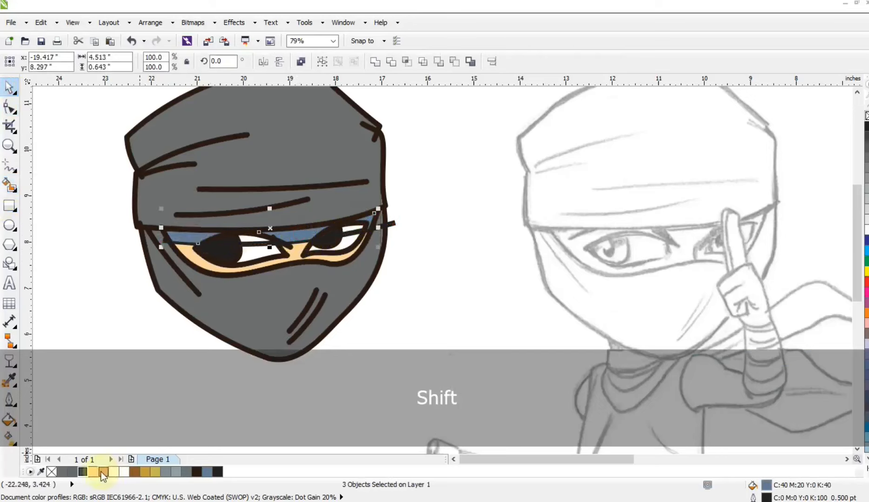
pyautogui.click(102, 472)
pyautogui.click(390, 224)
pyautogui.press('Delete')
pyautogui.moveTo(299, 240); pyautogui.dragTo(174, 258)
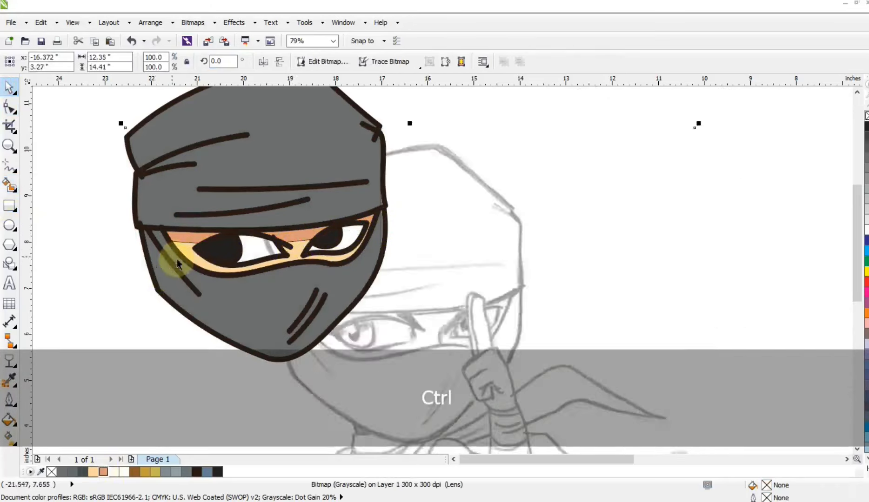
pyautogui.hotkey('ctrl', 'z')
# Draw an 8 pt line from the mask's upper outer corner to the chin and bend it parallel to the cheek edge.
pyautogui.scroll(-2, 300, 239)
pyautogui.press('Escape')
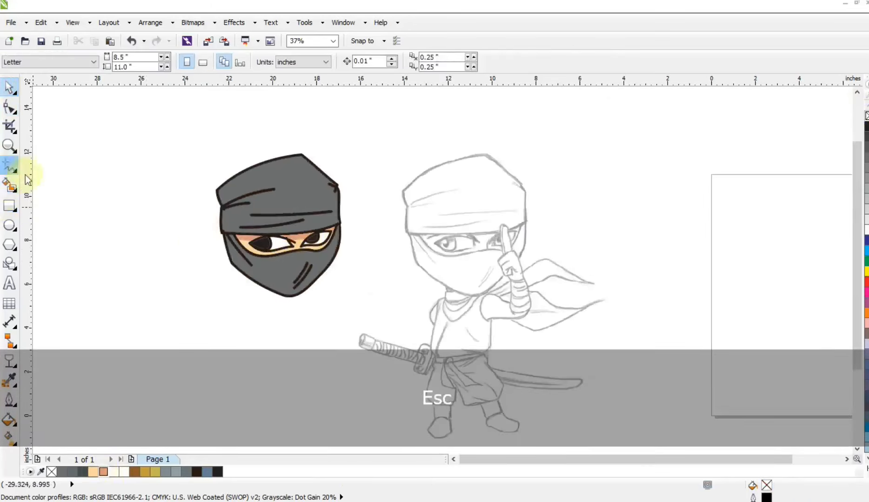
pyautogui.click(9, 146)
pyautogui.moveTo(192, 136)
pyautogui.mouseDown()
pyautogui.moveTo(217, 159)
pyautogui.moveTo(544, 333)
pyautogui.mouseUp()
pyautogui.click(9, 166)
pyautogui.click(387, 248)
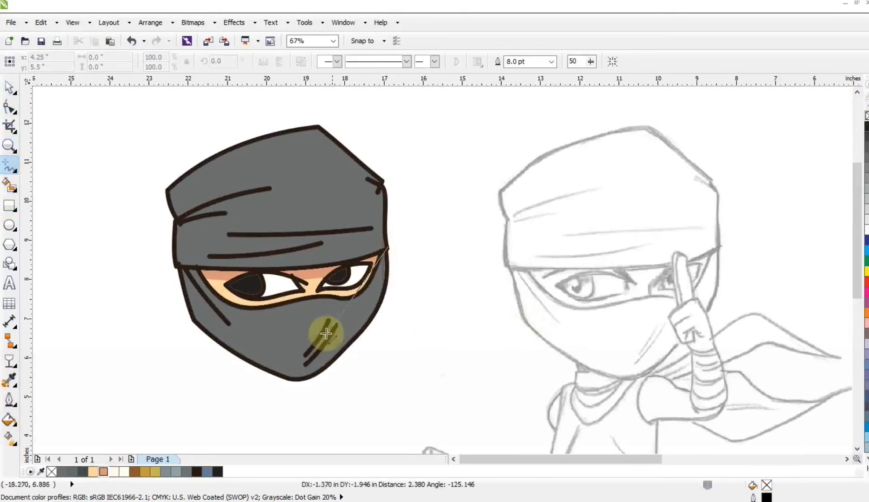
pyautogui.click(263, 372)
pyautogui.press('F10')
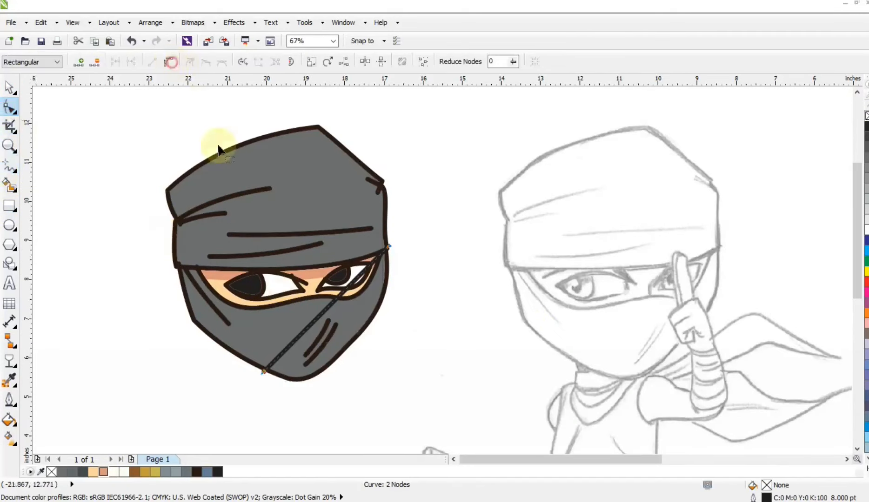
pyautogui.moveTo(312, 323); pyautogui.dragTo(332, 338)
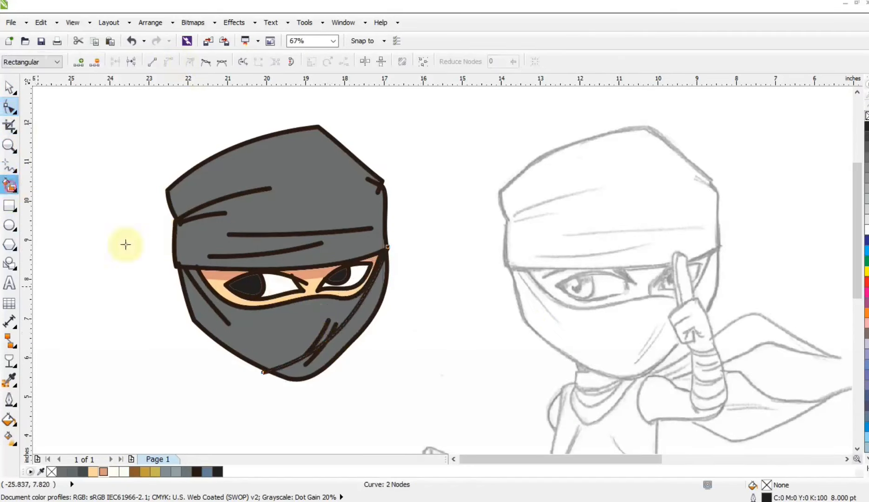
# Create a Smart Fill shape between the guide curve and the mask's edge and give it a darker bluish-gray uniform fill.
pyautogui.click(301, 355)
pyautogui.press('space')
pyautogui.click(8, 420)
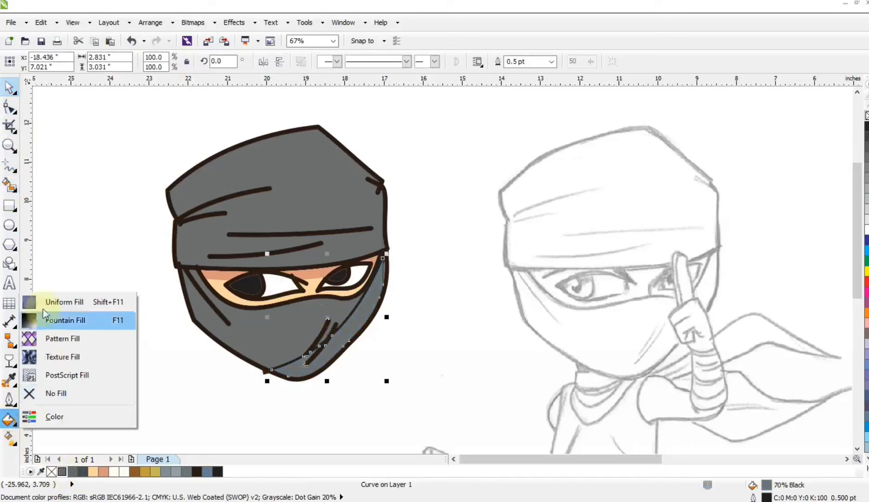
pyautogui.click(61, 300)
pyautogui.click(331, 153)
pyautogui.click(319, 271)
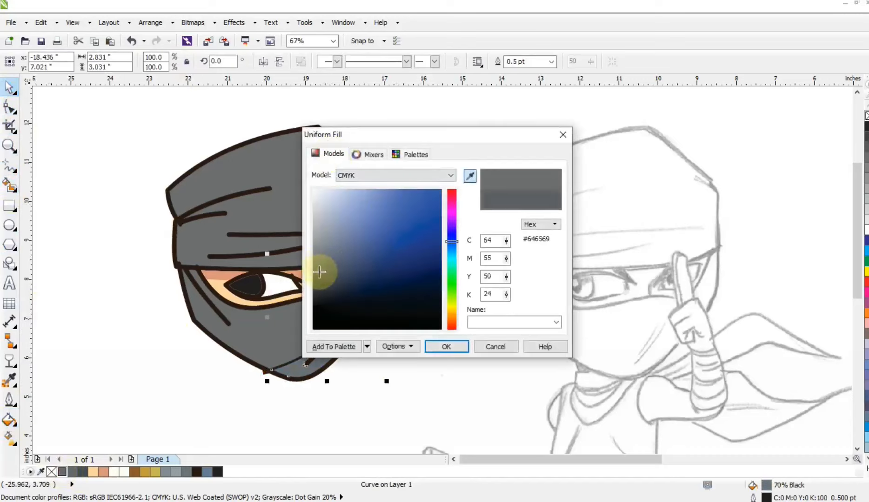
pyautogui.click(448, 346)
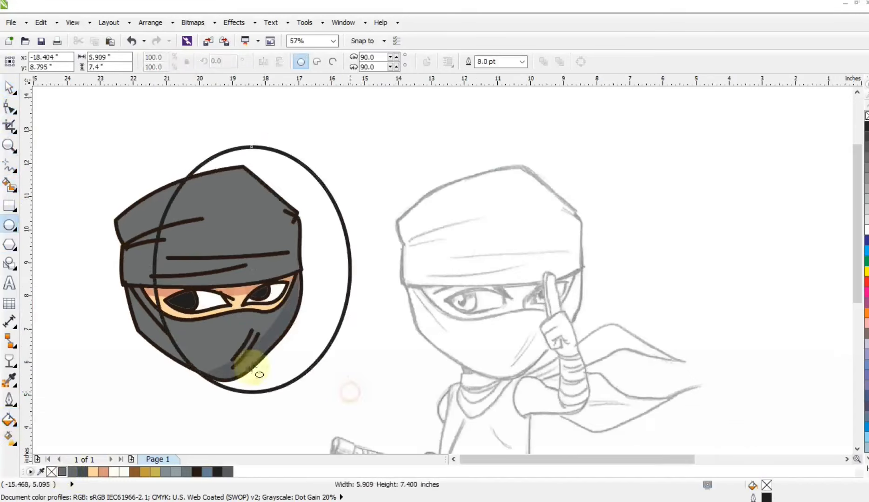
# Create Smart Fill shapes for the hood and mask areas that lie outside the large ellipse.
pyautogui.click(9, 186)
pyautogui.click(152, 227)
pyautogui.click(144, 240)
pyautogui.click(137, 260)
pyautogui.click(140, 299)
pyautogui.click(147, 316)
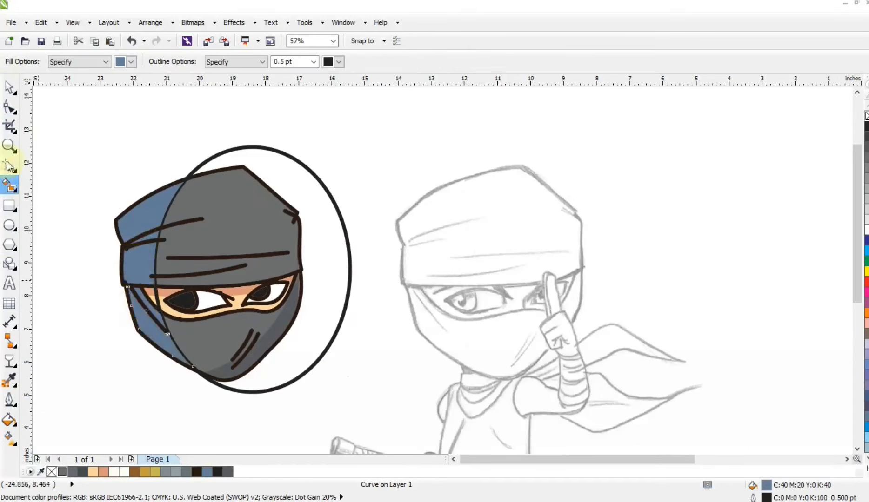
# Color the five new hood and mask shapes dark bluish gray as shadows and delete the guide ellipse.
pyautogui.click(9, 88)
pyautogui.keyDown('shift'); pyautogui.click(140, 296); pyautogui.keyUp('shift')
pyautogui.keyDown('shift'); pyautogui.click(134, 257); pyautogui.keyUp('shift')
pyautogui.keyDown('shift'); pyautogui.click(145, 237); pyautogui.keyUp('shift')
pyautogui.keyDown('shift'); pyautogui.click(144, 214); pyautogui.keyUp('shift')
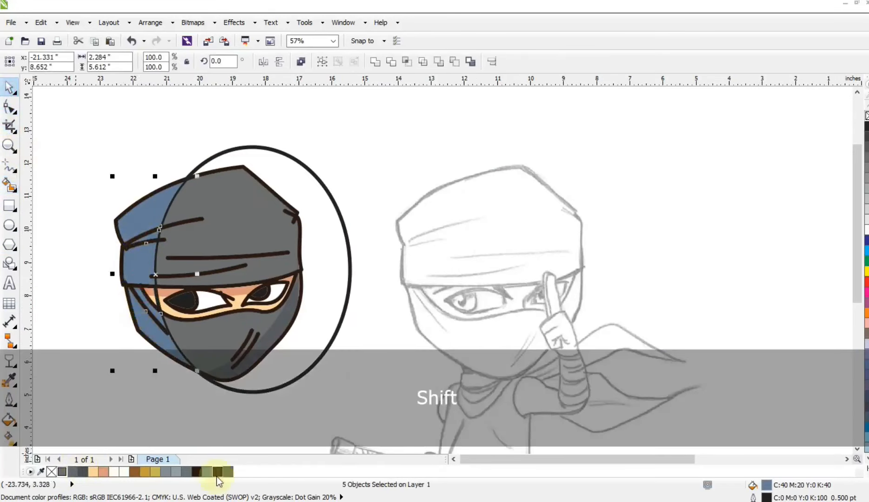
pyautogui.click(217, 472)
pyautogui.click(323, 355)
pyautogui.press('Delete')
# Select all the objects of the colored head.
pyautogui.moveTo(88, 136); pyautogui.dragTo(344, 400)
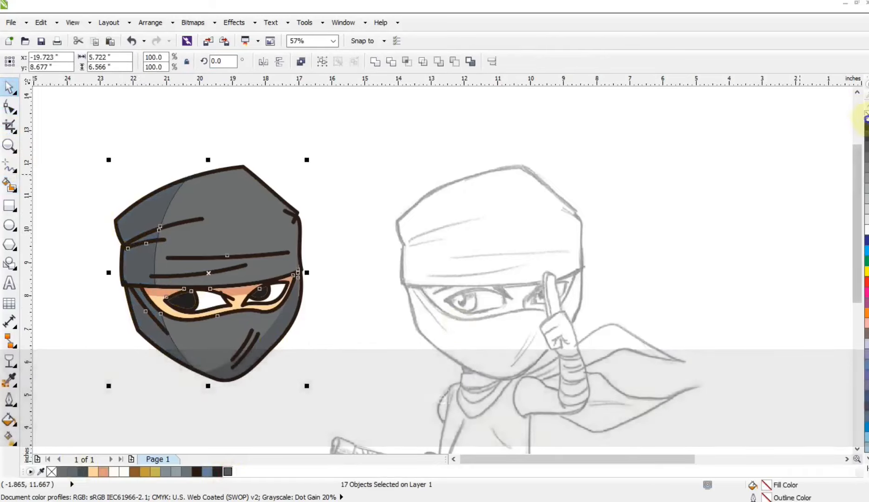
pyautogui.press('F3')
pyautogui.press('Escape')
# Draw an 8 pt polyline over the sketch from the armpit along the elbow and wrist around the raised fist.
pyautogui.click(9, 146)
pyautogui.moveTo(203, 125); pyautogui.dragTo(603, 351)
pyautogui.rightClick(354, 272)
pyautogui.moveTo(272, 200); pyautogui.dragTo(547, 379)
pyautogui.moveTo(413, 126); pyautogui.dragTo(640, 349)
pyautogui.press('F5')
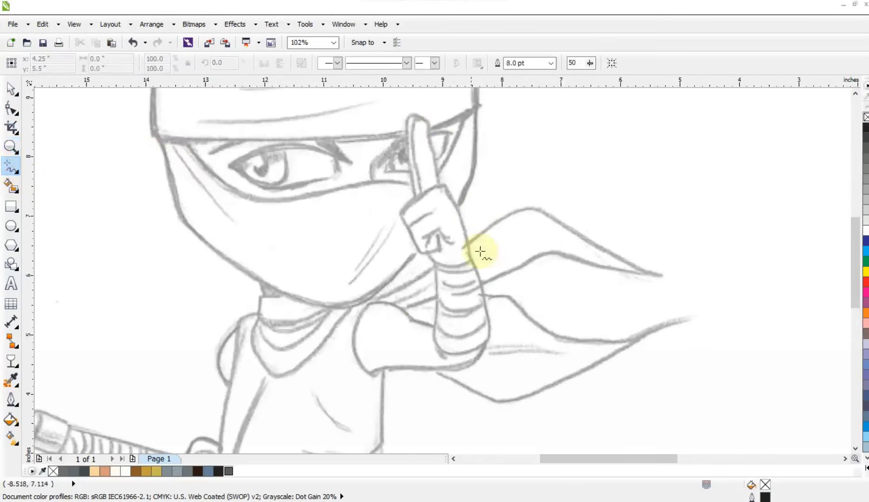
pyautogui.click(484, 345)
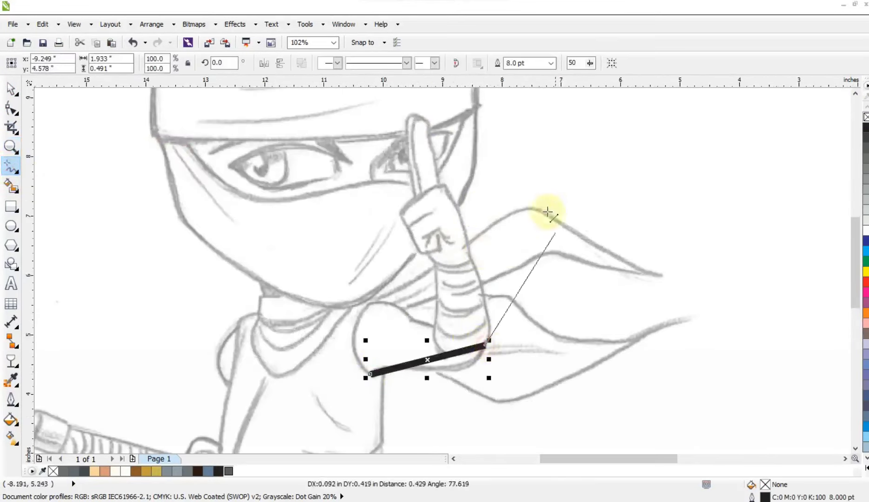
pyautogui.click(469, 255)
pyautogui.click(434, 189)
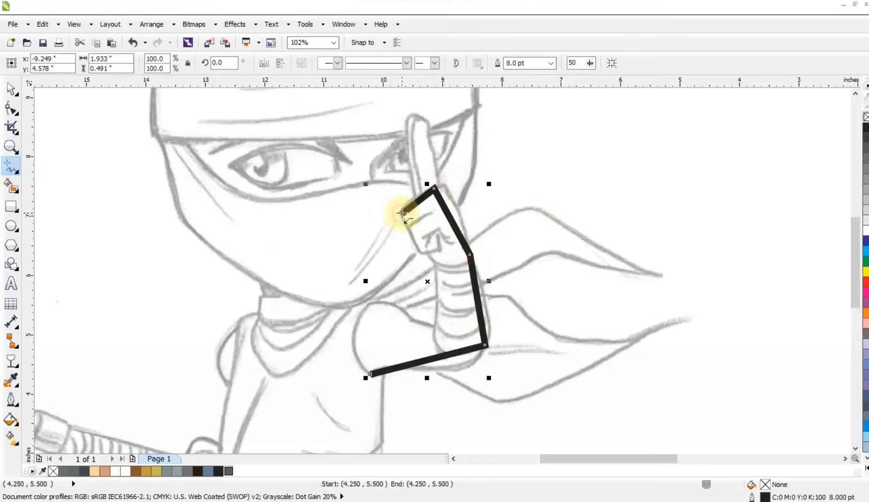
pyautogui.click(418, 251)
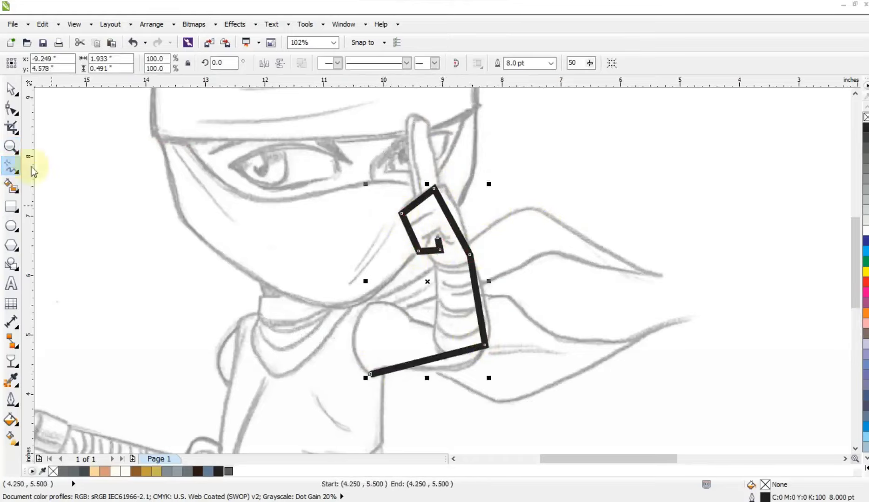
# Convert the arm polyline to curves and bend its segments to follow the sketched elbow, forearm and fist.
pyautogui.click(11, 108)
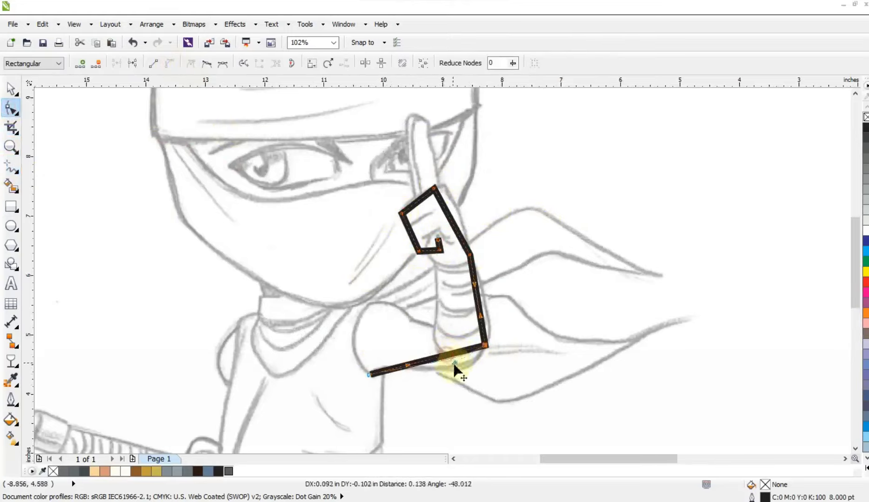
pyautogui.moveTo(455, 364); pyautogui.dragTo(471, 381)
pyautogui.moveTo(478, 305); pyautogui.dragTo(488, 302)
pyautogui.moveTo(453, 208); pyautogui.dragTo(458, 204)
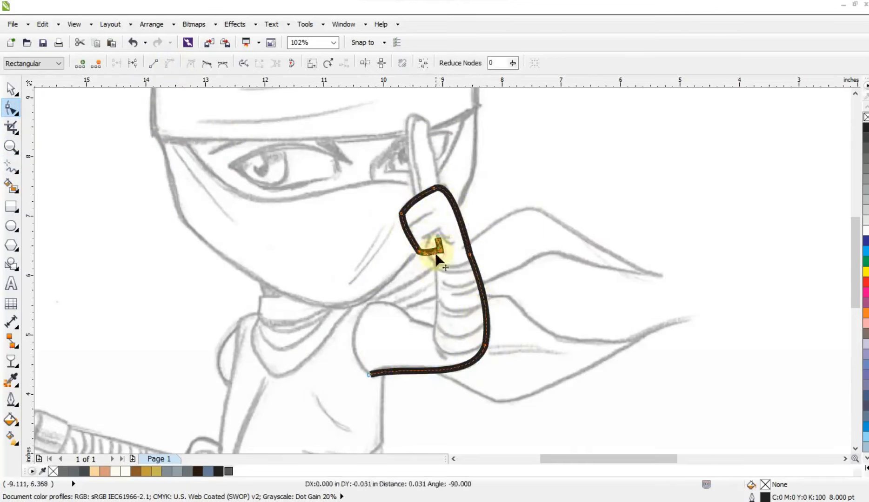
# Extend the arm outline from the armpit over the shoulder to the inner side of the forearm.
pyautogui.click(7, 149)
pyautogui.moveTo(291, 151); pyautogui.dragTo(564, 380)
pyautogui.click(10, 167)
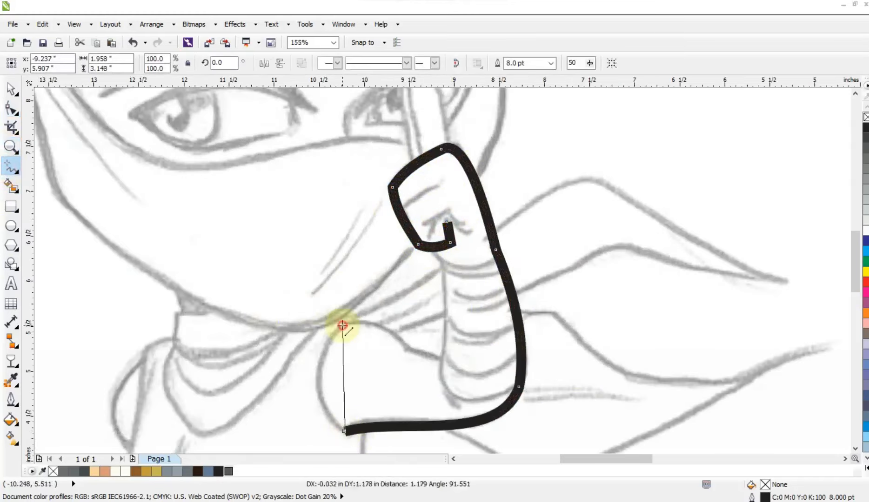
pyautogui.click(343, 325)
pyautogui.click(409, 348)
# Convert the new shoulder segments to curves and bend them to match the rounded upper arm in the sketch.
pyautogui.click(10, 108)
pyautogui.moveTo(44, 121); pyautogui.dragTo(465, 454)
pyautogui.click(169, 64)
pyautogui.click(342, 311)
pyautogui.moveTo(343, 345); pyautogui.dragTo(315, 330)
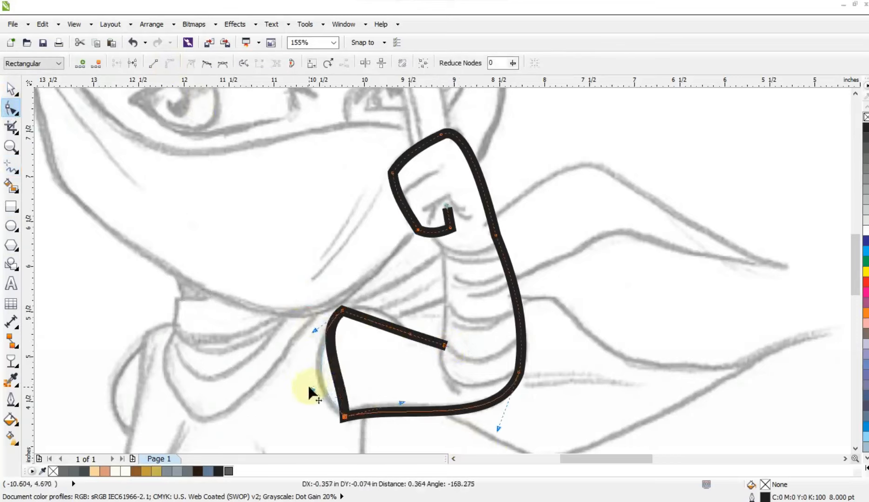
pyautogui.moveTo(311, 393); pyautogui.dragTo(305, 391)
pyautogui.click(378, 318)
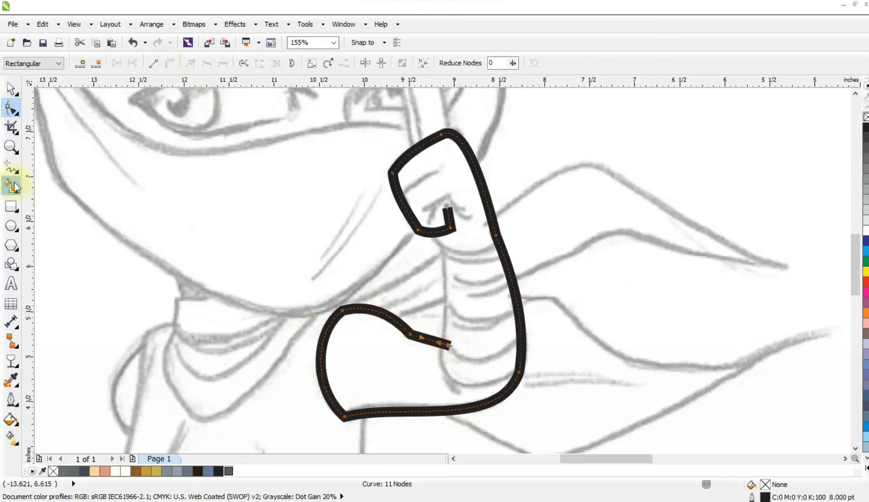
# Draw an 8 pt polyline from the fist down the inner forearm and across to the elbow.
pyautogui.click(12, 168)
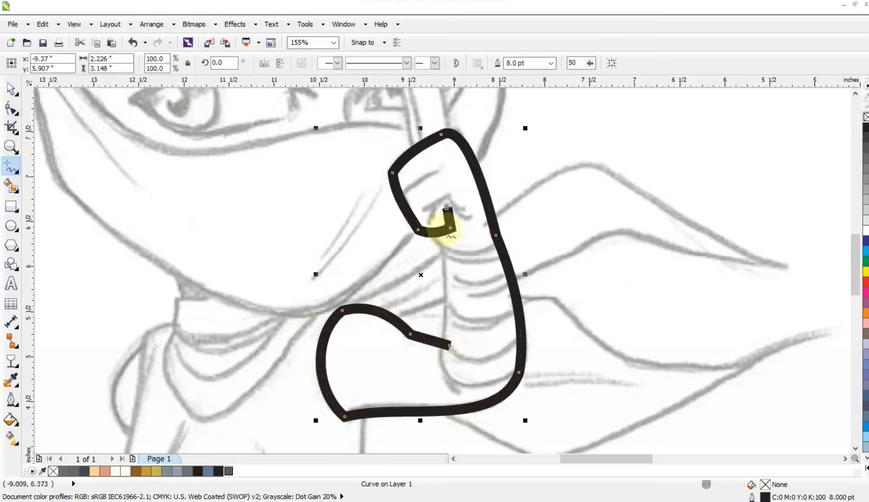
pyautogui.click(452, 382)
pyautogui.doubleClick(520, 374)
# Convert the inner forearm line to curves and shape it and the adjoining line end to the sketched wrapped forearm.
pyautogui.click(11, 108)
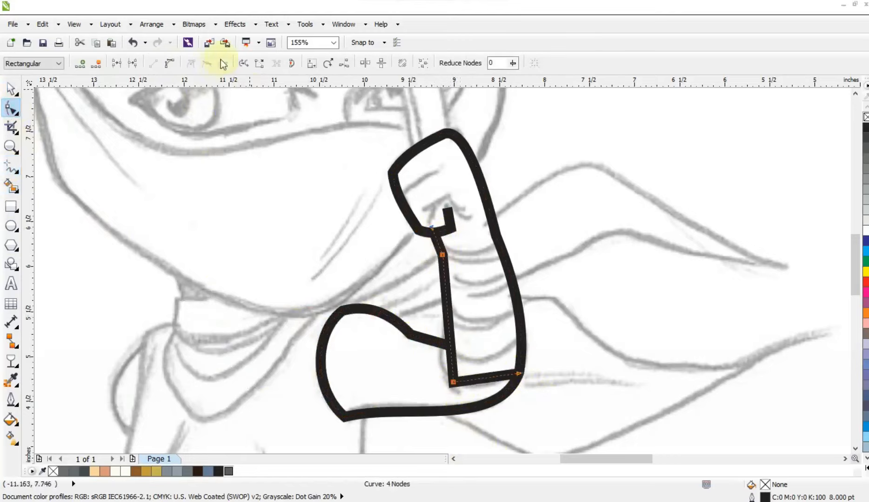
pyautogui.moveTo(439, 398); pyautogui.dragTo(438, 399)
pyautogui.moveTo(450, 342); pyautogui.dragTo(442, 355)
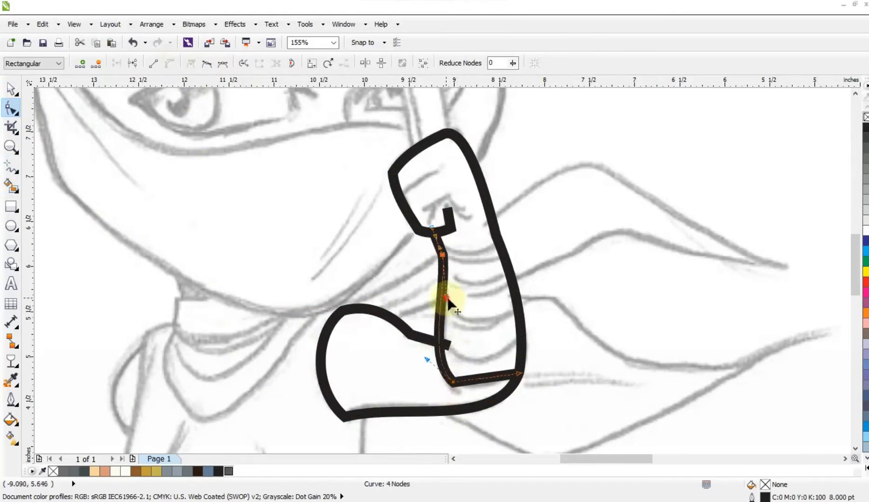
pyautogui.moveTo(447, 302); pyautogui.dragTo(458, 304)
pyautogui.moveTo(475, 380); pyautogui.dragTo(507, 391)
pyautogui.click(520, 372)
pyautogui.moveTo(444, 344); pyautogui.dragTo(450, 350)
# Draw four 8 pt straight lines across the forearm for the bandage wraps.
pyautogui.click(8, 168)
pyautogui.click(449, 344)
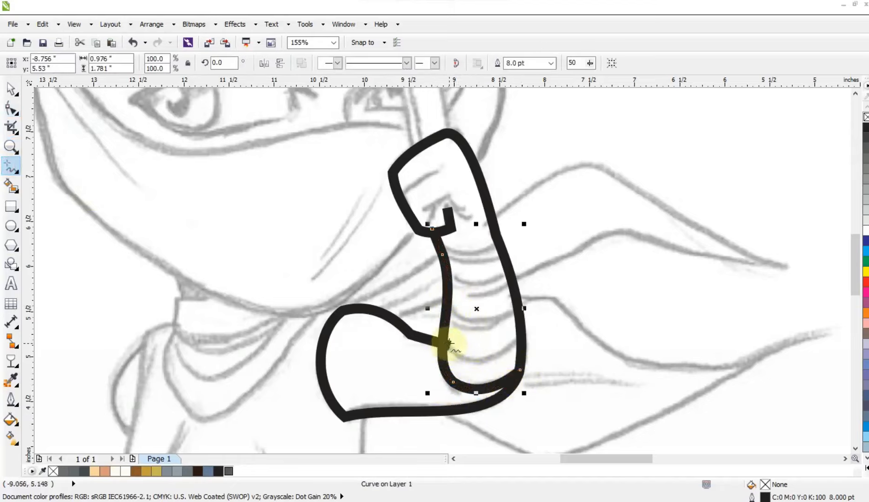
pyautogui.click(449, 313)
pyautogui.click(508, 278)
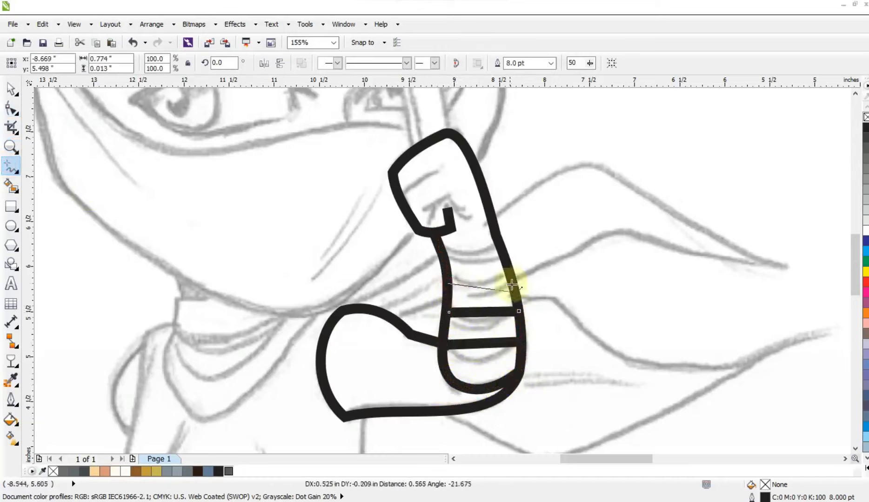
pyautogui.click(451, 282)
pyautogui.click(504, 246)
pyautogui.click(439, 253)
# Select the four bandage lines across the forearm and combine them into a single curve object.
pyautogui.click(12, 87)
pyautogui.keyDown('shift'); pyautogui.click(460, 279); pyautogui.keyUp('shift')
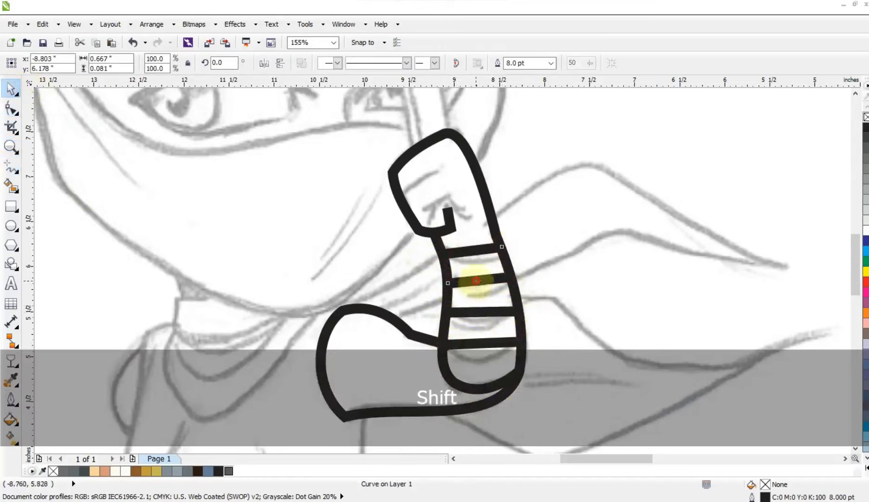
pyautogui.keyDown('shift'); pyautogui.click(483, 311); pyautogui.keyUp('shift')
pyautogui.keyDown('shift'); pyautogui.click(484, 344); pyautogui.keyUp('shift')
# Convert the four bandage lines to curves and bow each one downward to match the sketched wraps.
pyautogui.click(12, 108)
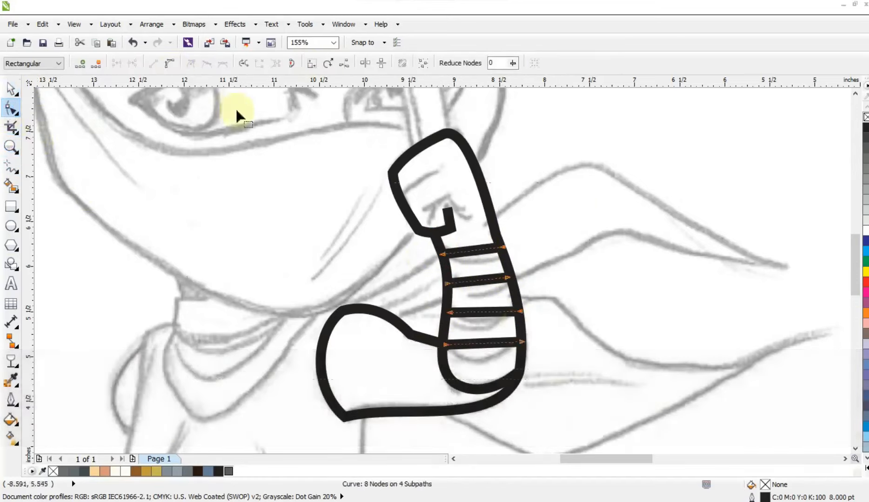
pyautogui.moveTo(490, 348); pyautogui.dragTo(481, 356)
pyautogui.moveTo(482, 319); pyautogui.dragTo(481, 326)
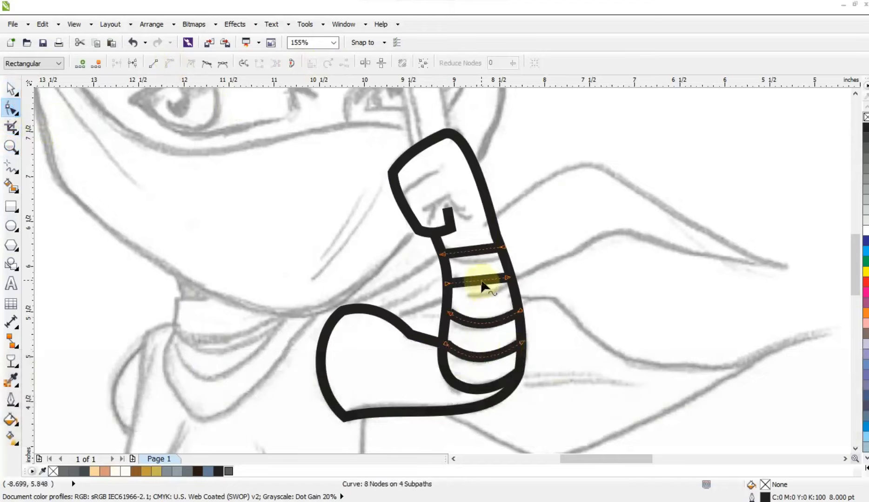
pyautogui.moveTo(481, 281); pyautogui.dragTo(482, 291)
pyautogui.moveTo(475, 251); pyautogui.dragTo(478, 260)
# Draw an 8 pt two-segment line over the thumb on the fist and bend it into a rounded arch.
pyautogui.click(11, 168)
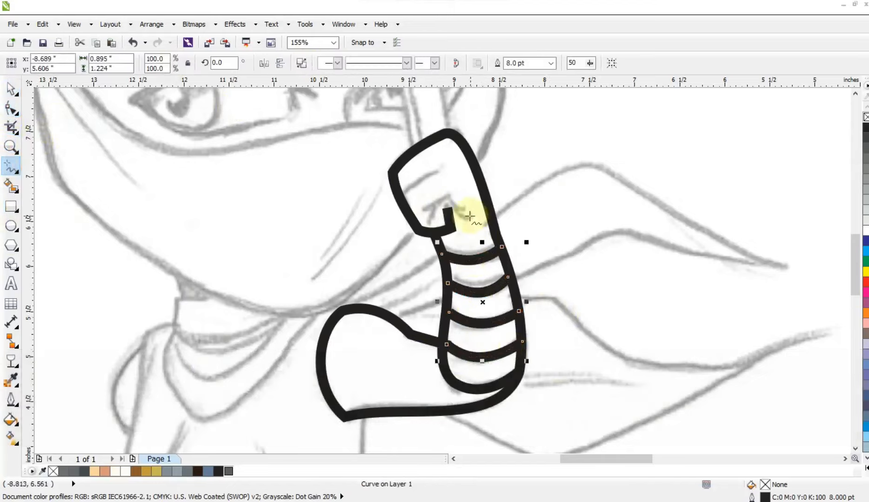
pyautogui.doubleClick(446, 195)
pyautogui.click(430, 217)
pyautogui.click(12, 109)
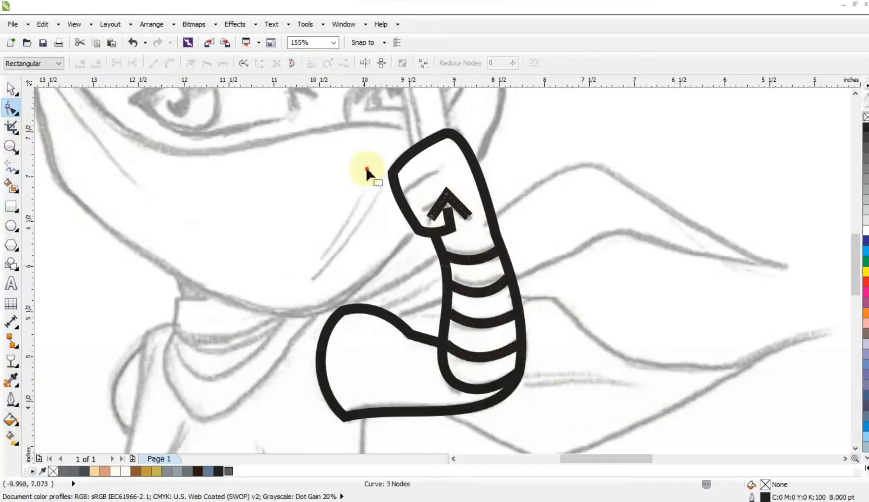
pyautogui.moveTo(440, 210); pyautogui.dragTo(441, 208)
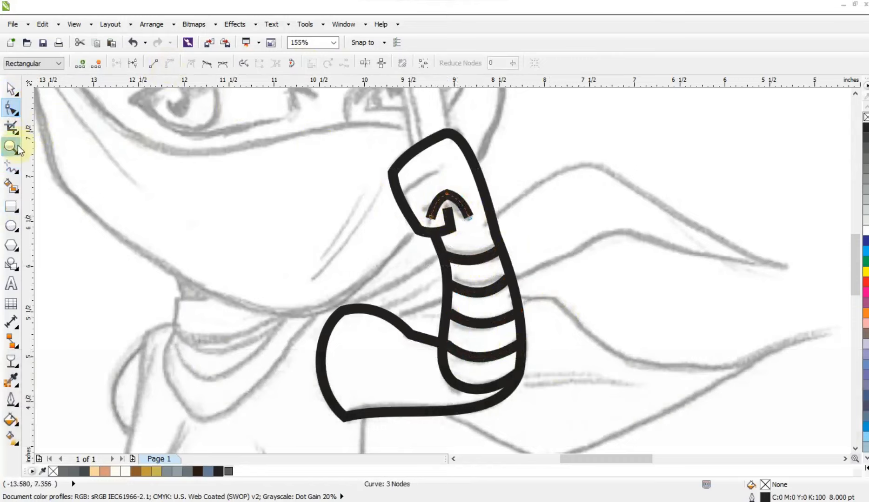
# Draw a short 8 pt line inward from the fist's outer edge for the folded-finger crease.
pyautogui.click(11, 167)
pyautogui.click(397, 191)
pyautogui.click(437, 172)
pyautogui.click(10, 108)
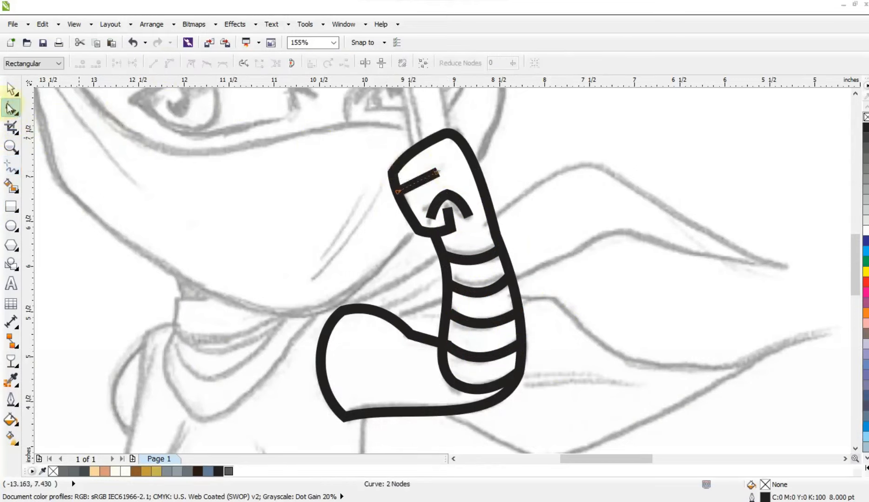
pyautogui.click(11, 89)
# Draw an 8 pt polyline from the top of the fist up the raised finger, across its tip and back down.
pyautogui.press('F3')
pyautogui.press('Escape')
pyautogui.press('z')
pyautogui.click(355, 150)
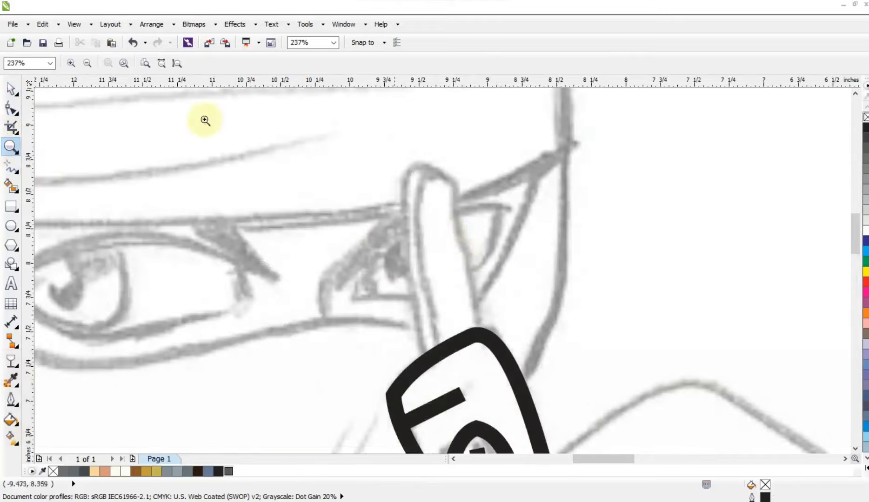
pyautogui.click(11, 167)
pyautogui.moveTo(487, 336); pyautogui.dragTo(479, 331)
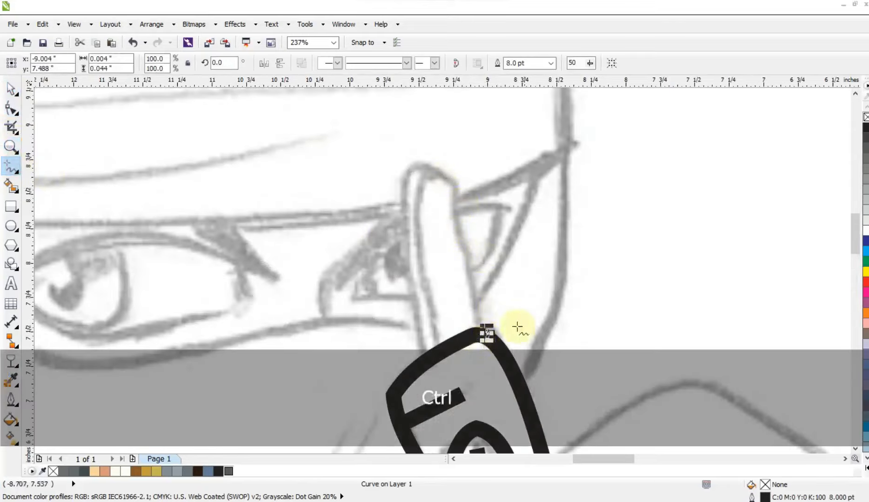
pyautogui.hotkey('ctrl', 'z')
pyautogui.click(478, 339)
pyautogui.doubleClick(453, 186)
pyautogui.doubleClick(418, 198)
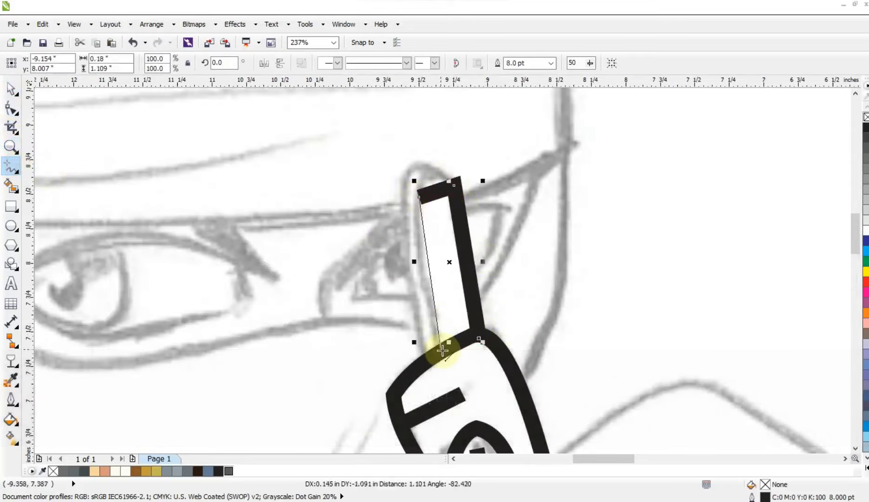
pyautogui.click(442, 351)
# Bend the finger outline's long sides to the sketch and round its tip into a smooth arc.
pyautogui.click(8, 114)
pyautogui.click(439, 294)
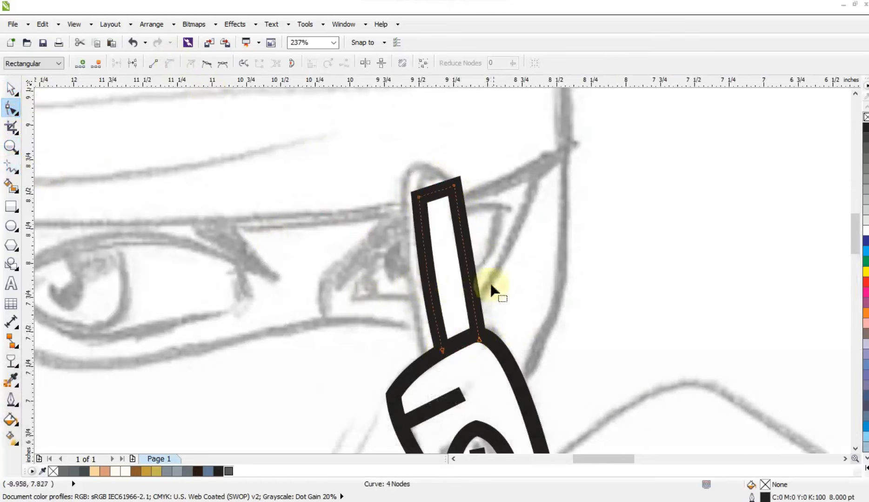
pyautogui.moveTo(469, 280); pyautogui.dragTo(464, 279)
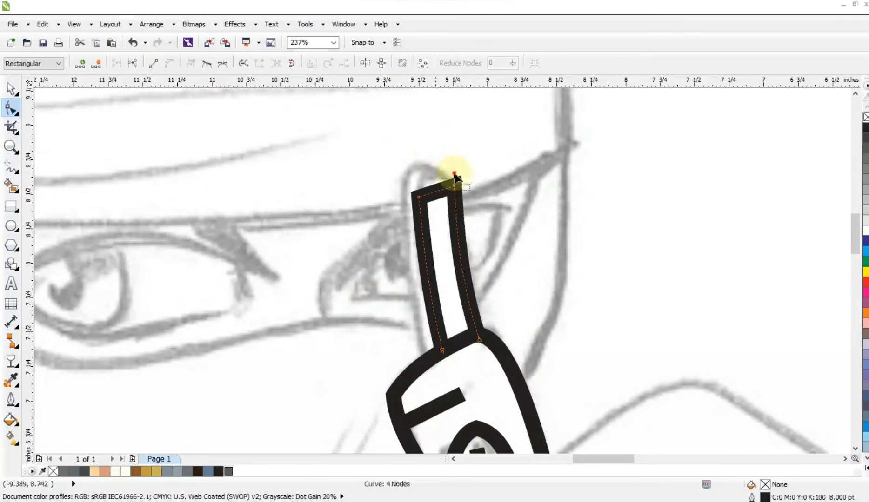
pyautogui.click(454, 186)
pyautogui.moveTo(442, 191); pyautogui.dragTo(433, 156)
pyautogui.moveTo(429, 194); pyautogui.dragTo(418, 175)
pyautogui.moveTo(433, 156); pyautogui.dragTo(433, 153)
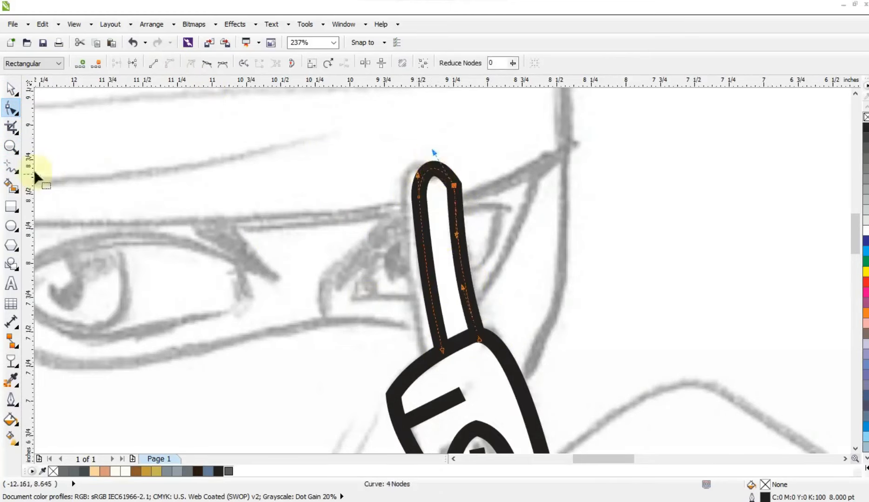
# Draw an 8 pt line from the fingertip down to the fist and curve it outward as the second finger's edge.
pyautogui.click(11, 167)
pyautogui.click(429, 171)
pyautogui.click(424, 367)
pyautogui.press('F10')
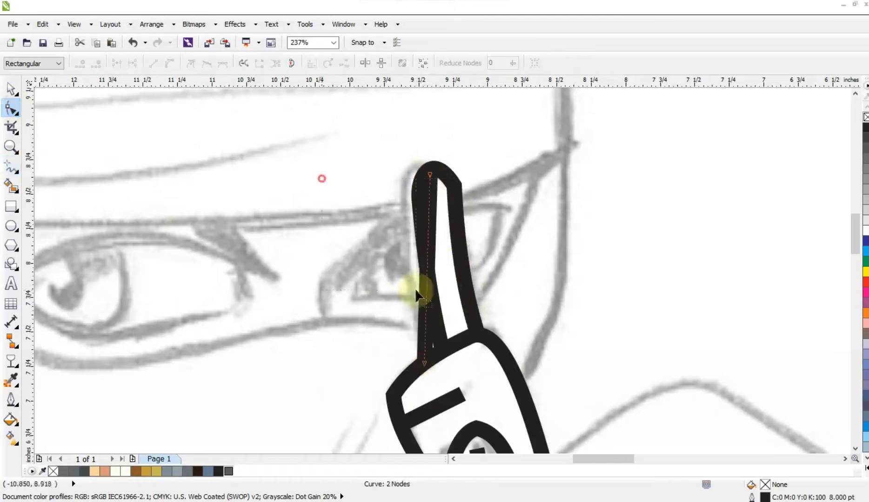
pyautogui.moveTo(324, 153); pyautogui.dragTo(460, 360)
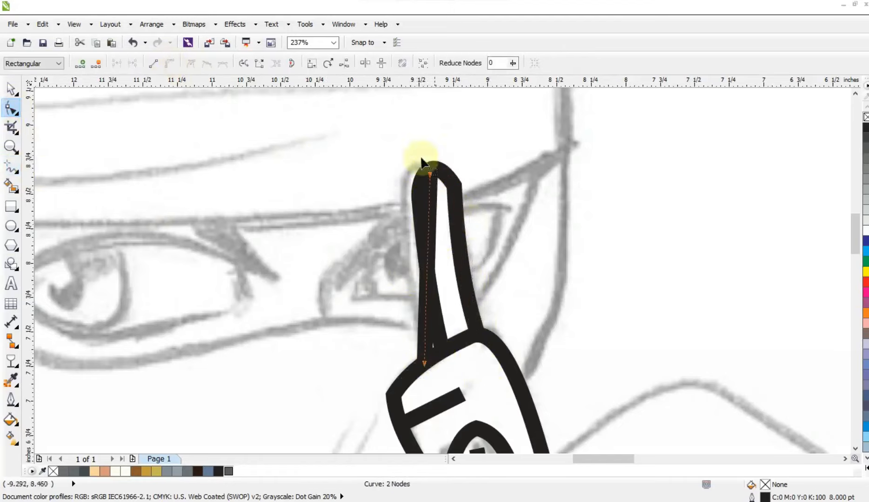
pyautogui.moveTo(421, 166); pyautogui.dragTo(452, 211)
pyautogui.moveTo(429, 237); pyautogui.dragTo(376, 151)
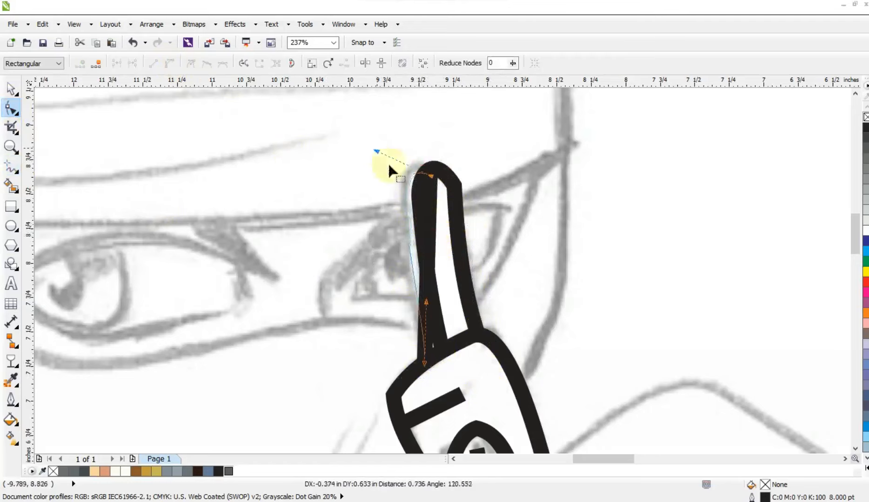
pyautogui.moveTo(426, 302); pyautogui.dragTo(414, 298)
pyautogui.moveTo(433, 179); pyautogui.dragTo(430, 188)
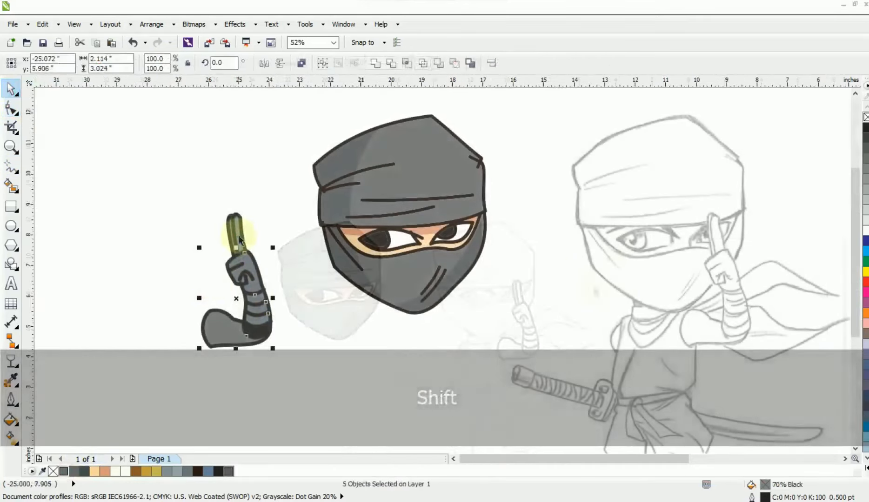
# Fill the arm and raised finger shapes with the grey palette color and move the arm onto the ninja head.
pyautogui.click(231, 230)
pyautogui.keyDown('shift'); pyautogui.click(231, 230); pyautogui.keyUp('shift')
pyautogui.click(64, 471)
pyautogui.moveTo(140, 168); pyautogui.dragTo(292, 389)
pyautogui.moveTo(265, 340); pyautogui.dragTo(467, 351)
pyautogui.press('Escape')
# Select the colored head and arm together and move them over the matching parts of the pencil sketch.
pyautogui.scroll(-3, 279, 254)
pyautogui.click(13, 147)
pyautogui.moveTo(286, 202); pyautogui.dragTo(614, 399)
pyautogui.rightClick(409, 289)
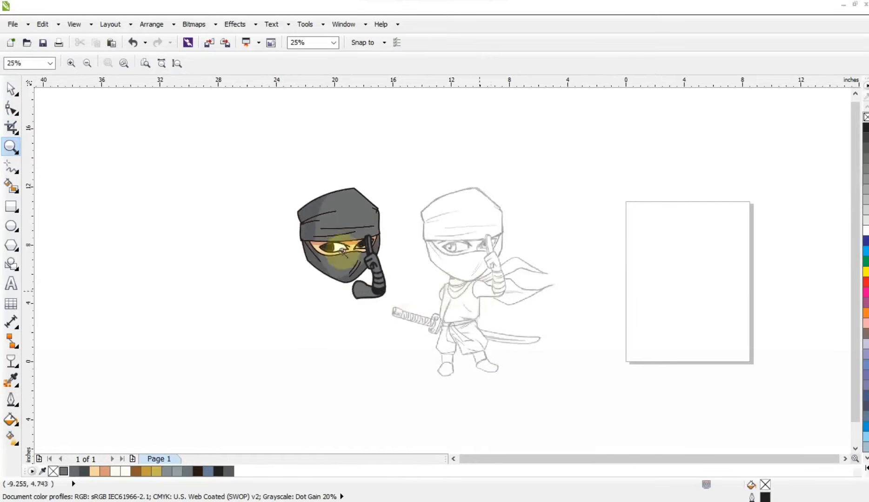
pyautogui.click(11, 90)
pyautogui.moveTo(147, 130)
pyautogui.mouseDown()
pyautogui.moveTo(403, 321)
pyautogui.moveTo(496, 298)
pyautogui.mouseUp()
pyautogui.press('Escape')
# Change the arm's black line-art shape to the dark brown palette color.
pyautogui.click(10, 147)
pyautogui.moveTo(195, 167); pyautogui.dragTo(603, 382)
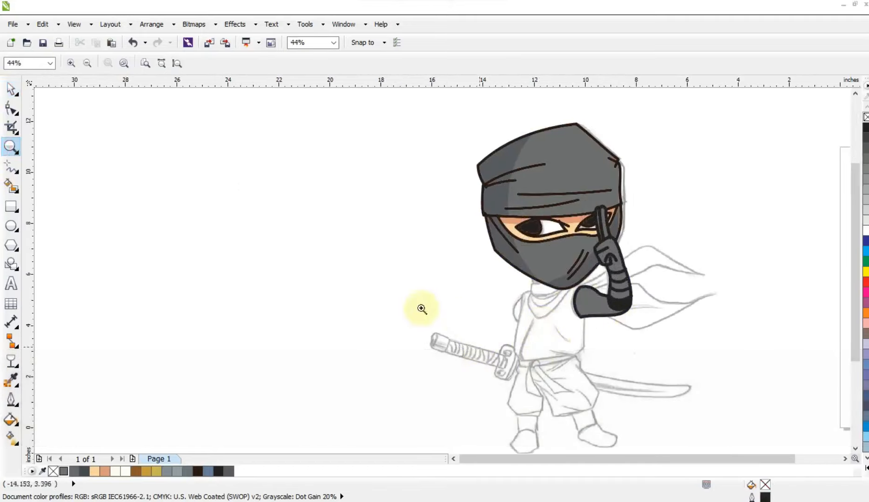
pyautogui.click(10, 88)
pyautogui.click(620, 301)
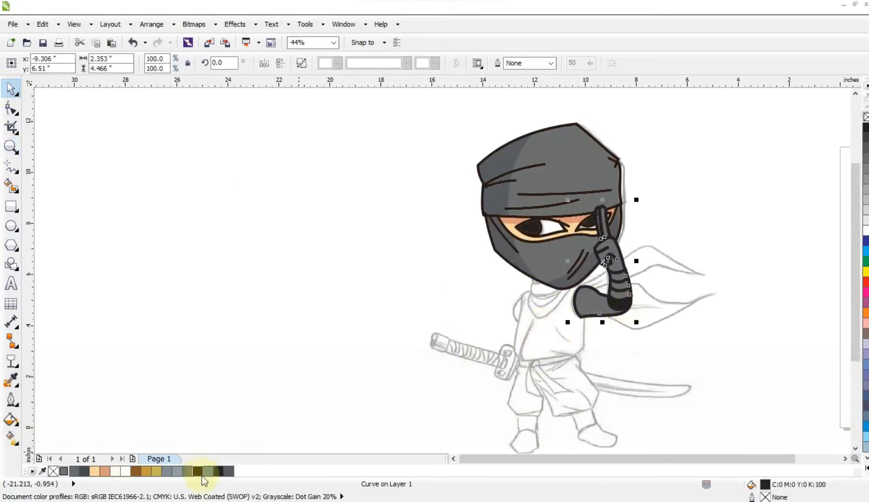
pyautogui.click(746, 307)
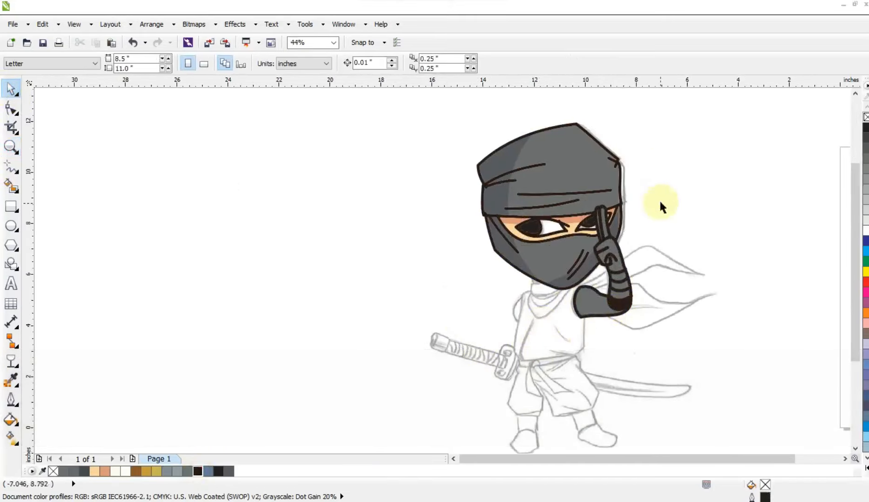
pyautogui.moveTo(660, 204); pyautogui.dragTo(659, 265)
pyautogui.hotkey('ctrl', 'z')
pyautogui.press('z')
pyautogui.moveTo(438, 203); pyautogui.dragTo(776, 394)
pyautogui.click(12, 168)
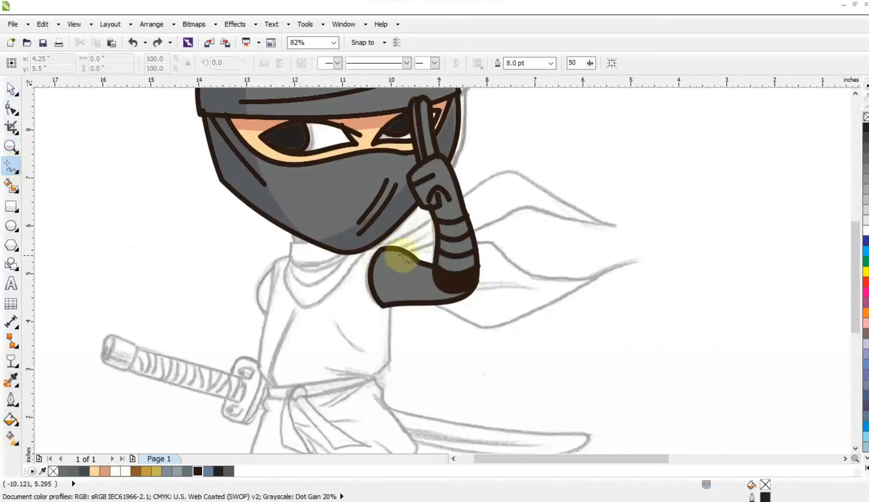
pyautogui.click(11, 228)
pyautogui.moveTo(314, 145); pyautogui.dragTo(460, 297)
pyautogui.click(10, 93)
pyautogui.hotkey('ctrl', 'z')
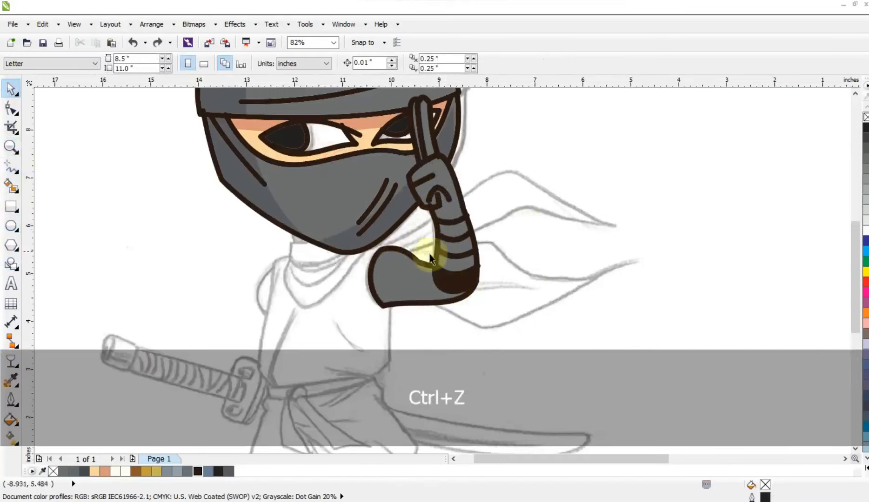
pyautogui.scroll(-2, 431, 253)
pyautogui.press('Escape')
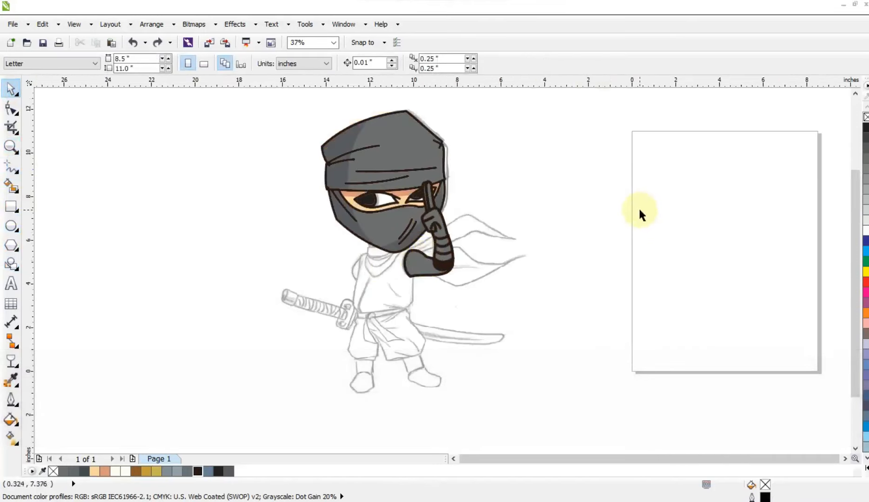
# Draw an 8 pt polyline around the torso from the neck down to the waist and up to the raised arm, about 2.8 by 2.8 inches.
pyautogui.click(11, 147)
pyautogui.moveTo(322, 184); pyautogui.dragTo(579, 377)
pyautogui.moveTo(207, 171); pyautogui.dragTo(535, 376)
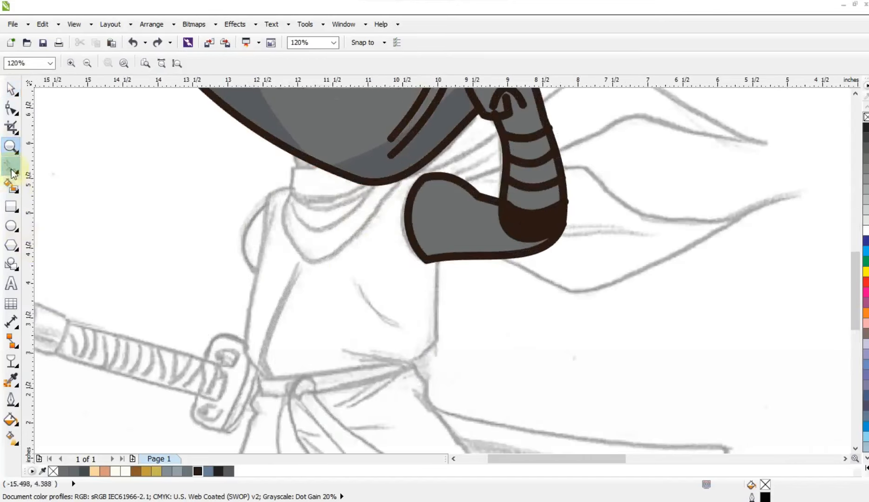
pyautogui.click(12, 169)
pyautogui.click(403, 182)
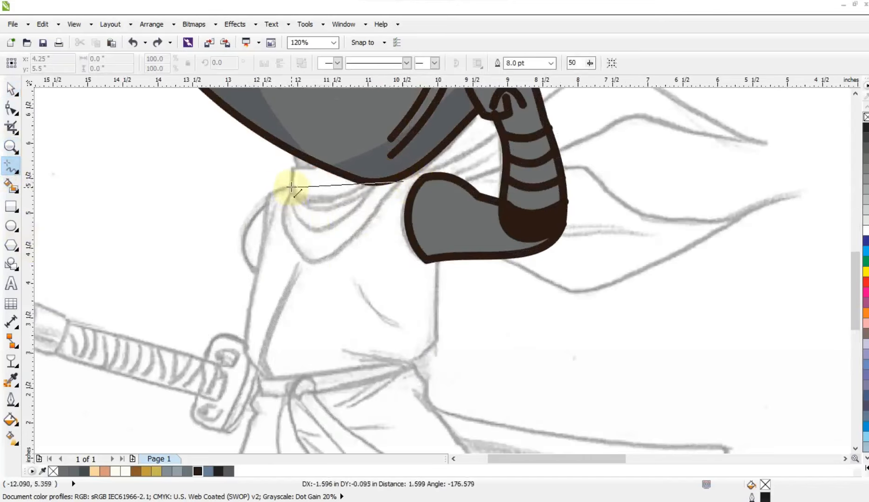
pyautogui.click(291, 187)
pyautogui.click(268, 197)
pyautogui.click(242, 346)
pyautogui.click(266, 376)
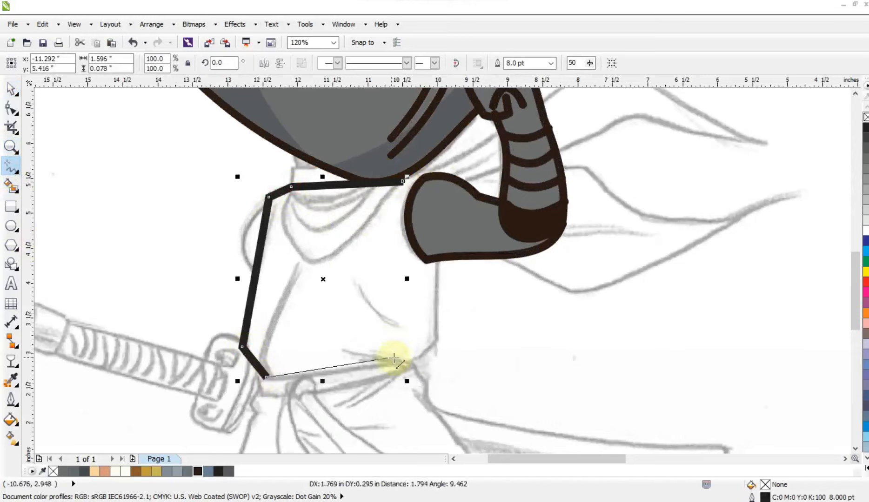
pyautogui.click(406, 364)
pyautogui.click(436, 340)
pyautogui.doubleClick(439, 256)
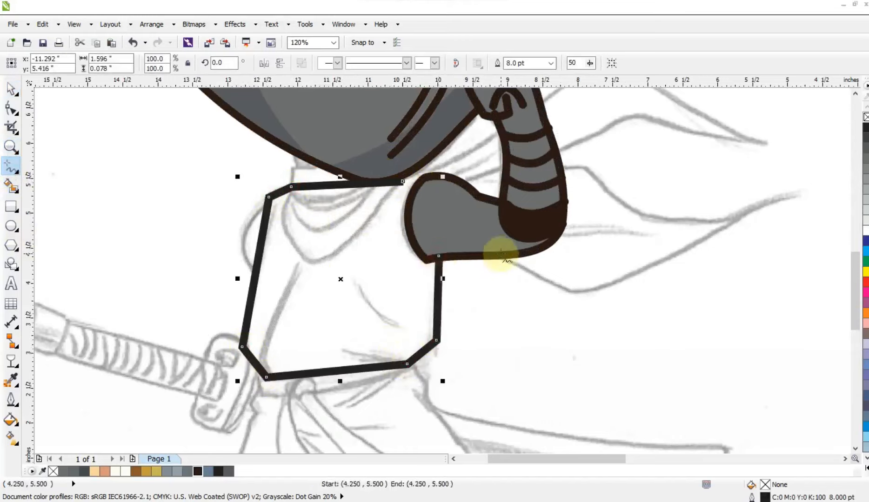
# Add a line across the neck to the torso outline and bend it down along the sketched collar.
pyautogui.click(404, 181)
pyautogui.click(292, 190)
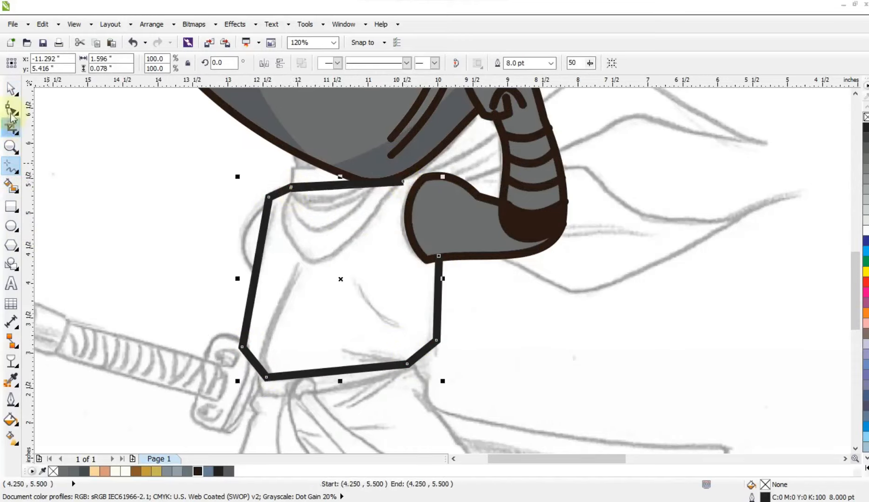
pyautogui.click(11, 109)
pyautogui.moveTo(314, 192); pyautogui.dragTo(349, 210)
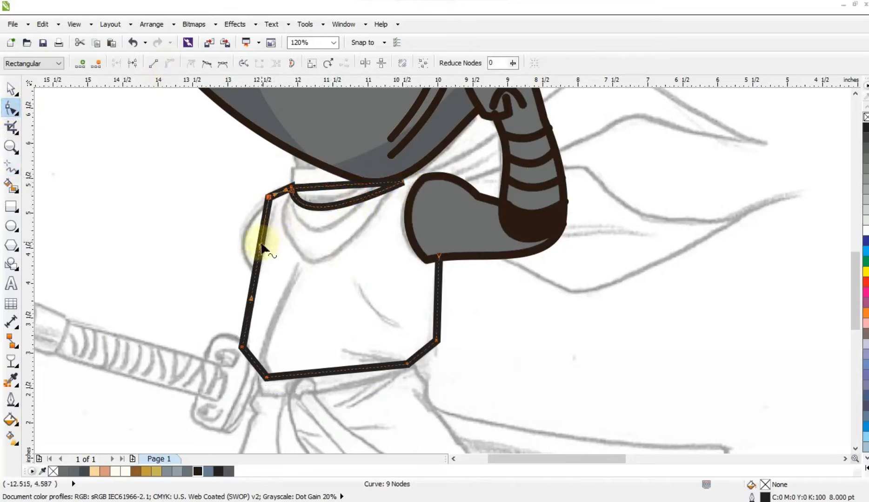
pyautogui.moveTo(261, 245); pyautogui.dragTo(325, 251)
pyautogui.hotkey('ctrl', 'z')
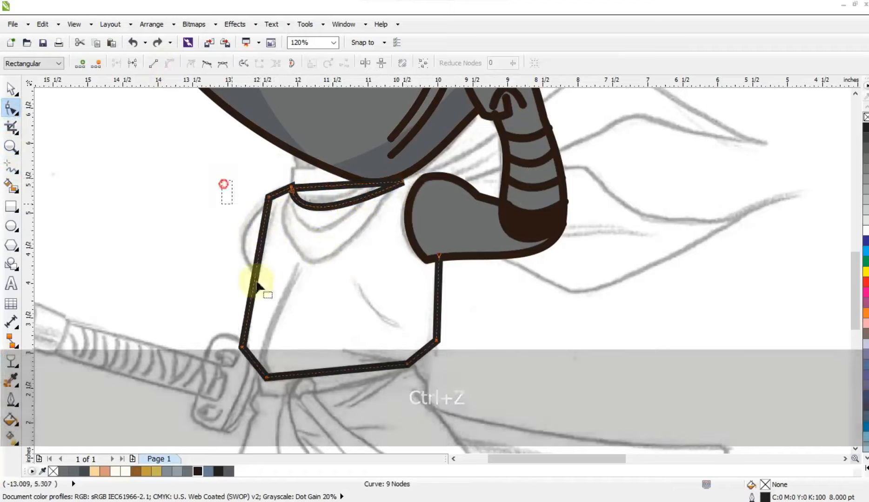
# Draw an 8 pt line along the torso's far side and bow it outward into the hidden arm, about 0.32 by 0.84 inches.
pyautogui.press('F5')
pyautogui.click(268, 197)
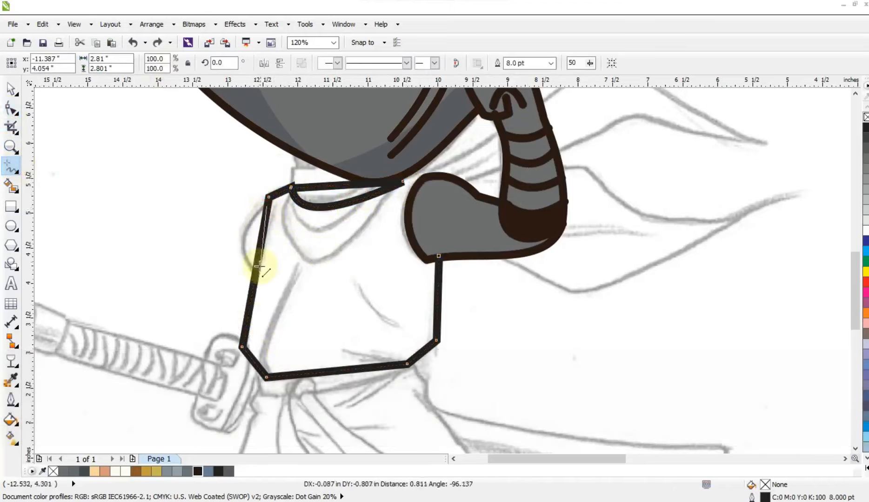
pyautogui.click(259, 266)
pyautogui.click(11, 108)
pyautogui.moveTo(262, 240); pyautogui.dragTo(244, 240)
pyautogui.moveTo(267, 205); pyautogui.dragTo(268, 209)
pyautogui.click(252, 261)
# Draw an 8 pt line below the collar and bend it down to follow the second scarf fold.
pyautogui.click(11, 166)
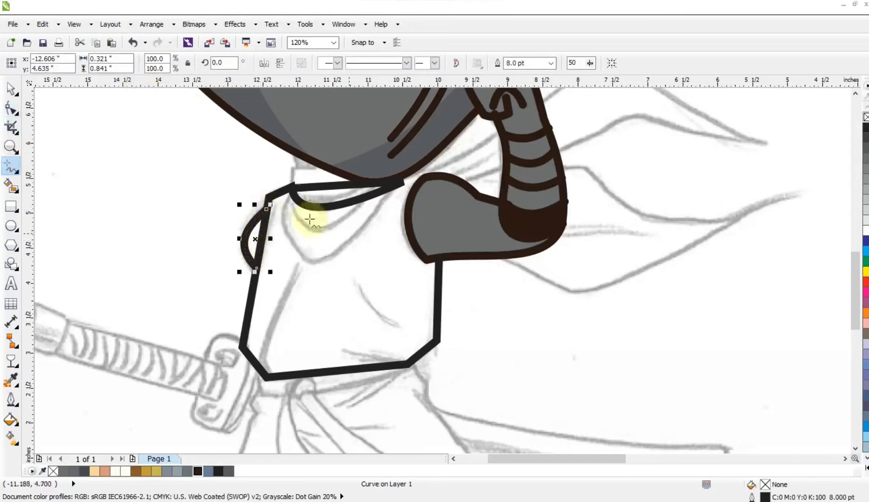
pyautogui.click(288, 189)
pyautogui.click(367, 198)
pyautogui.click(12, 109)
pyautogui.moveTo(167, 153); pyautogui.dragTo(181, 163)
pyautogui.moveTo(312, 226); pyautogui.dragTo(430, 233)
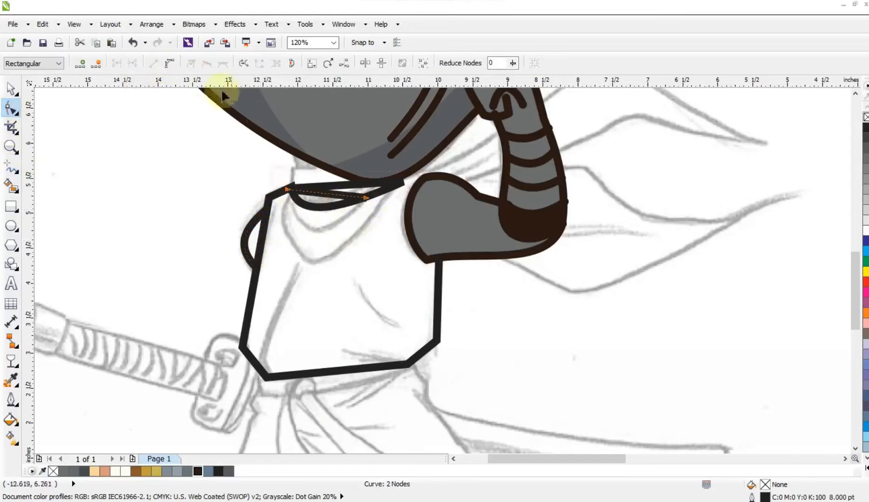
pyautogui.moveTo(327, 212); pyautogui.dragTo(353, 234)
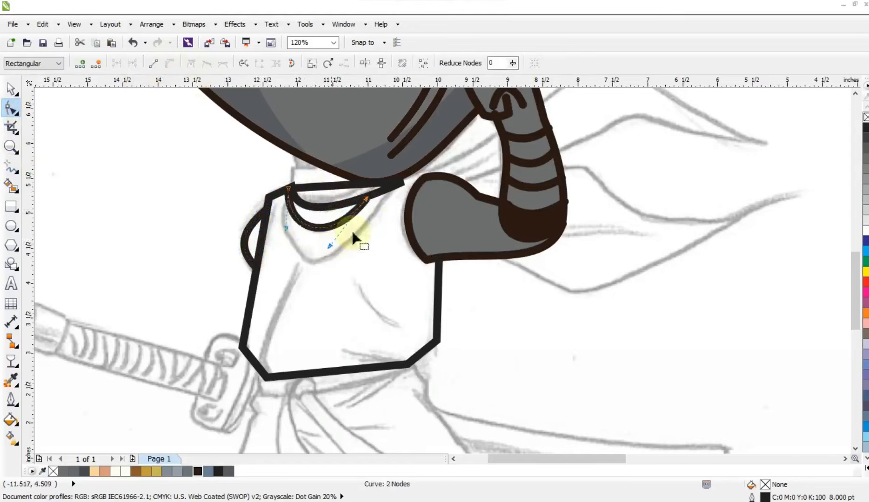
# Draw an 8 pt line about 1.57 inches wide below the collar and bend it down to follow the lowest scarf fold.
pyautogui.click(297, 192)
pyautogui.click(292, 191)
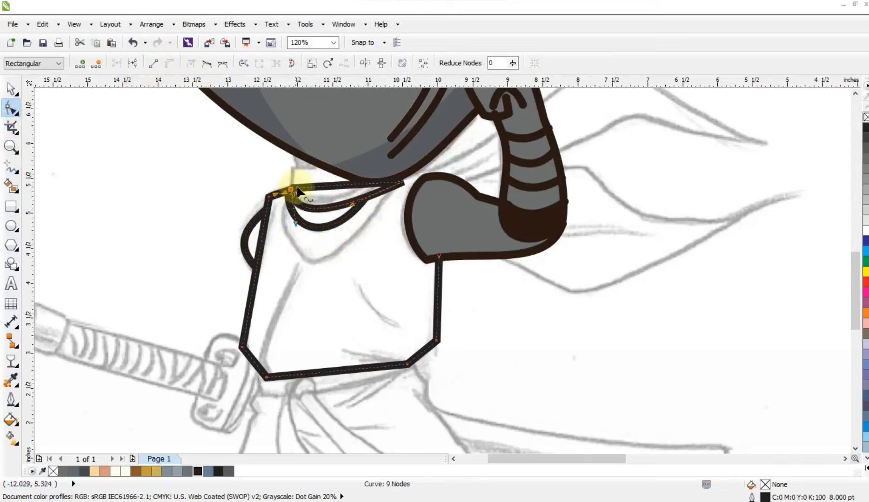
pyautogui.click(13, 189)
pyautogui.moveTo(281, 189); pyautogui.dragTo(391, 189)
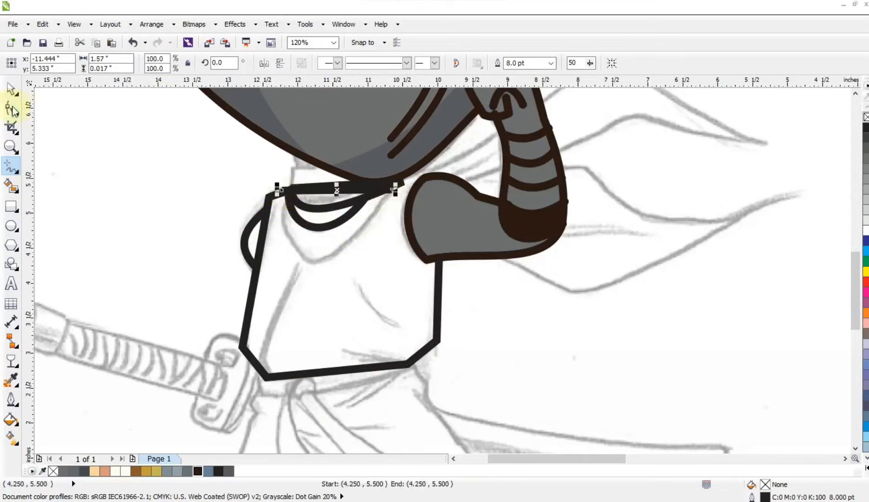
pyautogui.press('F10')
pyautogui.click(171, 63)
pyautogui.moveTo(315, 192); pyautogui.dragTo(274, 255)
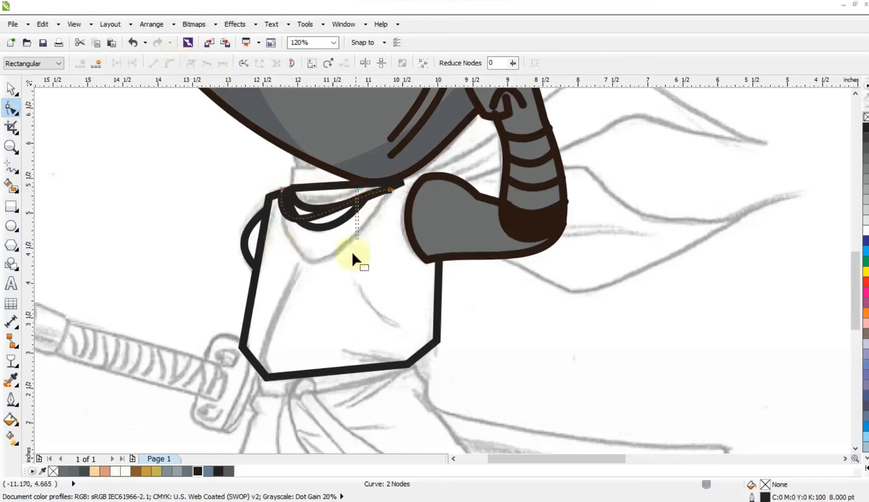
pyautogui.moveTo(341, 216)
pyautogui.mouseDown()
pyautogui.moveTo(339, 252)
pyautogui.moveTo(277, 320)
pyautogui.moveTo(252, 363)
pyautogui.moveTo(259, 369)
pyautogui.mouseUp()
pyautogui.click(388, 190)
# Draw straight 8 pt crease lines on the torso along its far side, across the middle and at the near waist corner.
pyautogui.click(11, 166)
pyautogui.hotkey('ctrl', 'z')
pyautogui.click(361, 288)
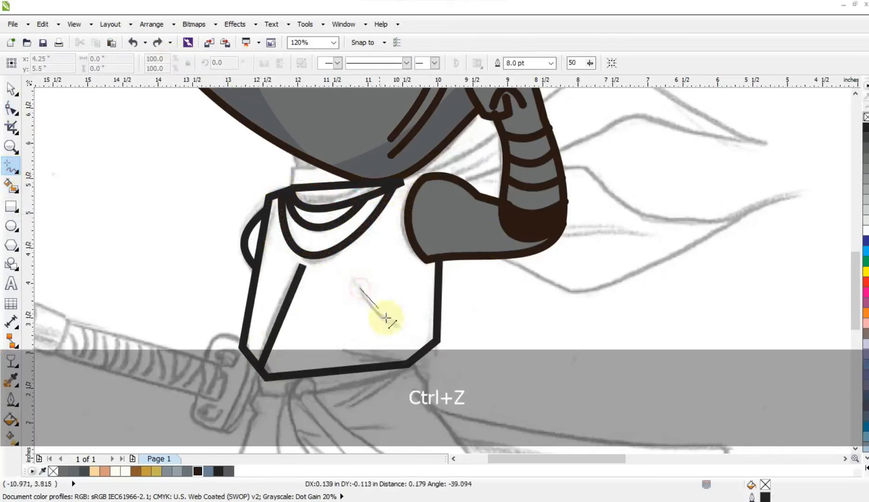
pyautogui.click(397, 327)
pyautogui.click(406, 364)
pyautogui.click(354, 351)
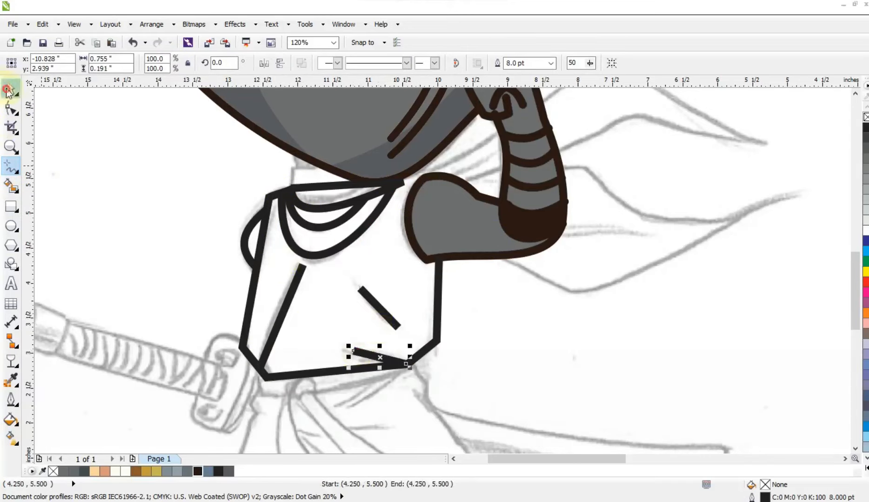
# Add a short 8 pt line joining the neck to the raised arm's shoulder, about 0.38 by 0.08 inches.
pyautogui.click(9, 90)
pyautogui.press('Escape')
pyautogui.scroll(-4, 461, 236)
pyautogui.moveTo(400, 284); pyautogui.dragTo(494, 312)
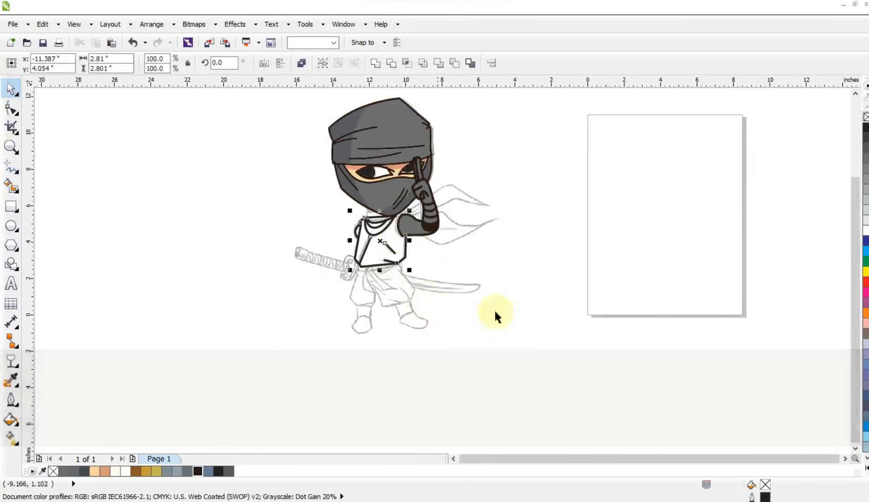
pyautogui.click(11, 147)
pyautogui.moveTo(342, 219); pyautogui.dragTo(475, 267)
pyautogui.click(10, 165)
pyautogui.click(393, 164)
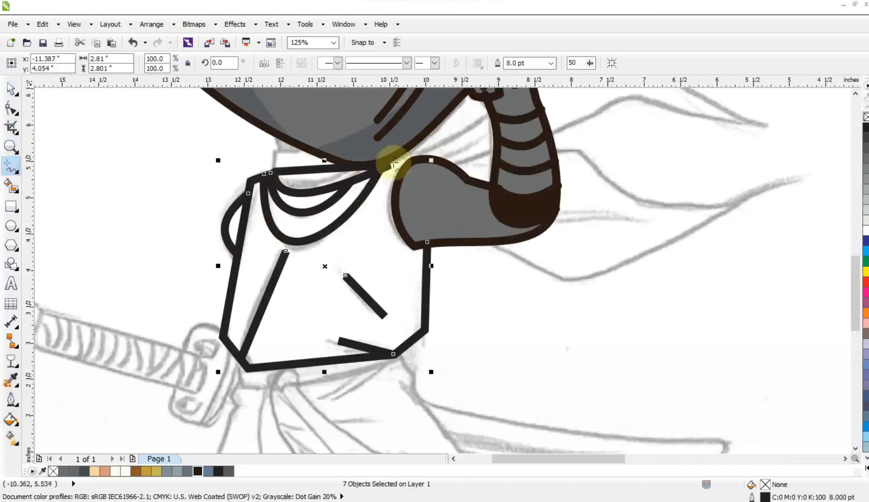
pyautogui.click(387, 167)
pyautogui.click(414, 161)
# Combine all the torso, scarf fold and crease lines into one curve.
pyautogui.click(10, 89)
pyautogui.press('F3')
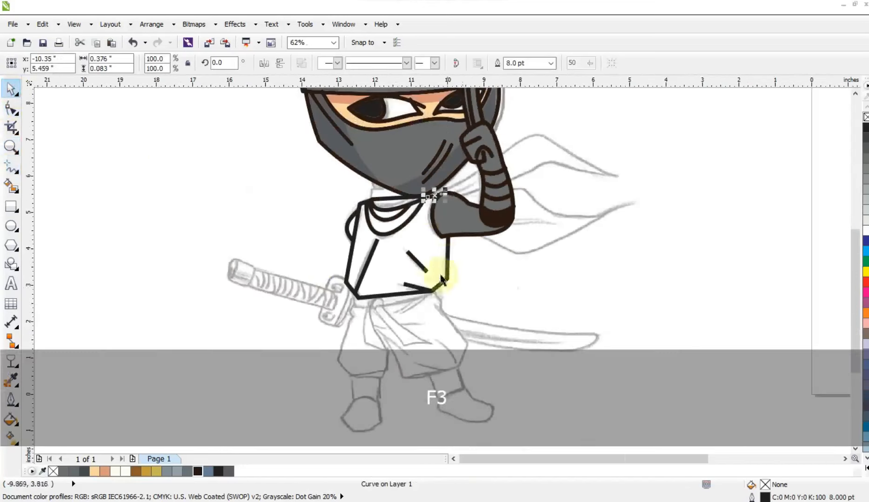
pyautogui.press('Escape')
pyautogui.moveTo(106, 167)
pyautogui.mouseDown()
pyautogui.moveTo(368, 300)
pyautogui.moveTo(466, 303)
pyautogui.mouseUp()
pyautogui.click(301, 63)
# Give the torso curve's outline round corners and round caps behind the fill, and convert it to a dark brown object.
pyautogui.doubleClick(758, 496)
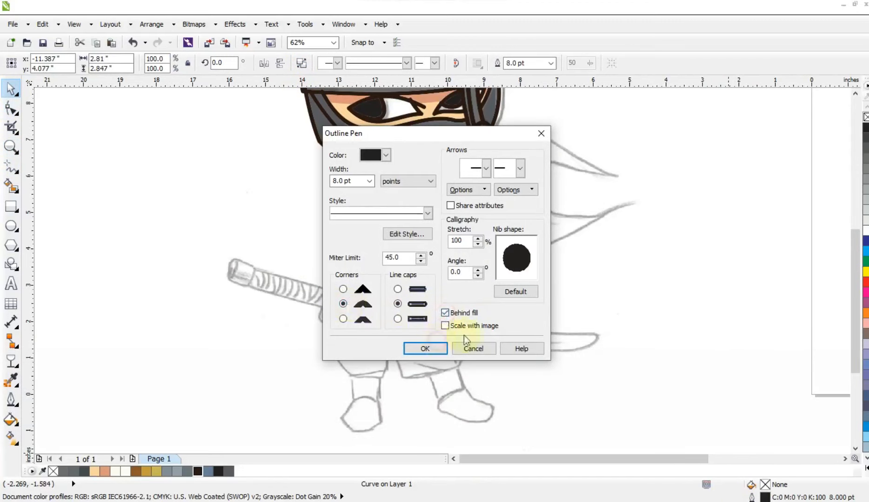
pyautogui.click(425, 348)
pyautogui.click(151, 24)
pyautogui.click(187, 254)
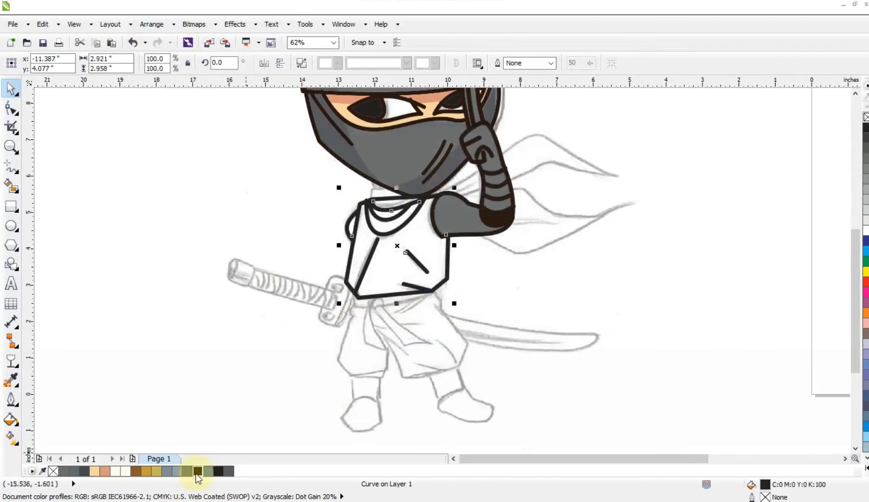
# Fill the torso and scarf fold areas with Smart Fill and recolor them in the same grey as the mask.
pyautogui.click(12, 186)
pyautogui.click(393, 228)
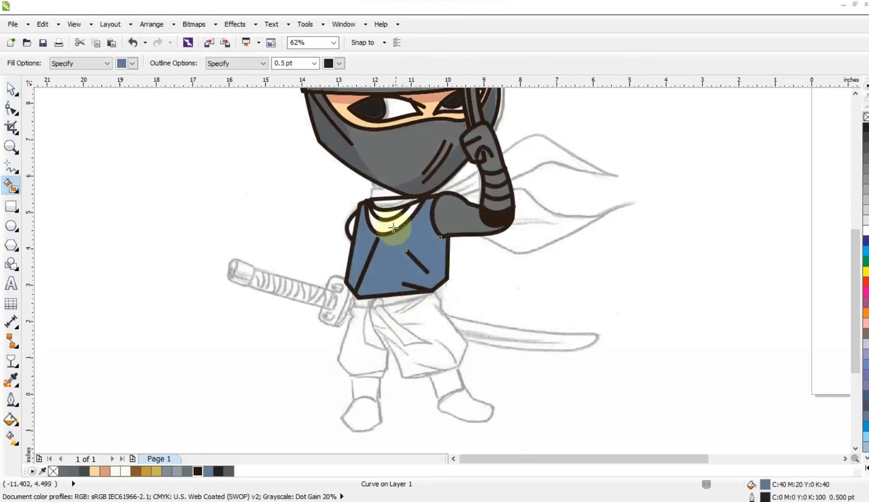
pyautogui.click(383, 203)
pyautogui.click(11, 89)
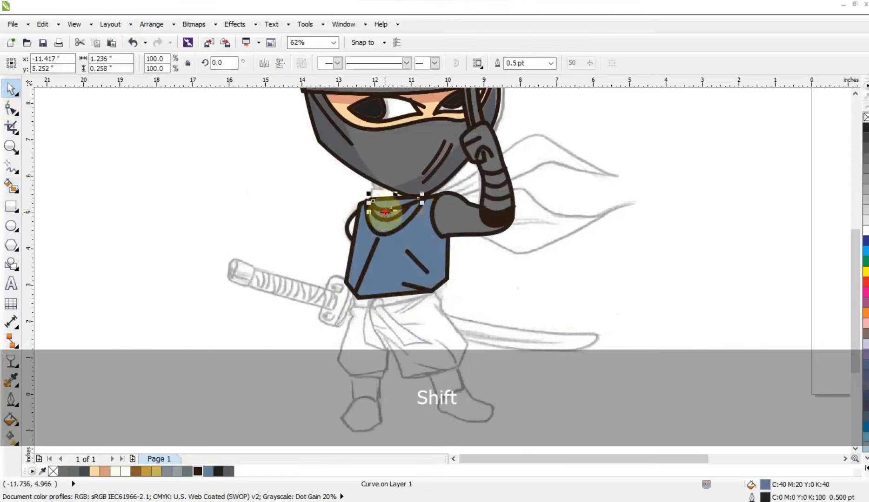
pyautogui.keyDown('shift'); pyautogui.click(388, 213); pyautogui.keyUp('shift')
pyautogui.keyDown('shift'); pyautogui.click(391, 225); pyautogui.keyUp('shift')
pyautogui.keyDown('shift'); pyautogui.click(388, 258); pyautogui.keyUp('shift')
pyautogui.click(64, 472)
pyautogui.click(563, 265)
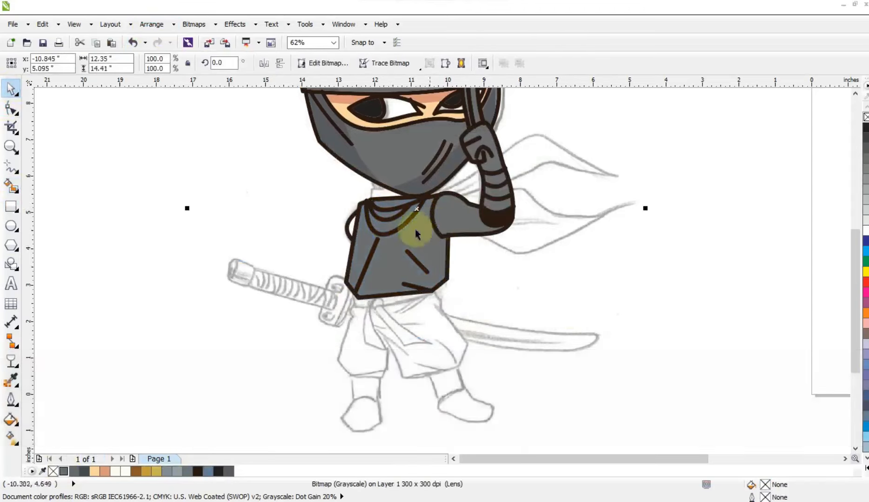
# Fill the hidden arm behind the torso with Smart Fill and recolor it grey.
pyautogui.click(11, 186)
pyautogui.click(354, 235)
pyautogui.click(11, 90)
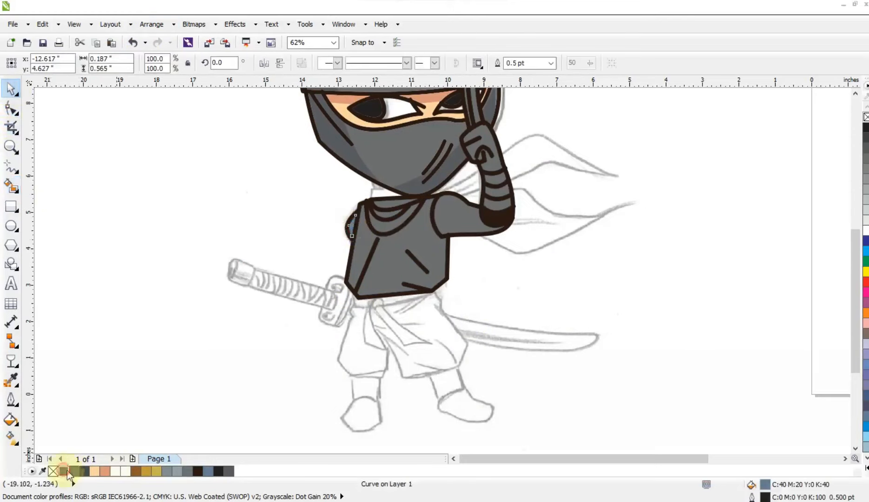
pyautogui.press('F3')
pyautogui.press('Escape')
# Draw a closed 8 pt polyline for the upper scarf tail from its tip to the neck and back.
pyautogui.click(11, 147)
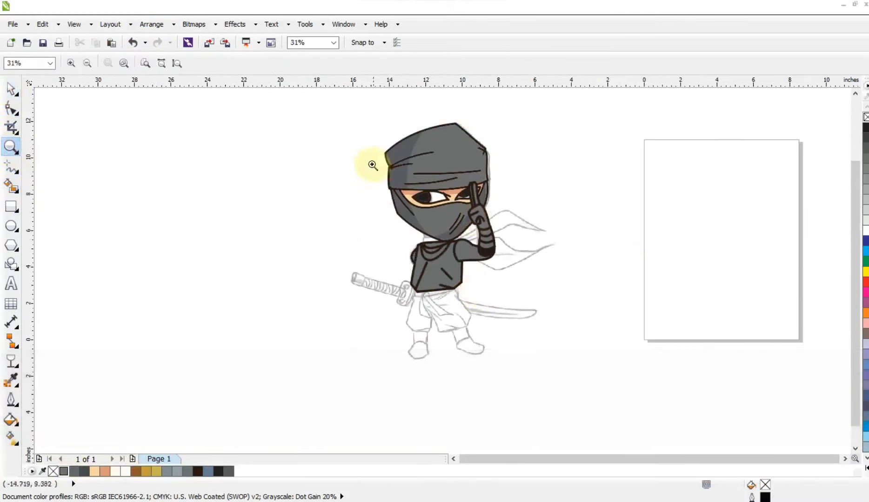
pyautogui.moveTo(372, 165); pyautogui.dragTo(642, 300)
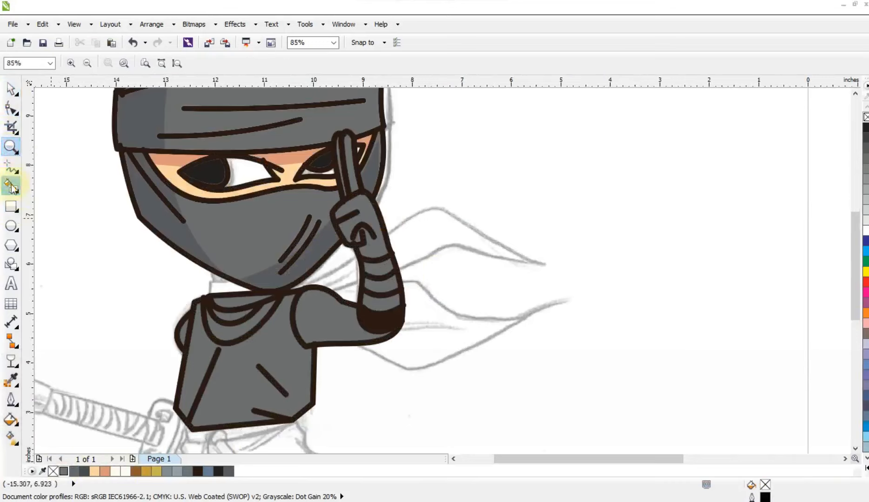
pyautogui.click(11, 166)
pyautogui.click(550, 265)
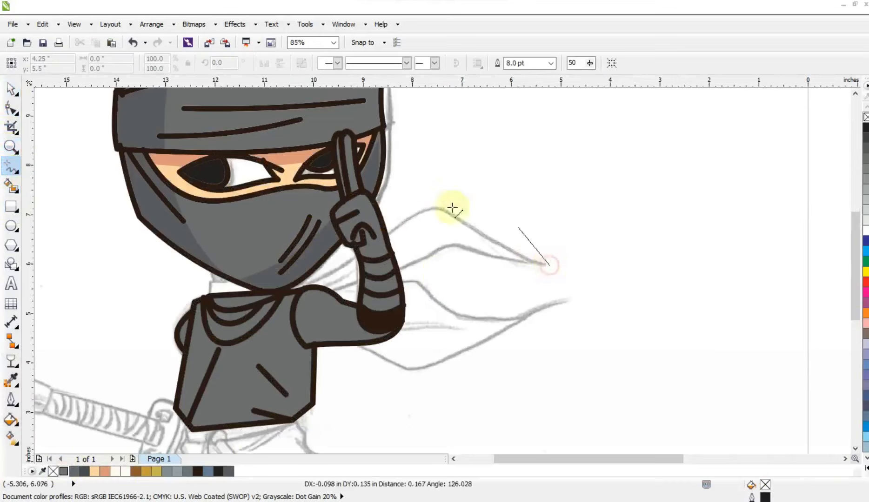
pyautogui.doubleClick(387, 235)
pyautogui.doubleClick(300, 290)
pyautogui.doubleClick(335, 293)
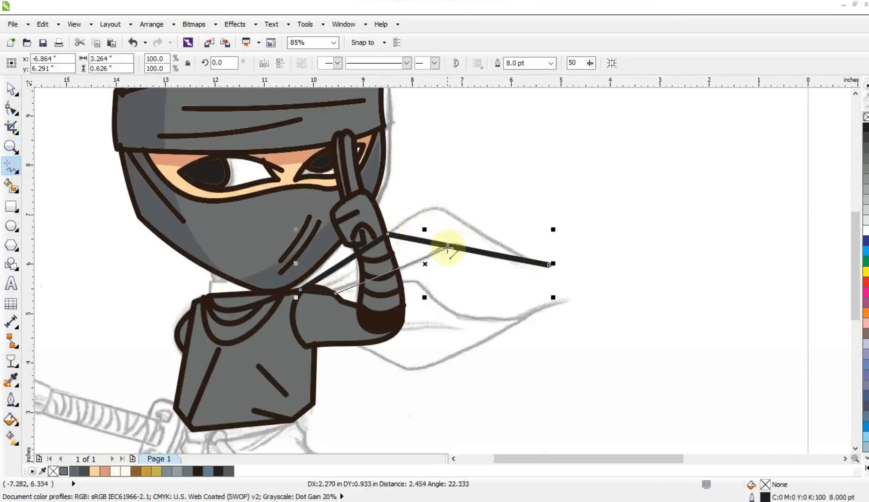
pyautogui.doubleClick(437, 251)
pyautogui.click(549, 265)
# Convert the upper scarf tail's segments to curves and bend both long edges along the sketched waves.
pyautogui.click(12, 108)
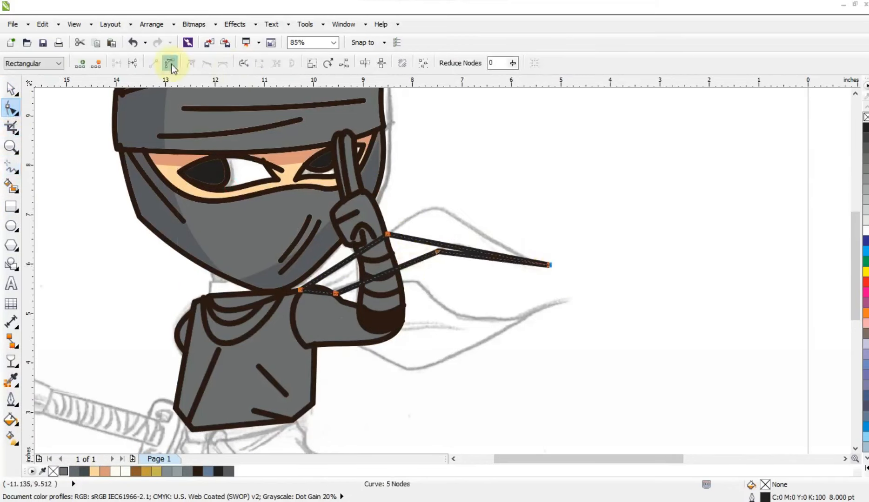
pyautogui.click(172, 65)
pyautogui.moveTo(441, 243); pyautogui.dragTo(433, 173)
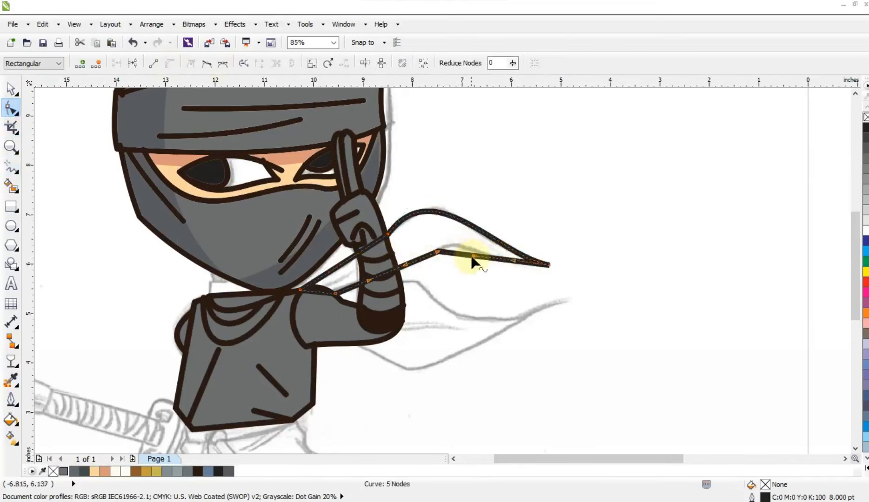
pyautogui.moveTo(473, 257); pyautogui.dragTo(458, 235)
pyautogui.moveTo(515, 260); pyautogui.dragTo(512, 268)
pyautogui.click(408, 268)
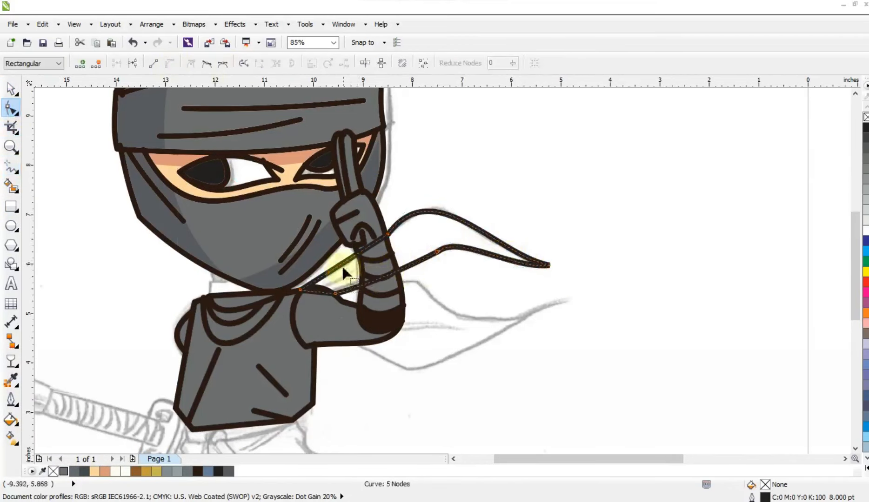
pyautogui.moveTo(344, 273); pyautogui.dragTo(346, 279)
# Draw a closed four-node 8 pt polyline for the lower scarf tail from the shoulder to its tip and back under the elbow.
pyautogui.click(11, 167)
pyautogui.click(319, 297)
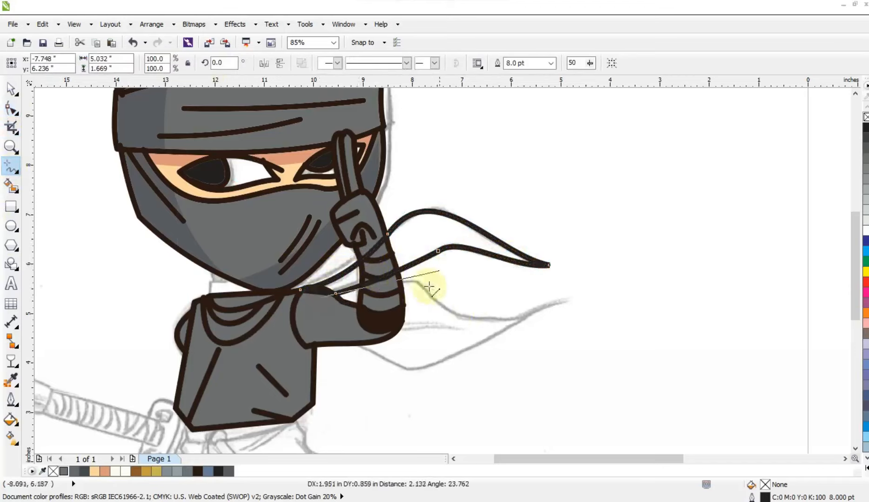
pyautogui.click(418, 282)
pyautogui.click(578, 299)
pyautogui.click(365, 344)
pyautogui.click(320, 297)
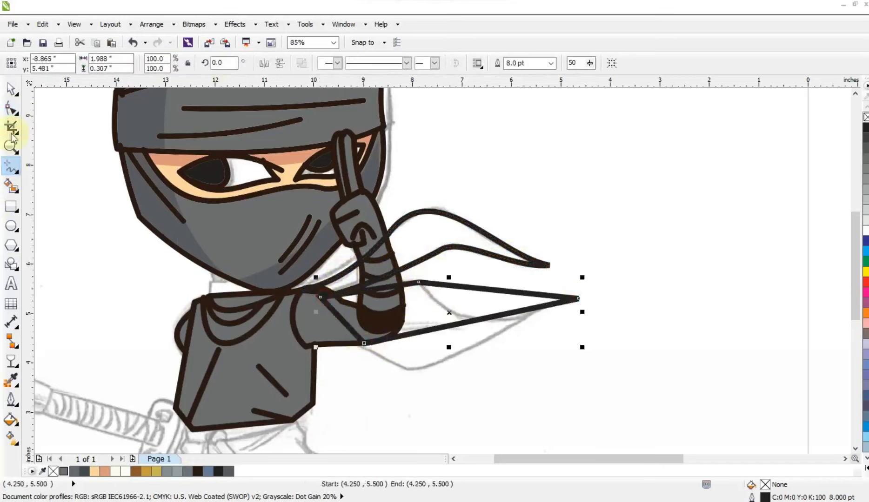
# Bend the lower scarf tail's upper and lower edges to match the sketched curves.
pyautogui.click(10, 110)
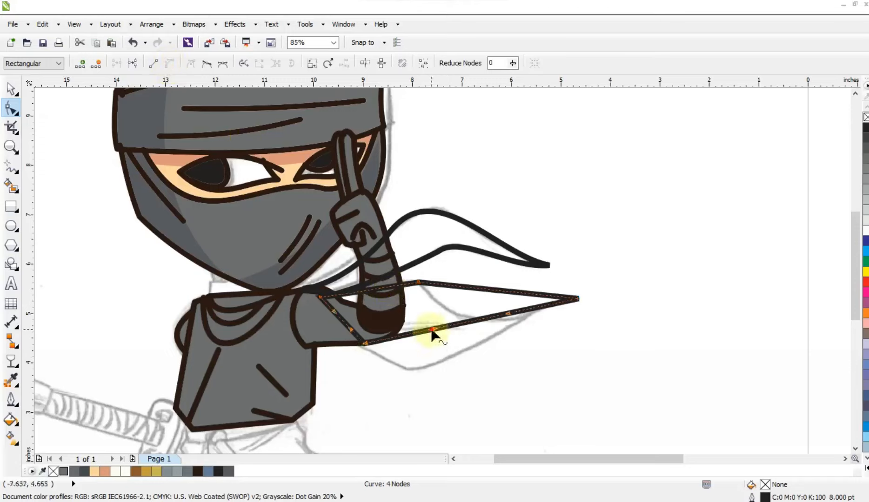
pyautogui.moveTo(432, 331); pyautogui.dragTo(491, 365)
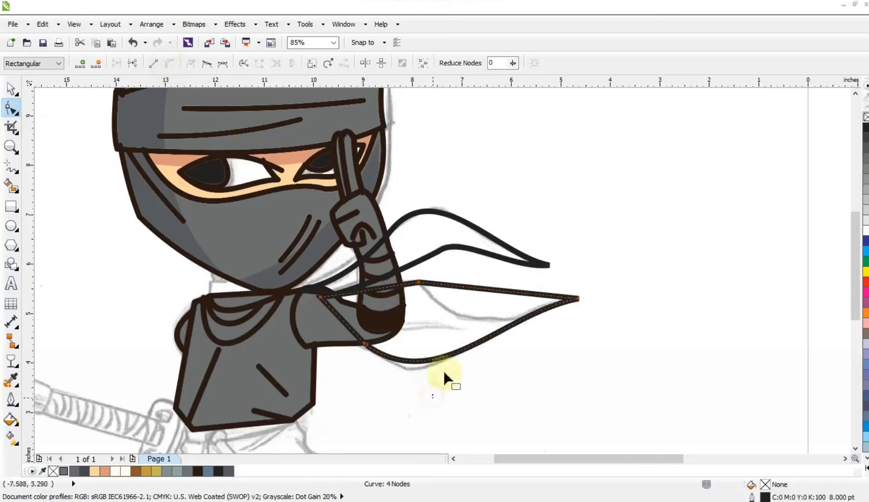
pyautogui.moveTo(476, 302); pyautogui.dragTo(470, 316)
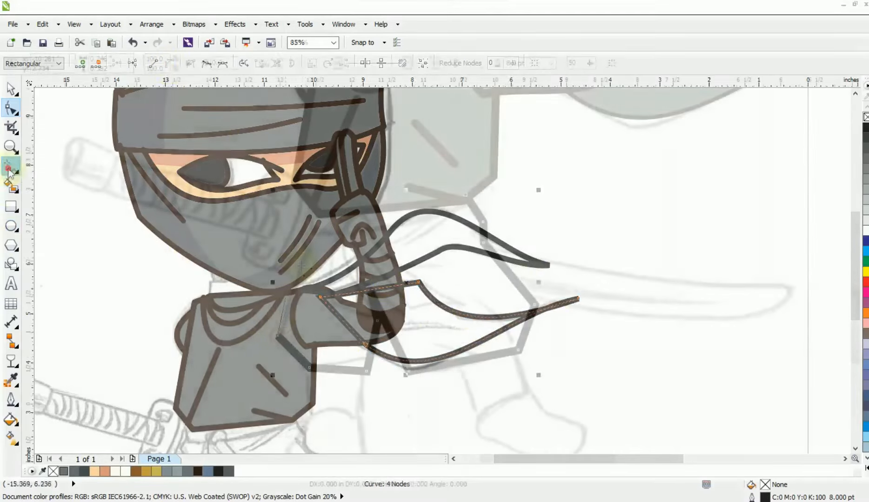
# Draw an 8 pt line closing the trousers at the waist and another for the belt's lower edge, about 2.27 by 0.37 inches.
pyautogui.click(313, 211)
pyautogui.click(313, 210)
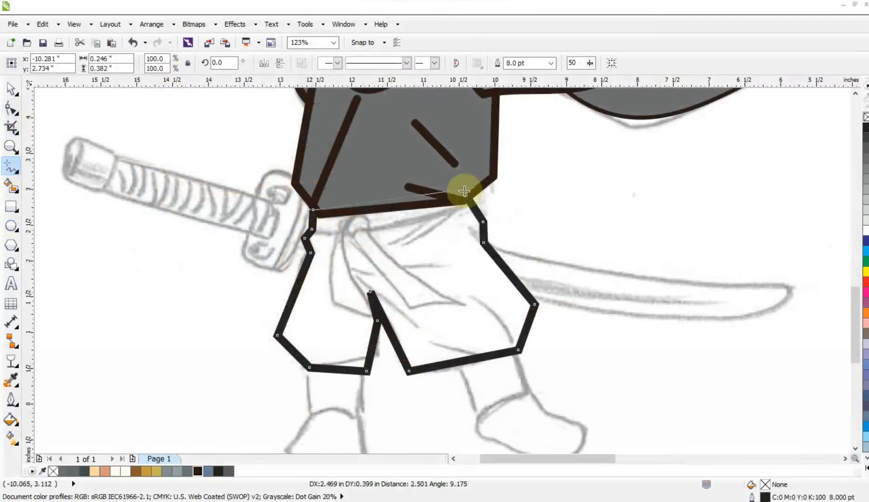
pyautogui.click(465, 195)
pyautogui.click(312, 231)
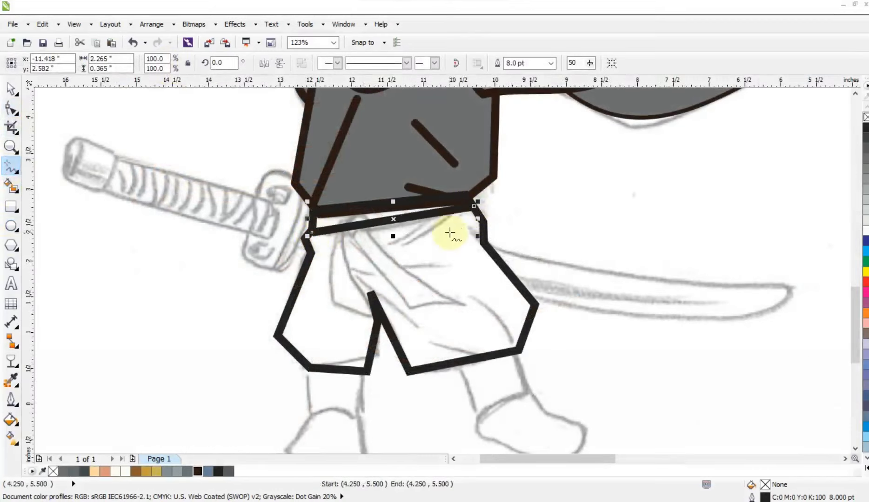
# Draw two short 8 pt creases below the belt and outline the two hanging sash tails.
pyautogui.click(404, 242)
pyautogui.click(462, 305)
pyautogui.click(412, 307)
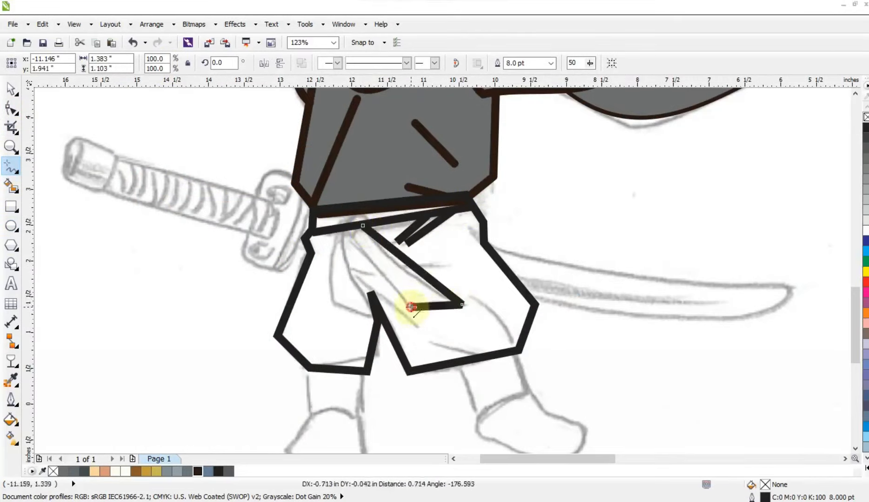
pyautogui.click(347, 228)
pyautogui.click(343, 229)
pyautogui.doubleClick(371, 317)
pyautogui.doubleClick(332, 302)
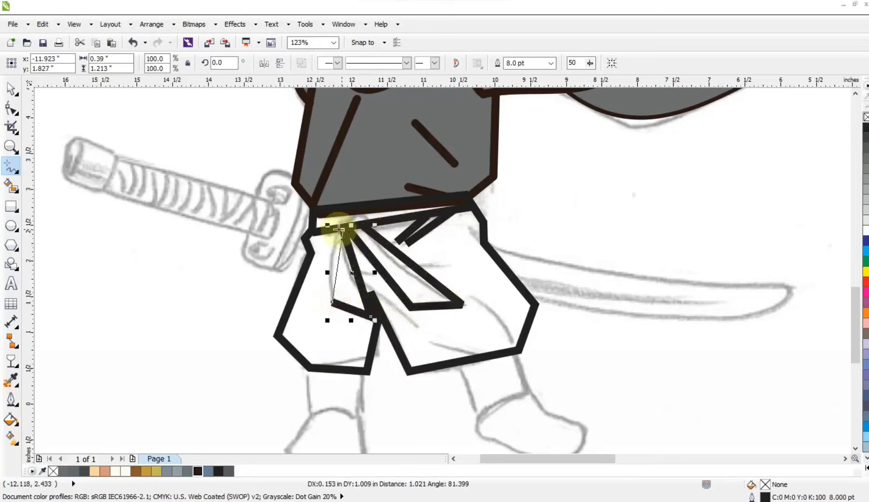
pyautogui.click(338, 229)
# Draw straight 8 pt crease lines on the trouser legs and a hem line across the far leg.
pyautogui.click(413, 323)
pyautogui.click(377, 292)
pyautogui.click(425, 338)
pyautogui.click(474, 356)
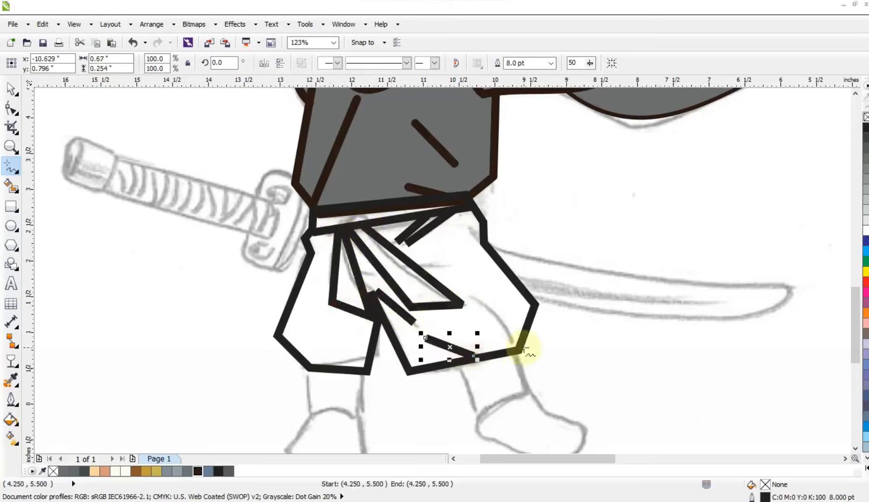
pyautogui.click(475, 296)
pyautogui.click(425, 265)
pyautogui.moveTo(372, 349)
pyautogui.mouseDown()
pyautogui.moveTo(310, 357)
pyautogui.moveTo(308, 366)
pyautogui.mouseUp()
# Bend the long edges of both sash tails to follow the sketch.
pyautogui.press('Escape')
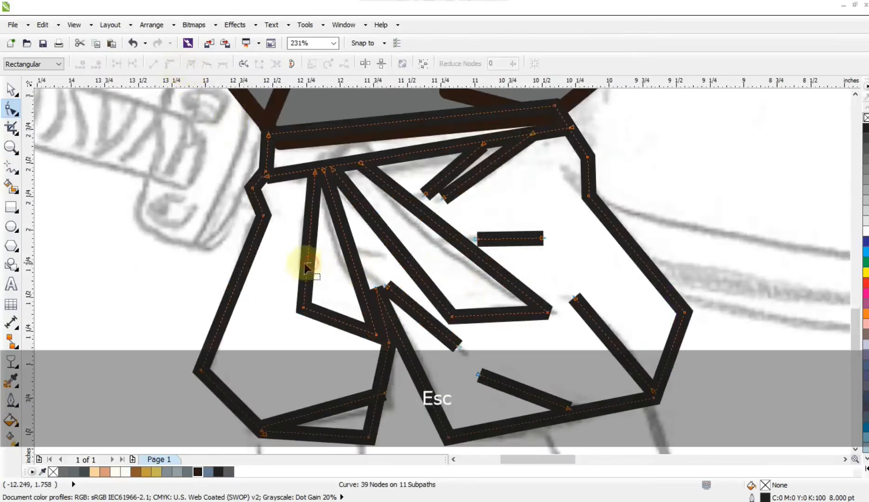
pyautogui.moveTo(305, 263); pyautogui.dragTo(296, 263)
pyautogui.moveTo(352, 259); pyautogui.dragTo(339, 259)
pyautogui.moveTo(407, 263); pyautogui.dragTo(398, 266)
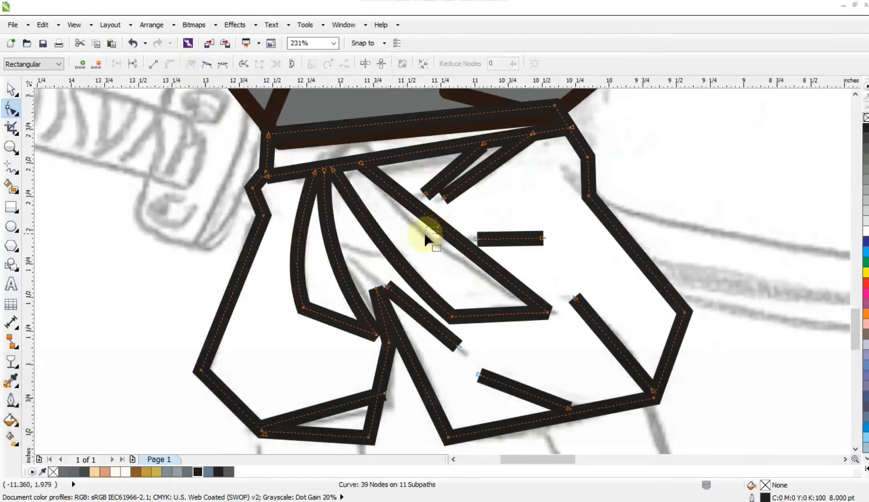
pyautogui.moveTo(427, 239); pyautogui.dragTo(425, 241)
pyautogui.click(389, 288)
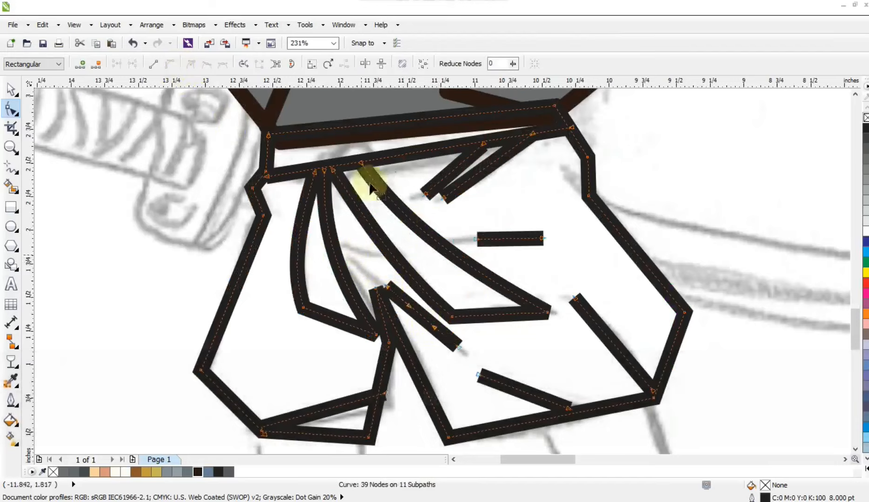
# Bend the belt's lower edge, the two creases beneath it and the near leg's lower creases into curves.
pyautogui.moveTo(397, 162); pyautogui.dragTo(398, 161)
pyautogui.moveTo(484, 174); pyautogui.dragTo(461, 170)
pyautogui.moveTo(604, 341); pyautogui.dragTo(613, 335)
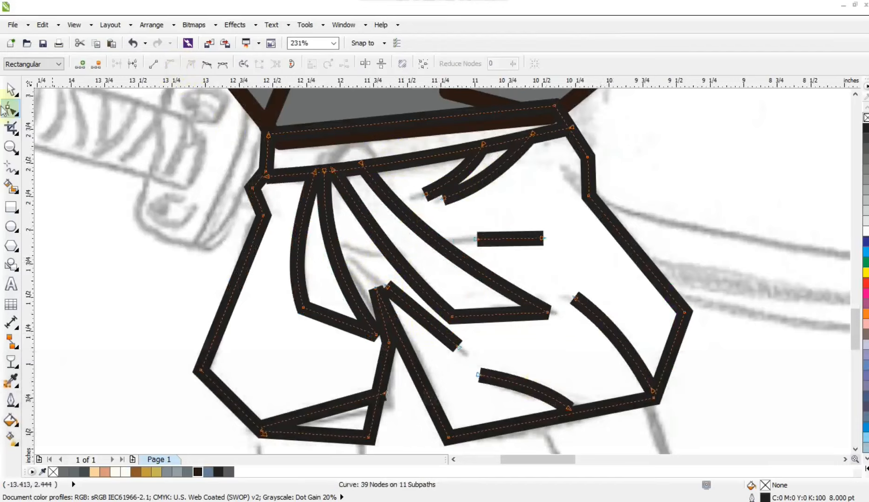
# Give the trouser and sash curves rounded corners and line caps, and convert their outline to an object.
pyautogui.press('space')
pyautogui.doubleClick(752, 497)
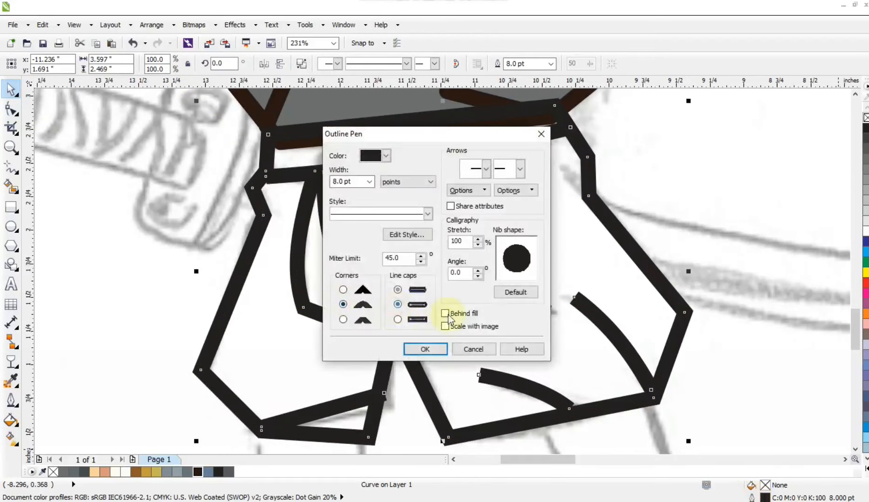
pyautogui.click(430, 346)
pyautogui.click(108, 25)
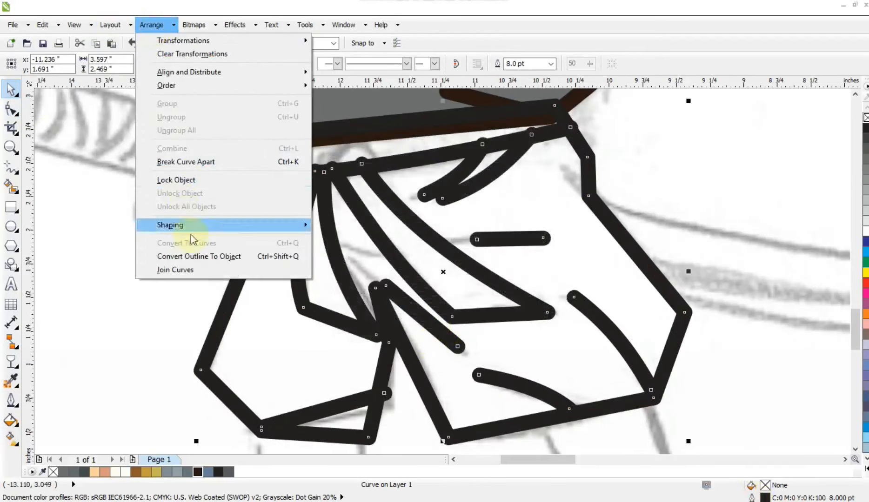
pyautogui.click(191, 251)
# Move the trouser line art off the sketch into the empty area between the figure and the page.
pyautogui.press('F3')
pyautogui.click(63, 472)
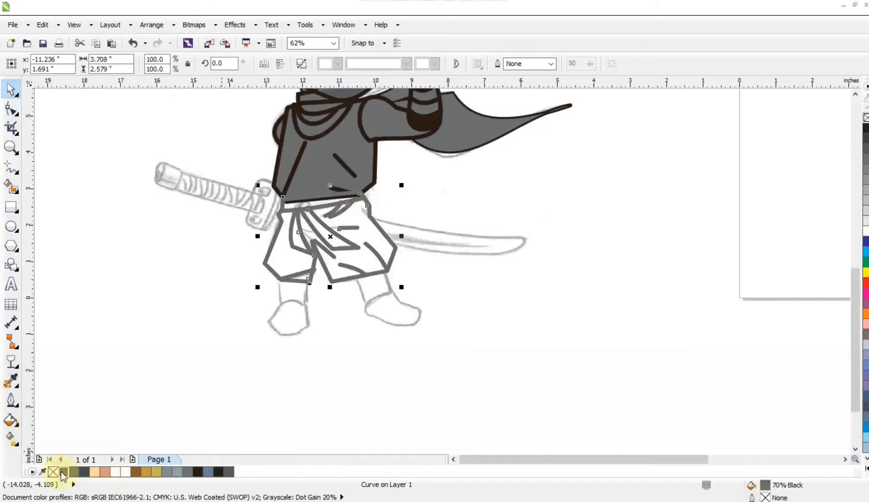
pyautogui.hotkey('ctrl', 'z')
pyautogui.moveTo(388, 242); pyautogui.dragTo(700, 242)
# Smart-fill the enclosed belt, sash and trouser-leg areas of the moved line art with blue.
pyautogui.click(6, 191)
pyautogui.click(655, 203)
pyautogui.click(654, 209)
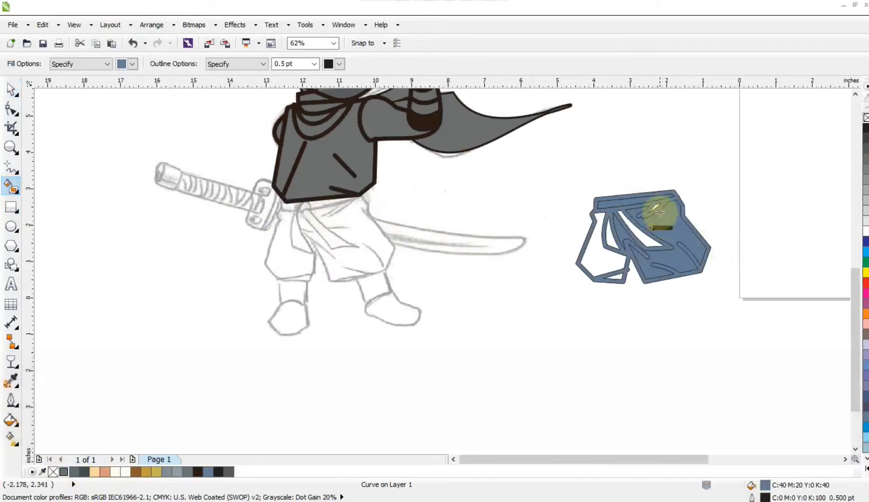
pyautogui.hotkey('ctrl', 'z')
pyautogui.click(664, 220)
pyautogui.click(634, 233)
pyautogui.click(609, 237)
pyautogui.click(596, 248)
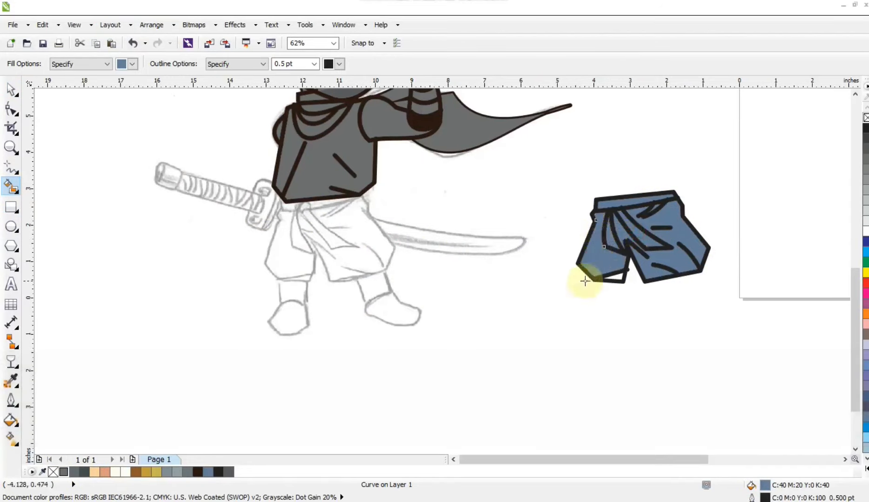
# Recolour the trouser and belt fills 70% Black and move them with their line art back onto the figure.
pyautogui.click(11, 89)
pyautogui.moveTo(768, 166); pyautogui.dragTo(549, 305)
pyautogui.keyDown('shift'); pyautogui.click(708, 246); pyautogui.keyUp('shift')
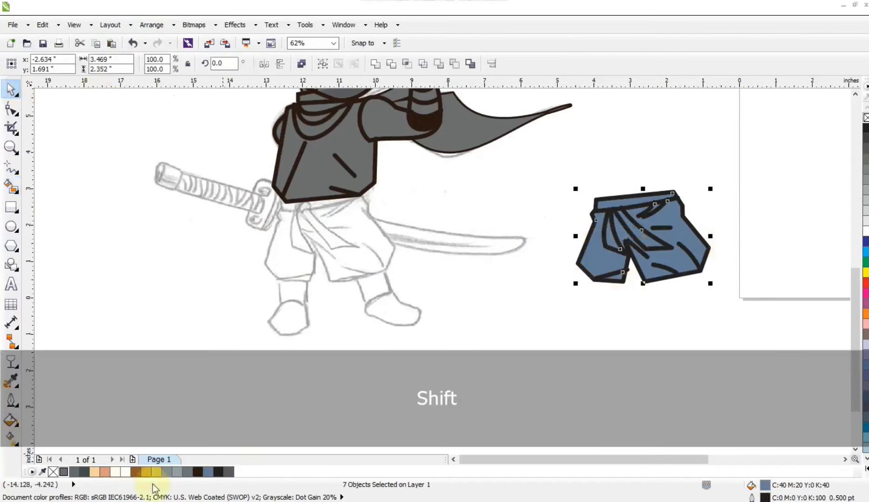
pyautogui.click(65, 472)
pyautogui.moveTo(658, 260); pyautogui.dragTo(343, 286)
pyautogui.hotkey('ctrl', 'z')
pyautogui.moveTo(638, 250); pyautogui.dragTo(332, 274)
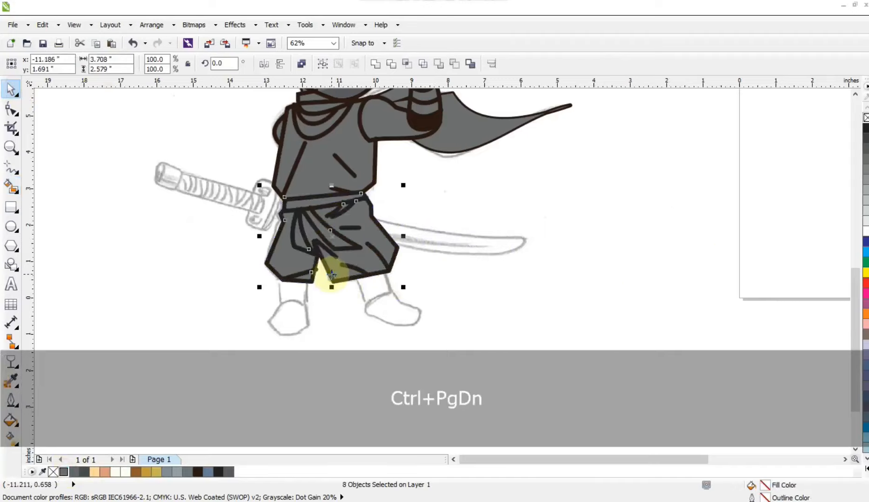
pyautogui.press('Escape')
# Recolour the trouser line art dark brown (R42 G24 B17) to match the rest of the figure.
pyautogui.scroll(-1, 332, 317)
pyautogui.click(10, 148)
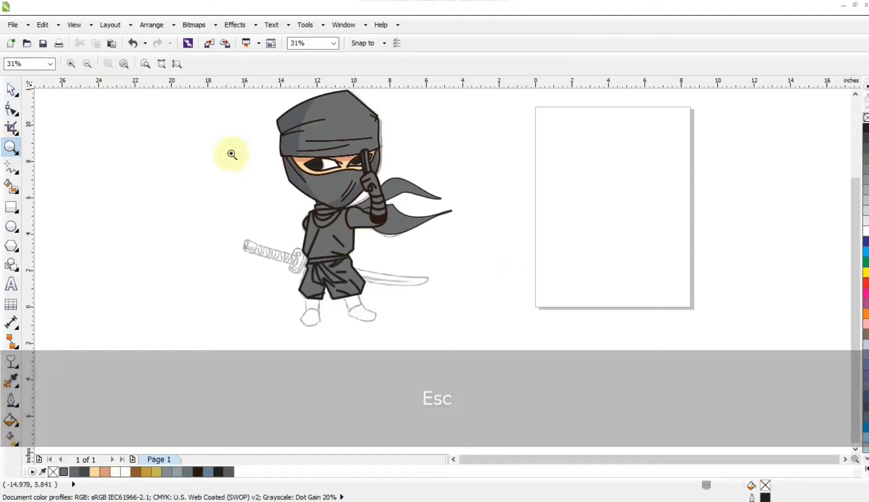
pyautogui.moveTo(230, 151); pyautogui.dragTo(495, 336)
pyautogui.click(10, 90)
pyautogui.click(447, 347)
pyautogui.click(650, 349)
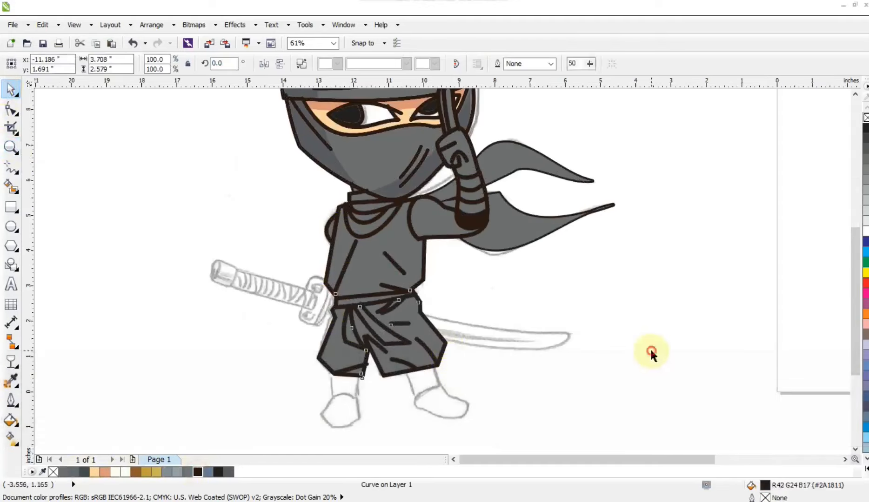
pyautogui.press('F3')
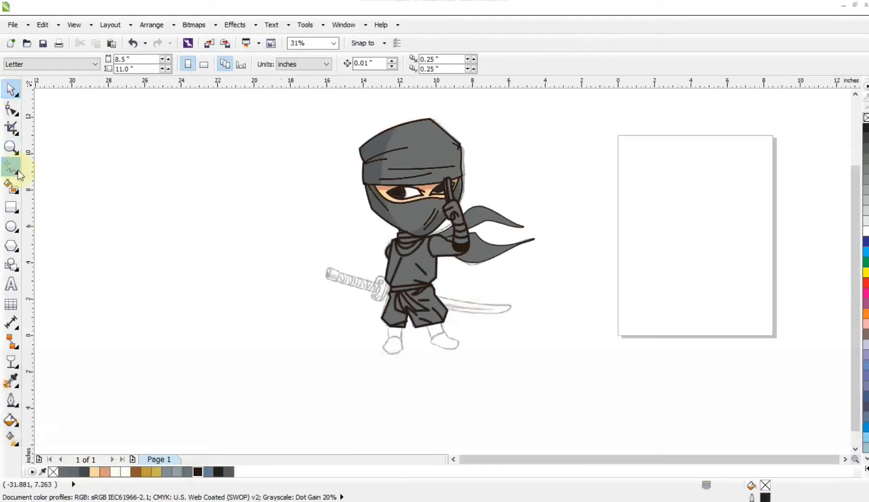
# Outline the far lower leg and foot with straight 8 pt segments and add an ankle line across them.
pyautogui.click(10, 148)
pyautogui.moveTo(291, 143); pyautogui.dragTo(584, 386)
pyautogui.click(11, 166)
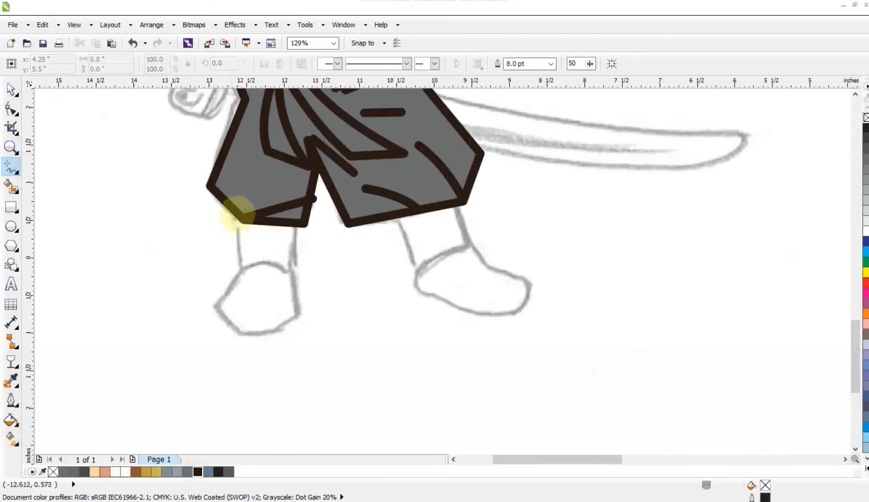
pyautogui.click(238, 212)
pyautogui.click(239, 267)
pyautogui.click(215, 309)
pyautogui.click(238, 331)
pyautogui.click(265, 331)
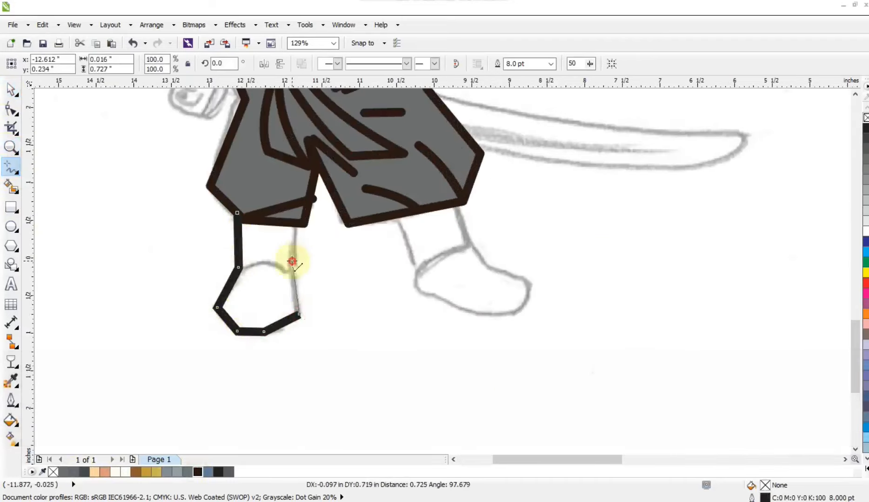
pyautogui.doubleClick(292, 260)
pyautogui.doubleClick(303, 213)
pyautogui.click(237, 213)
pyautogui.click(239, 269)
pyautogui.click(293, 269)
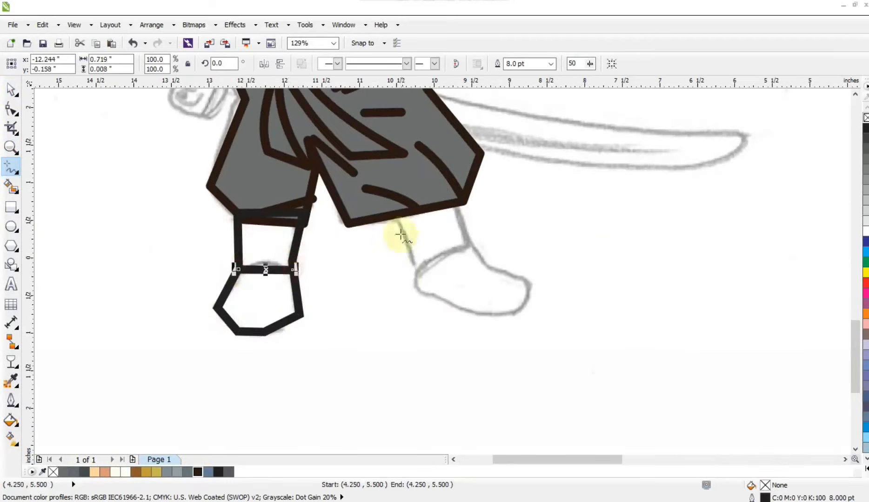
# Outline the near lower leg and foot with straight 8 pt segments and add a slanted ankle line.
pyautogui.click(414, 269)
pyautogui.click(430, 294)
pyautogui.click(509, 316)
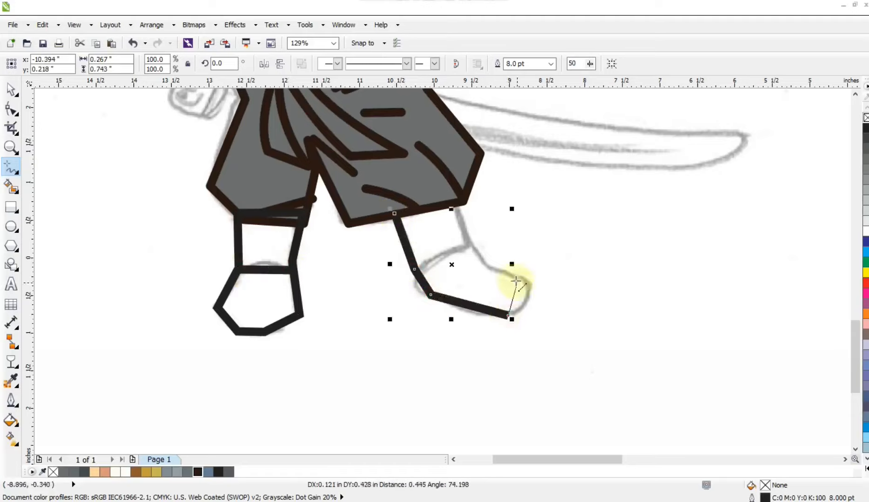
pyautogui.doubleClick(452, 205)
pyautogui.hotkey('ctrl', 'z')
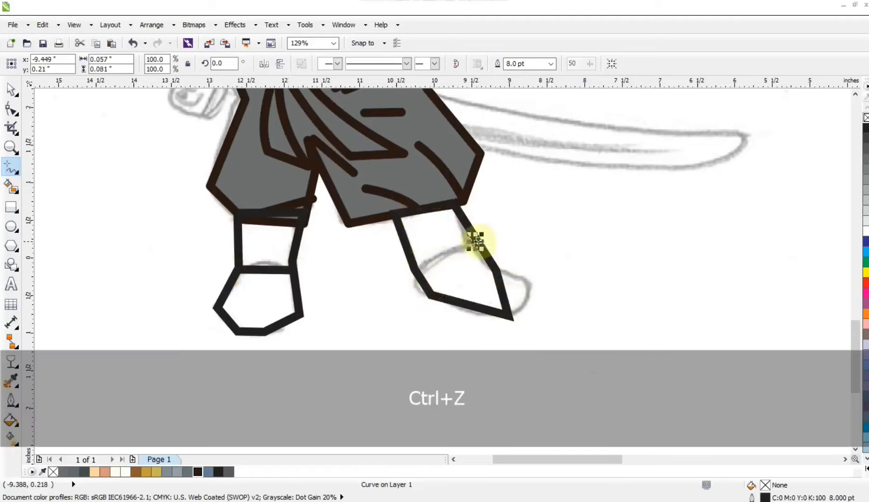
pyautogui.click(478, 241)
pyautogui.click(417, 266)
# Combine the leg and foot outlines into one curve and convert all its segments to curves.
pyautogui.press('space')
pyautogui.keyDown('shift'); pyautogui.click(404, 243); pyautogui.keyUp('shift')
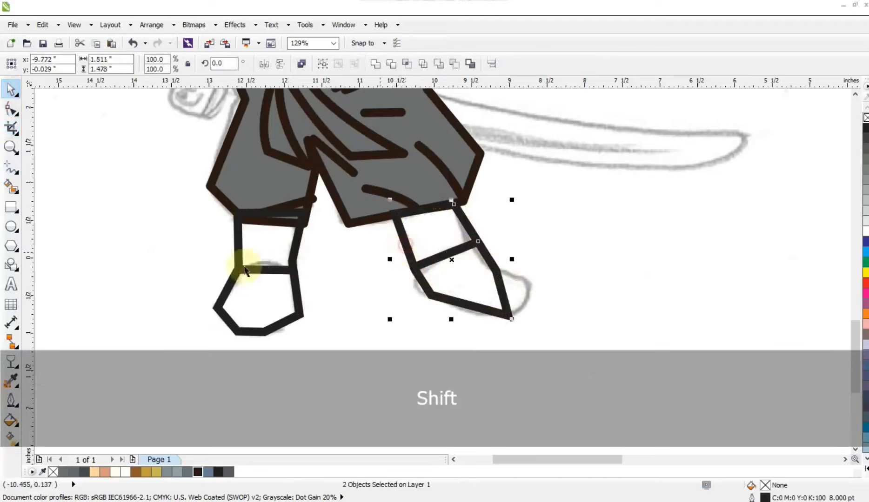
pyautogui.click(302, 64)
pyautogui.doubleClick(11, 109)
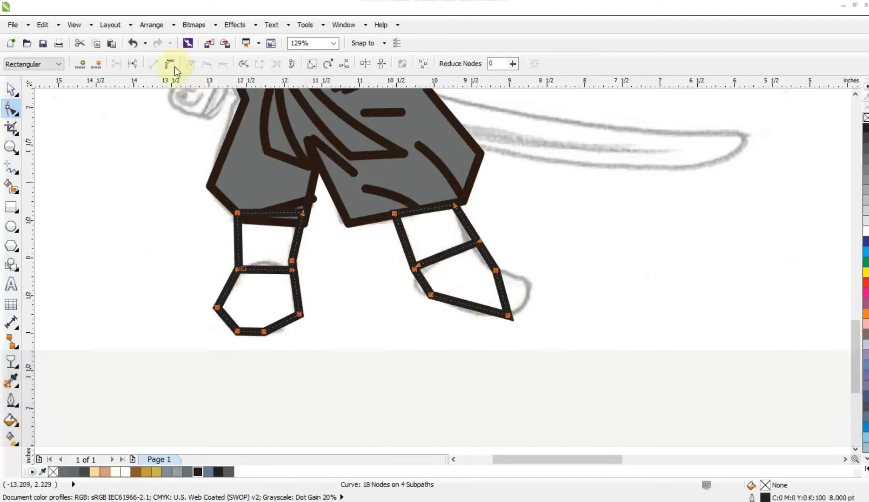
pyautogui.click(169, 64)
# Bend the far ankle line and both foot outlines to the sketch, and move the near ankle's front node onto it.
pyautogui.moveTo(266, 270); pyautogui.dragTo(265, 262)
pyautogui.moveTo(282, 321); pyautogui.dragTo(282, 327)
pyautogui.moveTo(225, 323); pyautogui.dragTo(224, 324)
pyautogui.moveTo(469, 303); pyautogui.dragTo(465, 308)
pyautogui.moveTo(423, 282); pyautogui.dragTo(418, 285)
pyautogui.moveTo(501, 285); pyautogui.dragTo(537, 274)
pyautogui.moveTo(525, 313); pyautogui.dragTo(526, 311)
pyautogui.click(479, 249)
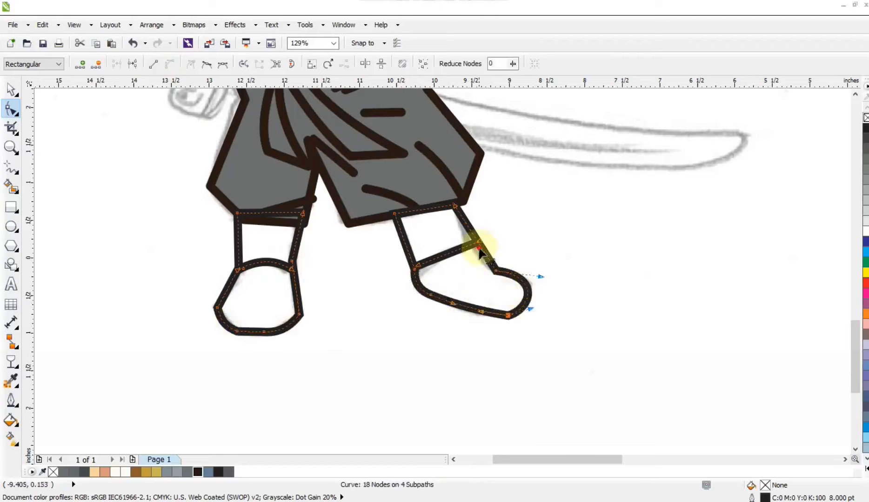
pyautogui.click(476, 255)
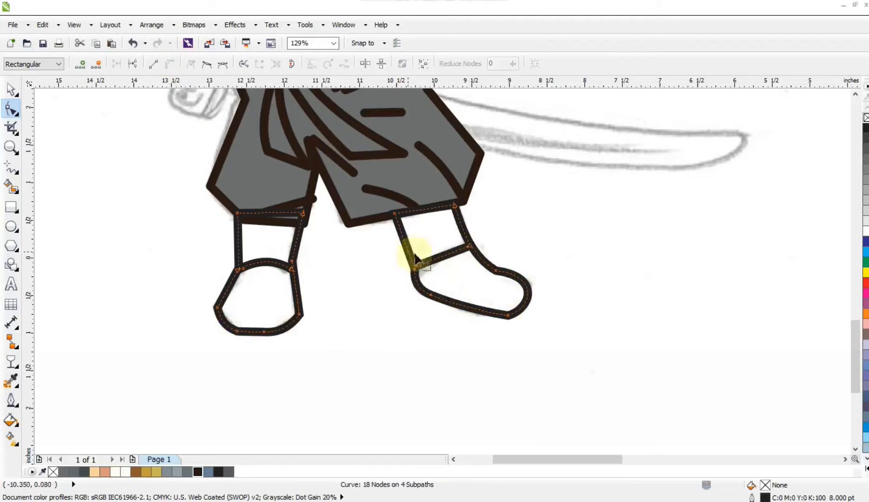
# Round the corners of the leg and foot line art and convert its outline to a dark brown (R42 G24 B17) object.
pyautogui.press('space')
pyautogui.doubleClick(748, 497)
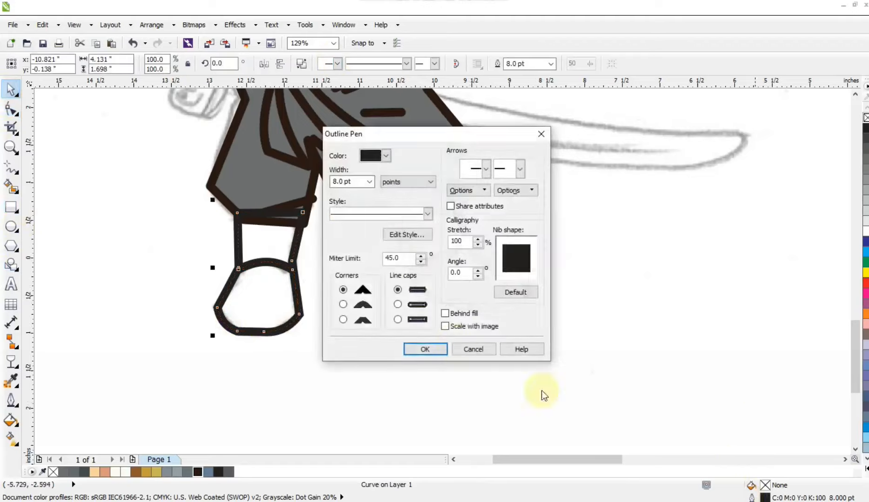
pyautogui.click(440, 349)
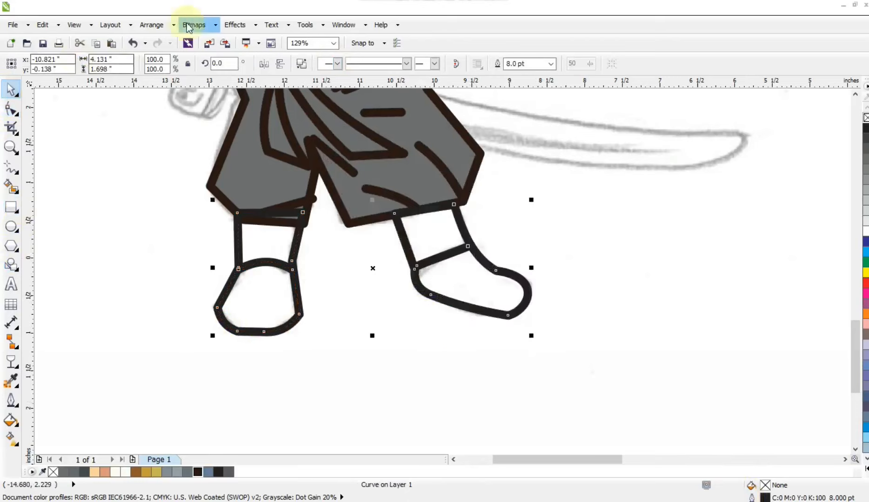
pyautogui.click(151, 25)
pyautogui.click(182, 255)
# Smart-fill both lower legs and both feet with blue.
pyautogui.click(10, 187)
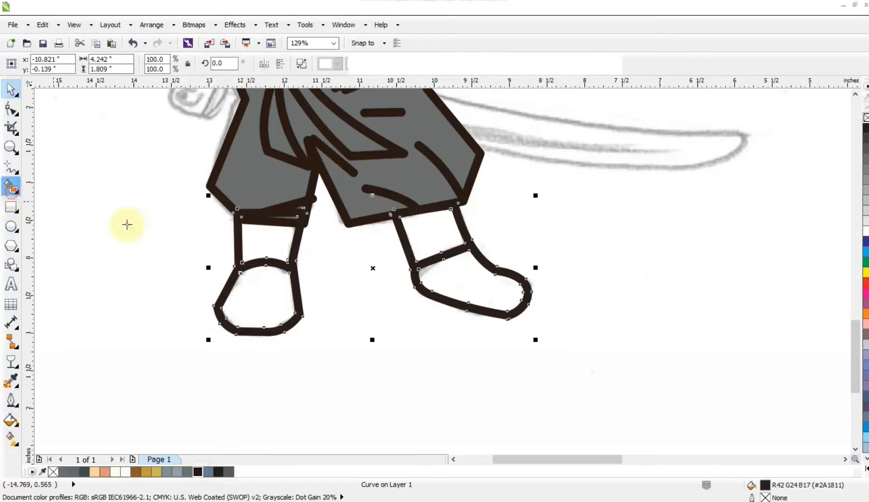
pyautogui.click(267, 243)
pyautogui.click(261, 293)
pyautogui.click(449, 287)
pyautogui.click(436, 237)
# Recolour the fills of both feet and both lower legs slate grey (R99 G106 B112).
pyautogui.click(10, 89)
pyautogui.keyDown('shift'); pyautogui.click(254, 290); pyautogui.keyUp('shift')
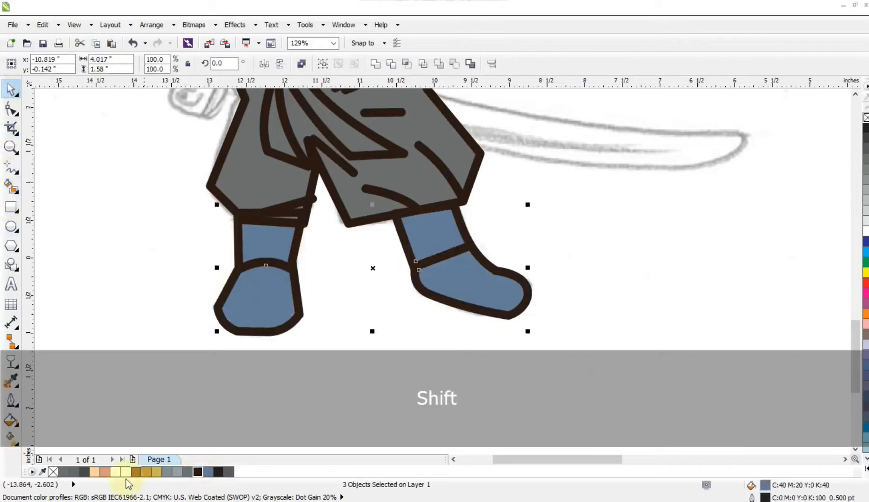
pyautogui.click(195, 473)
pyautogui.hotkey('ctrl', 'z')
pyautogui.click(73, 472)
pyautogui.click(261, 243)
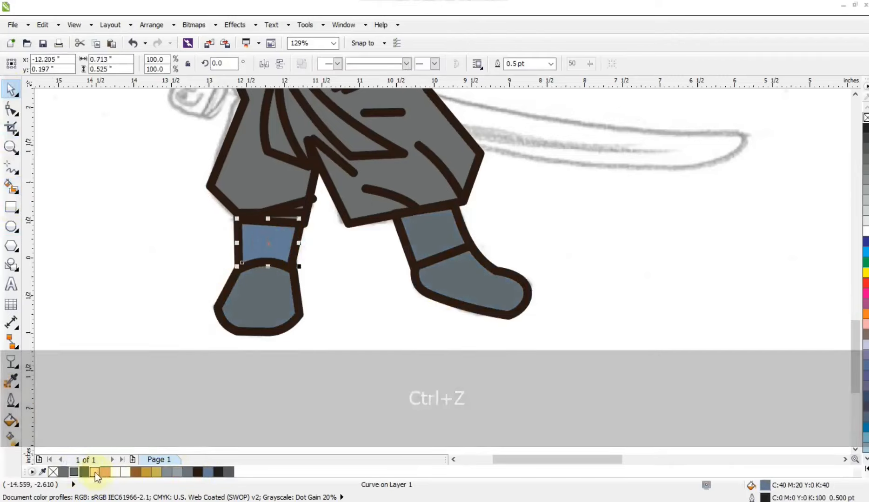
pyautogui.click(73, 472)
# Recolour both lower legs off-white and both feet the same grey as the trousers.
pyautogui.click(445, 237)
pyautogui.keyDown('shift'); pyautogui.click(253, 249); pyautogui.keyUp('shift')
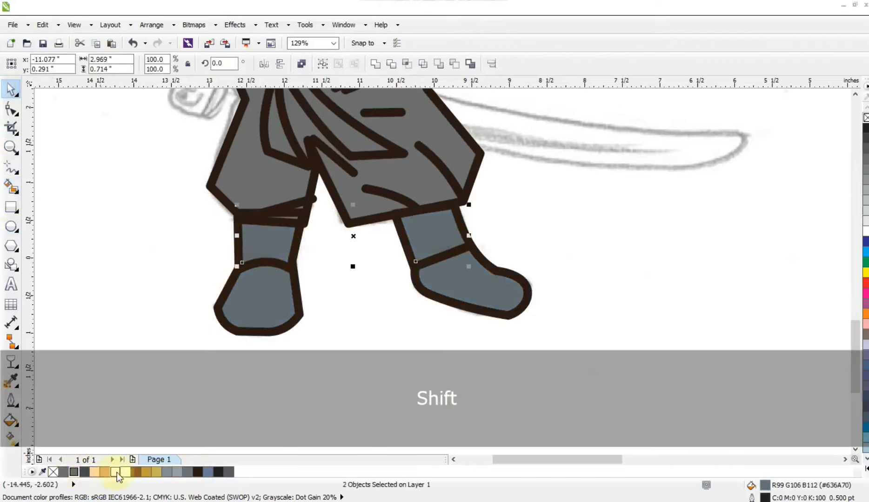
pyautogui.click(116, 472)
pyautogui.click(276, 294)
pyautogui.keyDown('shift'); pyautogui.click(456, 287); pyautogui.keyUp('shift')
pyautogui.scroll(-4, 353, 291)
pyautogui.press('Escape')
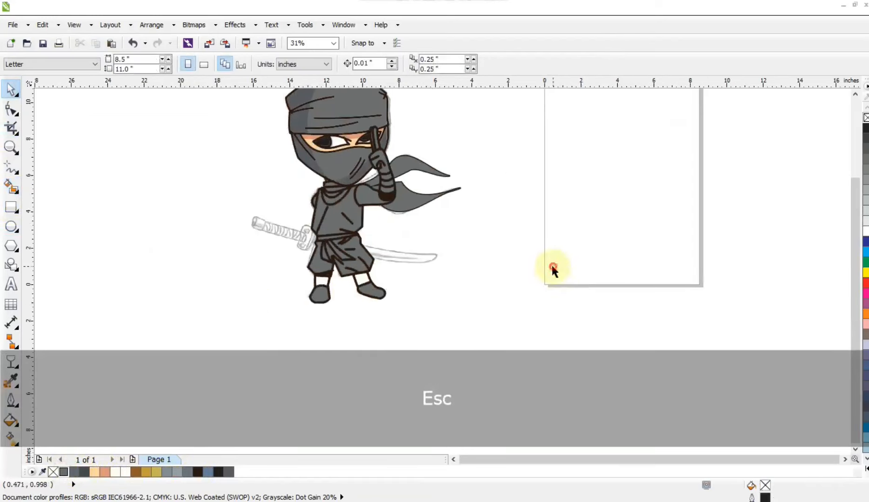
# Draw a closed three-node 8 pt outline about 4.3 inches long for the sword blade behind the trousers.
pyautogui.press('F4')
pyautogui.click(10, 148)
pyautogui.rightClick(333, 255)
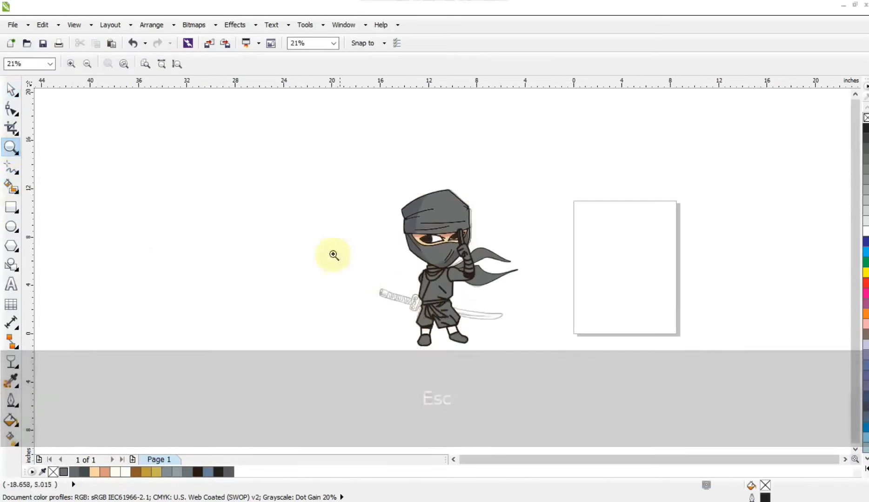
pyautogui.moveTo(333, 254); pyautogui.dragTo(625, 357)
pyautogui.moveTo(143, 194); pyautogui.dragTo(623, 386)
pyautogui.click(9, 166)
pyautogui.click(438, 253)
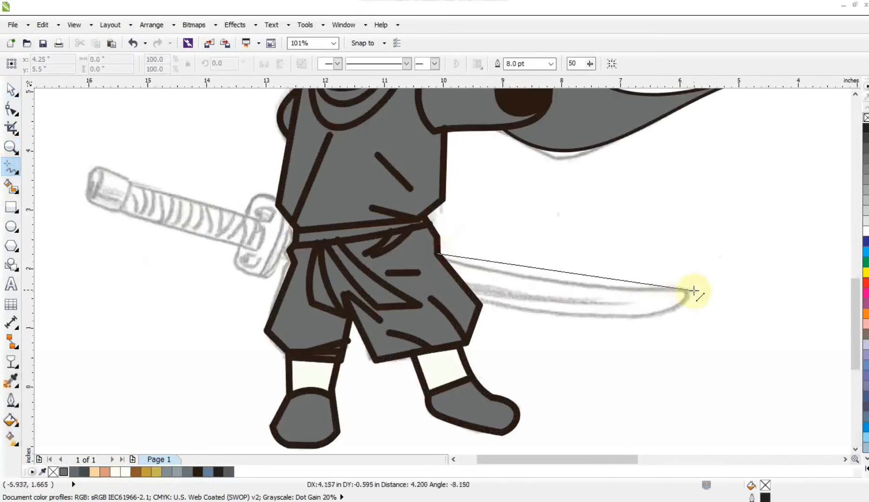
pyautogui.doubleClick(693, 291)
pyautogui.doubleClick(457, 293)
pyautogui.click(438, 253)
# Bend the blade's upper and lower edges into curves that follow the sketch.
pyautogui.click(10, 110)
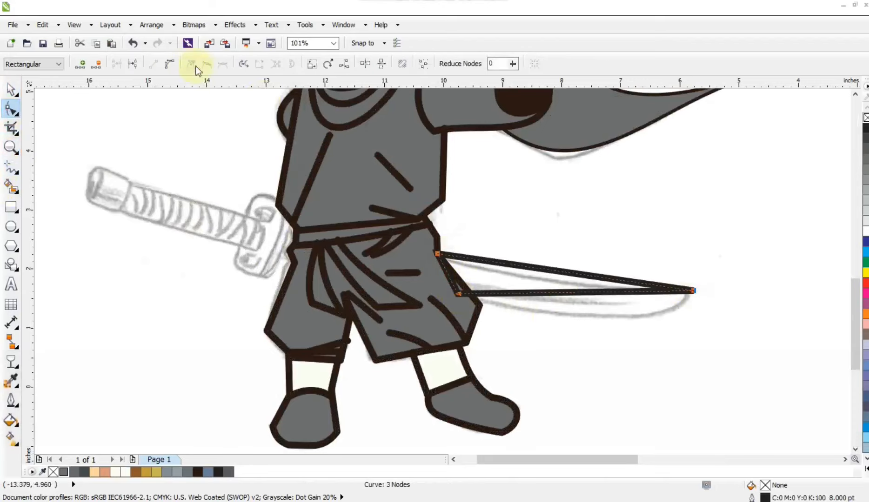
pyautogui.moveTo(602, 292); pyautogui.dragTo(628, 317)
pyautogui.moveTo(592, 279); pyautogui.dragTo(572, 285)
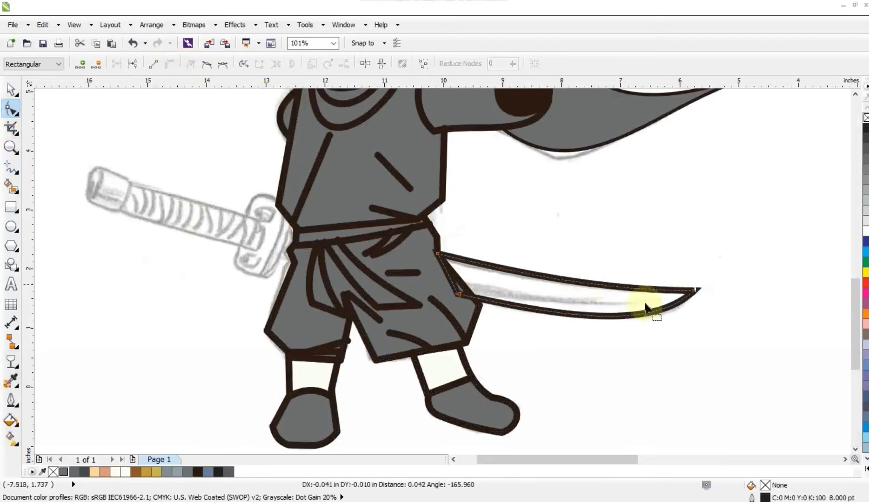
# Draw an 8 pt line inside the blade from the trousers to its tip and bend it parallel to the edges.
pyautogui.click(11, 166)
pyautogui.click(438, 271)
pyautogui.click(693, 291)
pyautogui.click(10, 109)
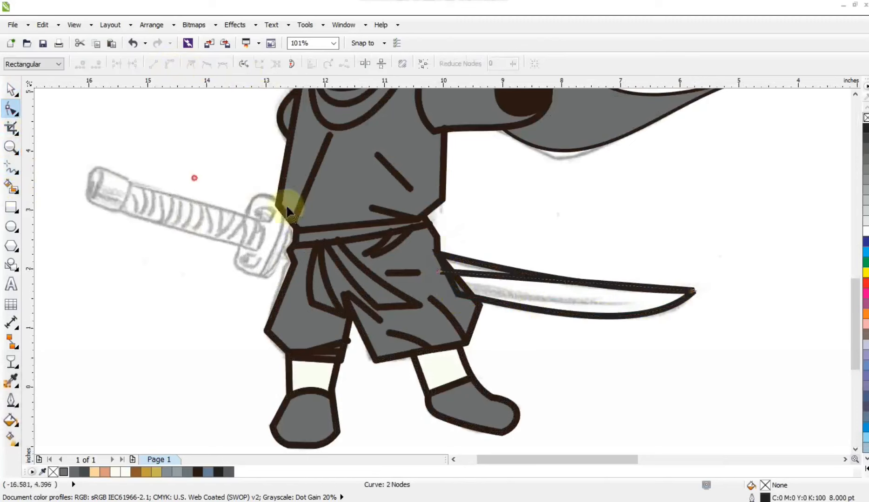
pyautogui.moveTo(588, 288); pyautogui.dragTo(592, 304)
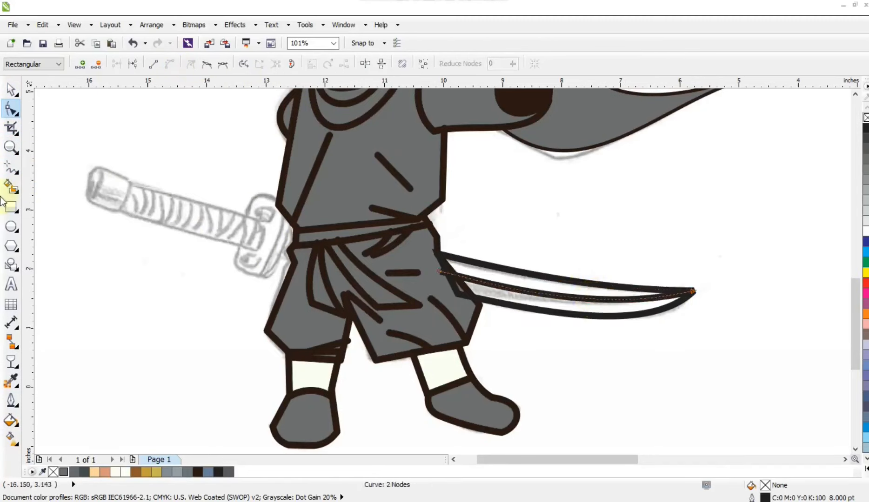
# Join the blade curves as one object with rounded outline corners and convert the outline to an object.
pyautogui.click(11, 90)
pyautogui.doubleClick(844, 497)
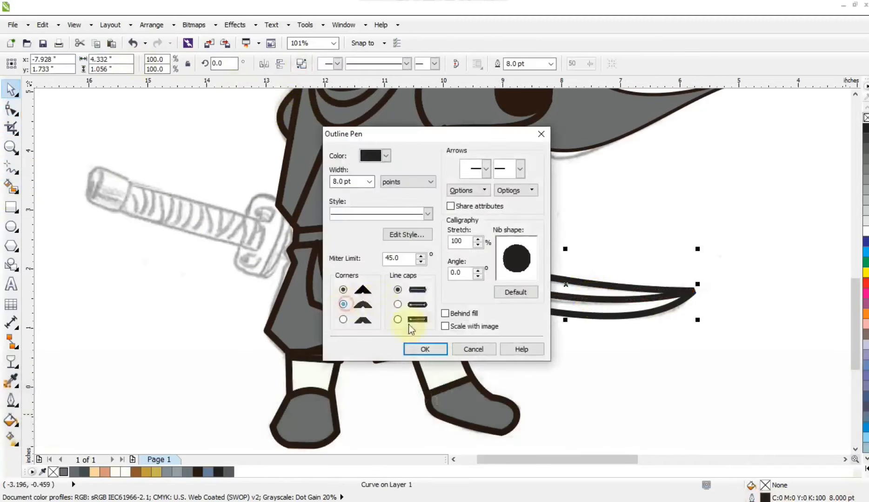
pyautogui.click(424, 348)
pyautogui.click(152, 25)
pyautogui.click(200, 253)
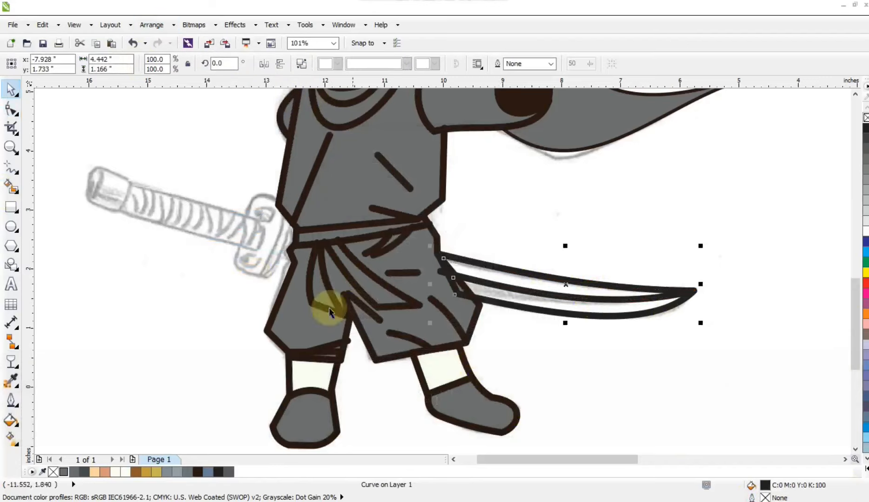
# Smart-fill the two bands of the sword blade with blue.
pyautogui.click(11, 186)
pyautogui.click(533, 290)
pyautogui.click(10, 89)
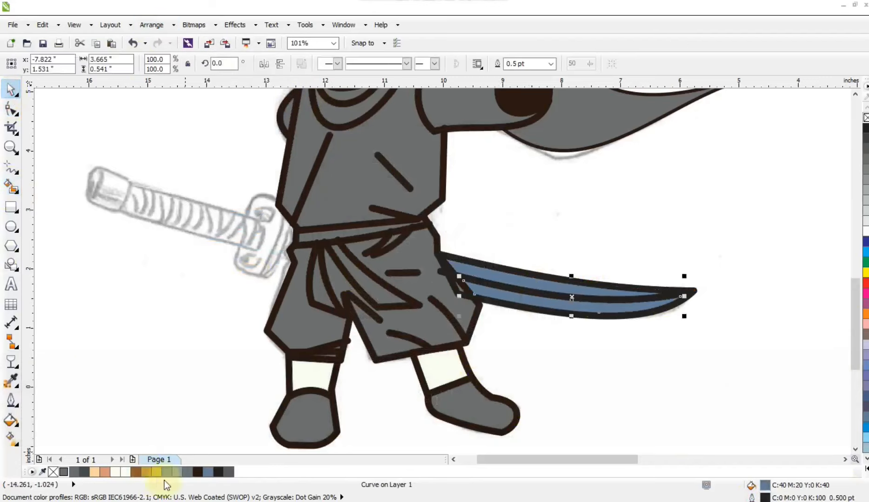
# Try dark grey, black and blue fills on the two bands of the sword blade.
pyautogui.click(228, 471)
pyautogui.click(562, 289)
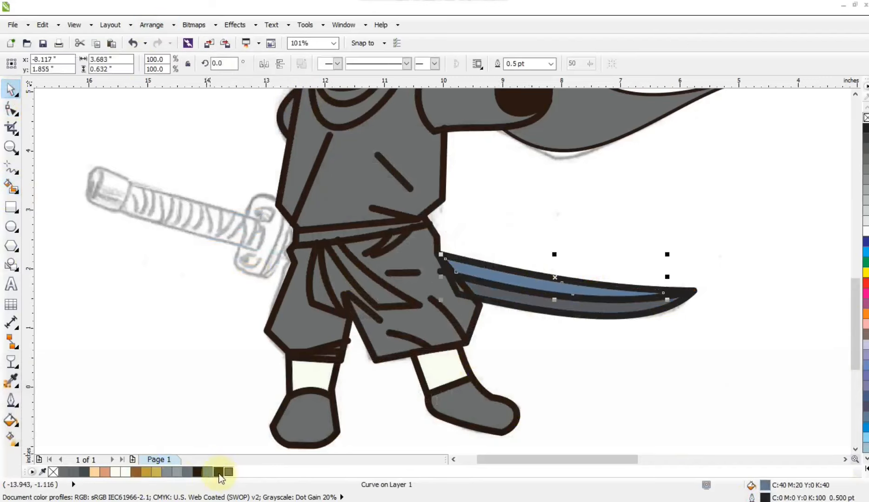
pyautogui.click(218, 472)
pyautogui.click(596, 314)
pyautogui.click(207, 472)
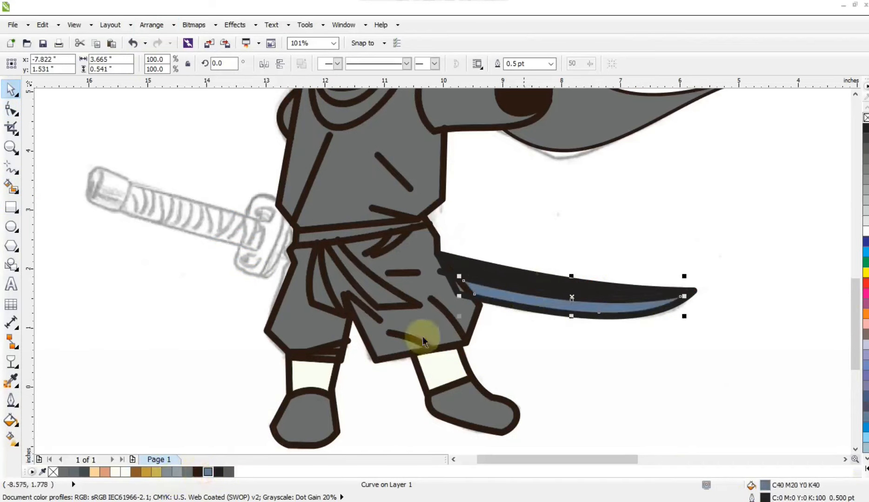
# Fill the blade's lower band with light blue-grey and its upper band with darker grey #6A7377.
pyautogui.click(176, 472)
pyautogui.click(557, 289)
pyautogui.click(187, 472)
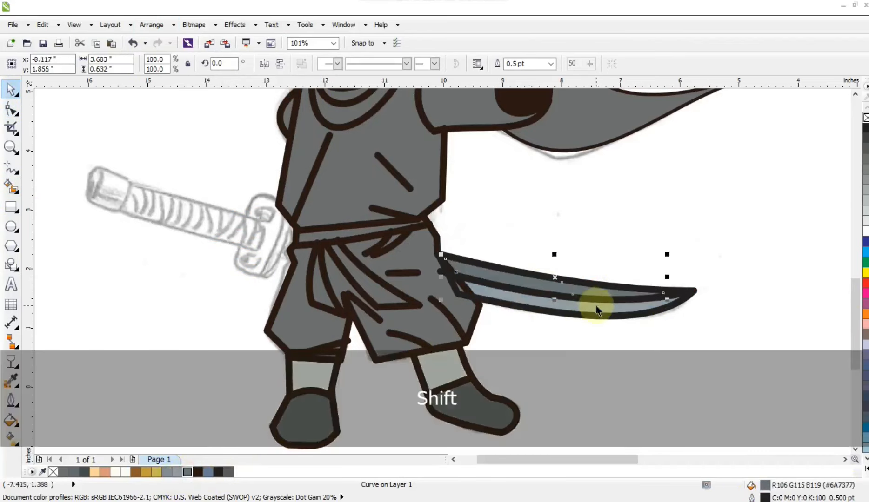
# Remove the outlines from the blade pieces and send the blade behind the trousers.
pyautogui.keyDown('shift'); pyautogui.click(597, 307); pyautogui.keyUp('shift')
pyautogui.rightClick(864, 119)
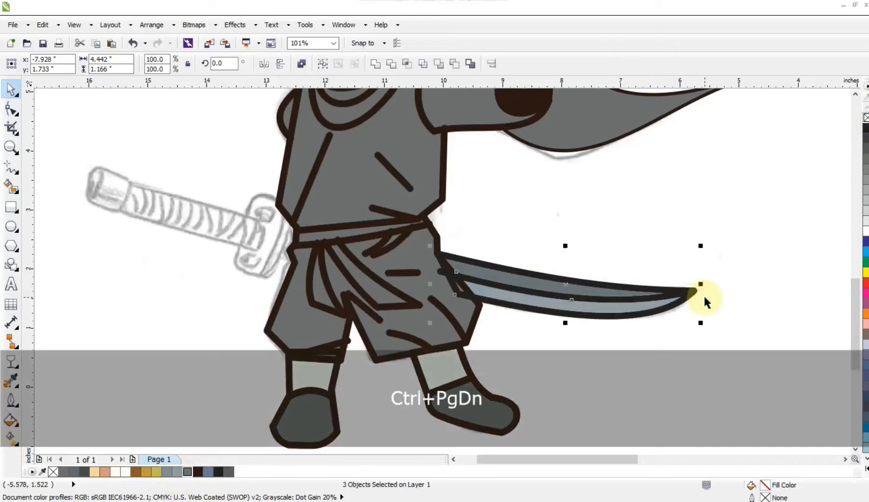
pyautogui.hotkey('ctrl', 'pageup')
pyautogui.press('Escape')
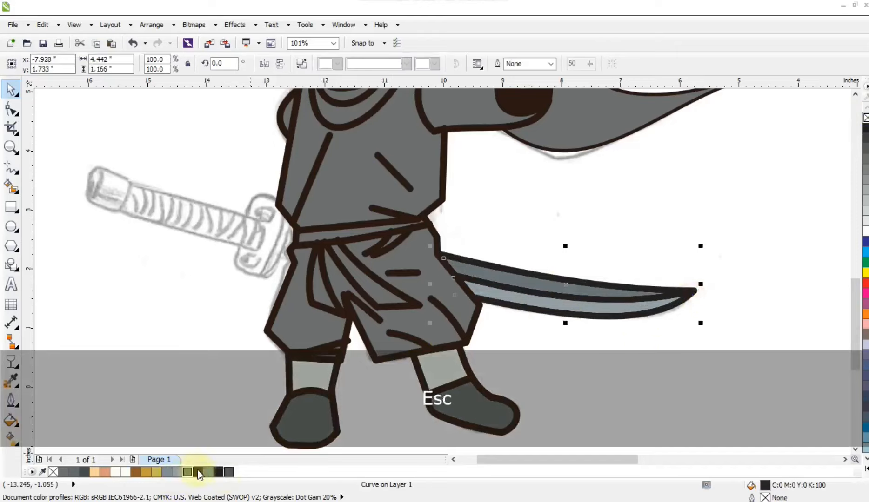
# Move the sketch bitmap off the artwork so it sits beside the coloured ninja.
pyautogui.press('F3')
pyautogui.moveTo(403, 213); pyautogui.dragTo(653, 333)
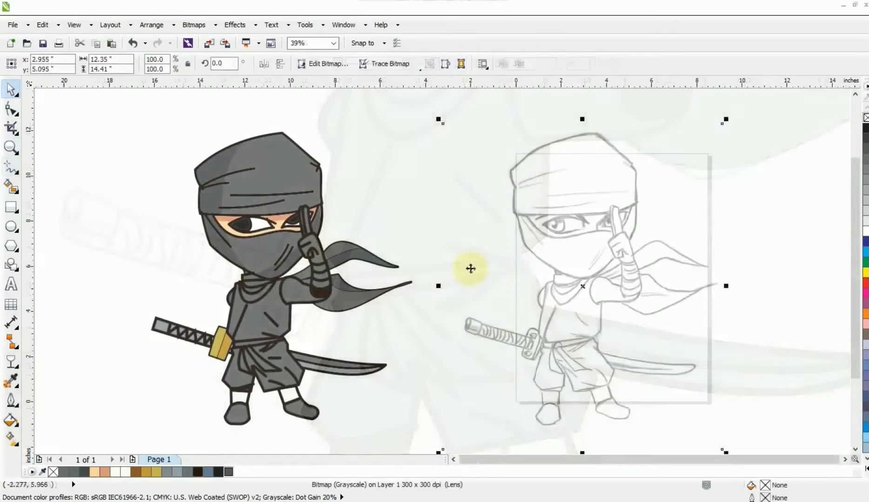
pyautogui.click(409, 167)
pyautogui.press('F3')
pyautogui.press('Escape')
# Draw a gold (#C7B554) background square about 21.3 inches wide and send it to the back.
pyautogui.press('F6')
pyautogui.moveTo(133, 150); pyautogui.dragTo(366, 382)
pyautogui.click(155, 472)
pyautogui.hotkey('shift', 'pagedown')
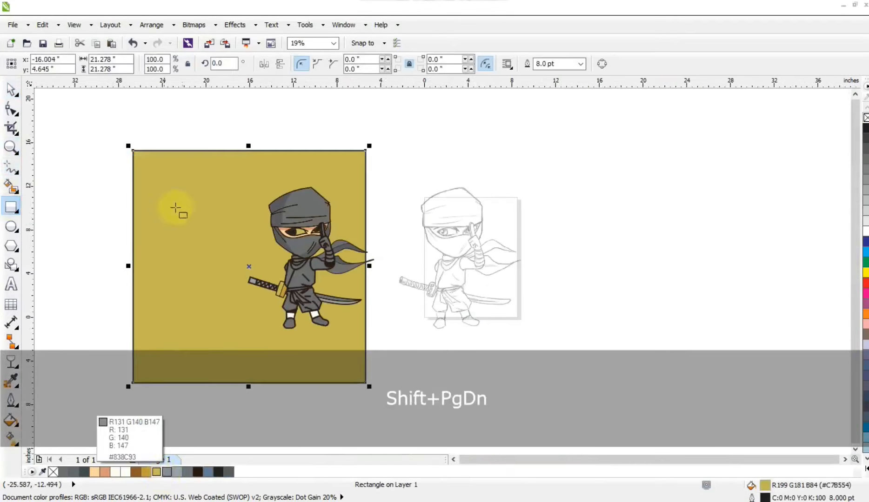
# Shift the background square sideways so it fully covers the area behind the ninja, and move the sketch farther away.
pyautogui.press('space')
pyautogui.moveTo(192, 300); pyautogui.dragTo(208, 300)
pyautogui.moveTo(458, 303); pyautogui.dragTo(516, 304)
pyautogui.click(362, 334)
pyautogui.hotkey('shift', 'F2')
pyautogui.press('Escape')
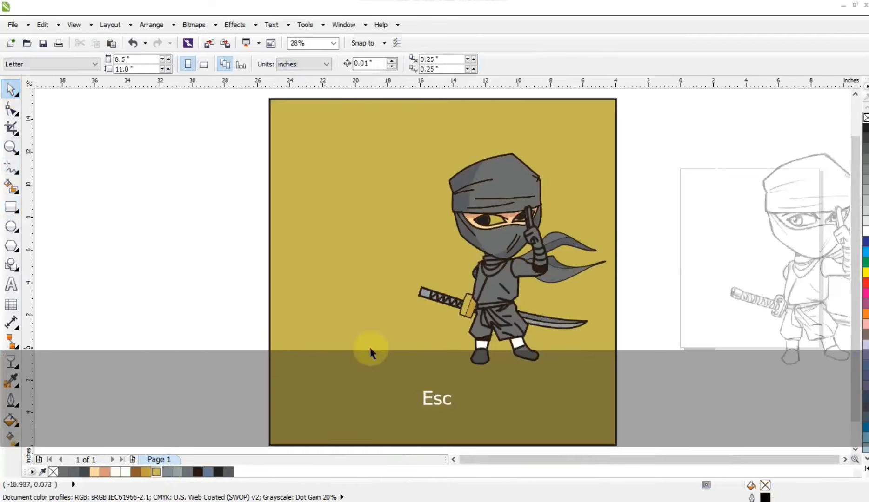
# Try black, dark brown, off-white and 30% black fills on the background square.
pyautogui.click(371, 353)
pyautogui.click(217, 473)
pyautogui.click(198, 472)
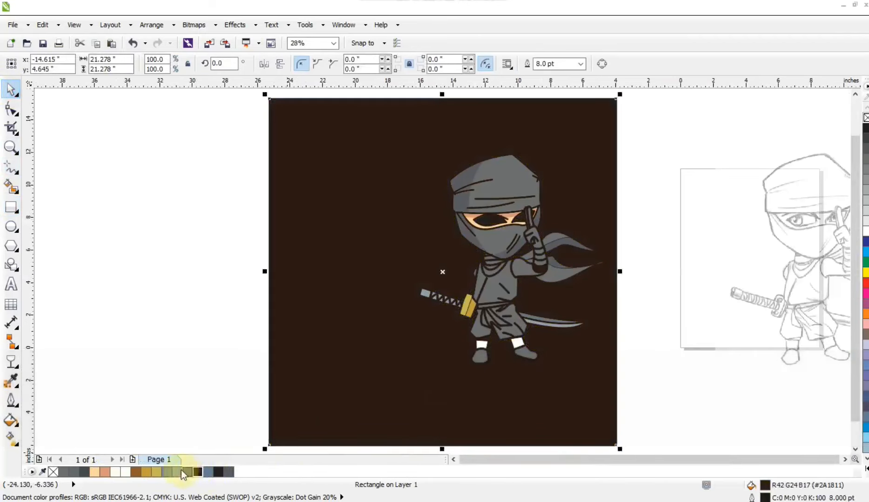
pyautogui.click(124, 473)
pyautogui.click(865, 200)
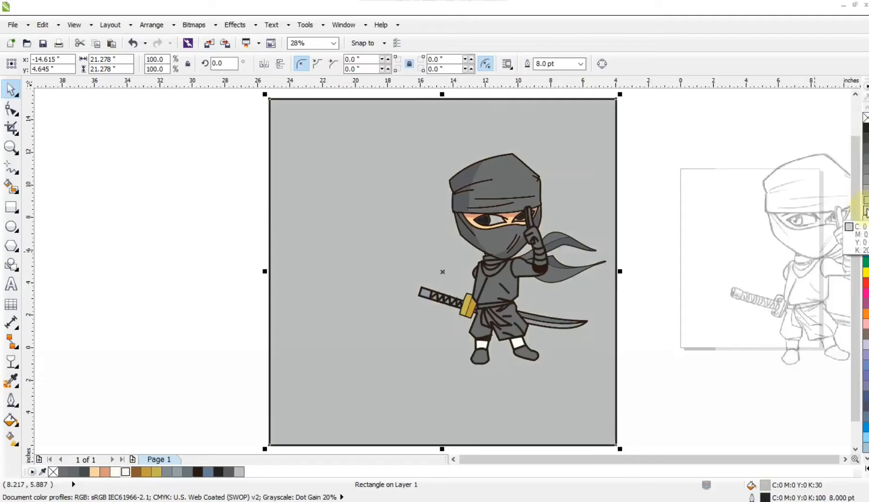
# Apply a grey-to-white radial fountain fill to the background square, centred behind the ninja and spreading towards the corners.
pyautogui.press('g')
pyautogui.moveTo(398, 195); pyautogui.dragTo(405, 312)
pyautogui.click(55, 64)
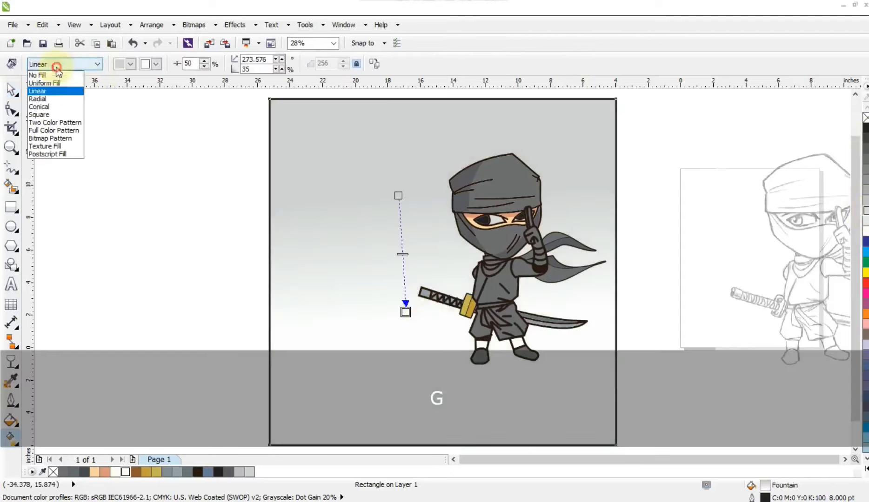
pyautogui.click(54, 100)
pyautogui.moveTo(453, 341); pyautogui.dragTo(475, 393)
pyautogui.moveTo(442, 272); pyautogui.dragTo(439, 317)
pyautogui.moveTo(476, 393); pyautogui.dragTo(553, 433)
# Move the ninja to the middle of the background square.
pyautogui.click(11, 90)
pyautogui.moveTo(493, 305); pyautogui.dragTo(428, 295)
pyautogui.hotkey('ctrl', 'z')
pyautogui.click(141, 280)
# Draw a black ellipse about 8.05 by 1.9 inches without an outline and place it under the ninja's feet.
pyautogui.click(11, 227)
pyautogui.moveTo(374, 321); pyautogui.dragTo(514, 361)
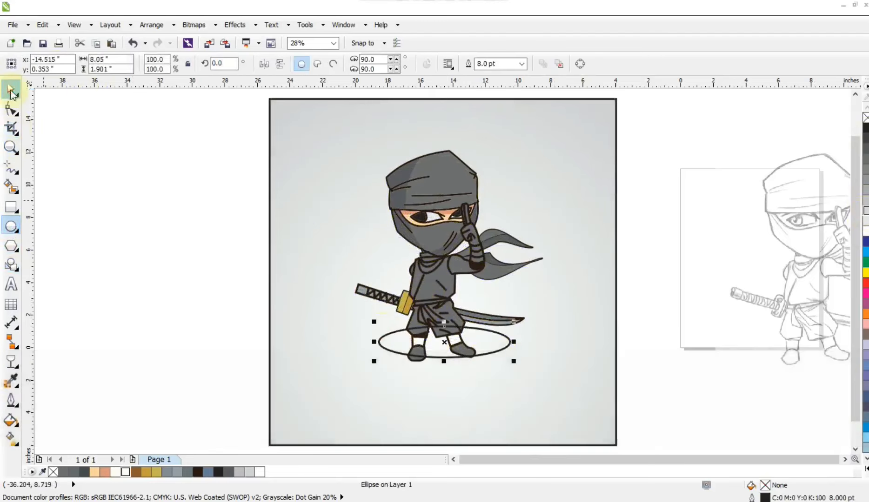
pyautogui.click(218, 473)
pyautogui.rightClick(865, 118)
pyautogui.moveTo(451, 364); pyautogui.dragTo(451, 373)
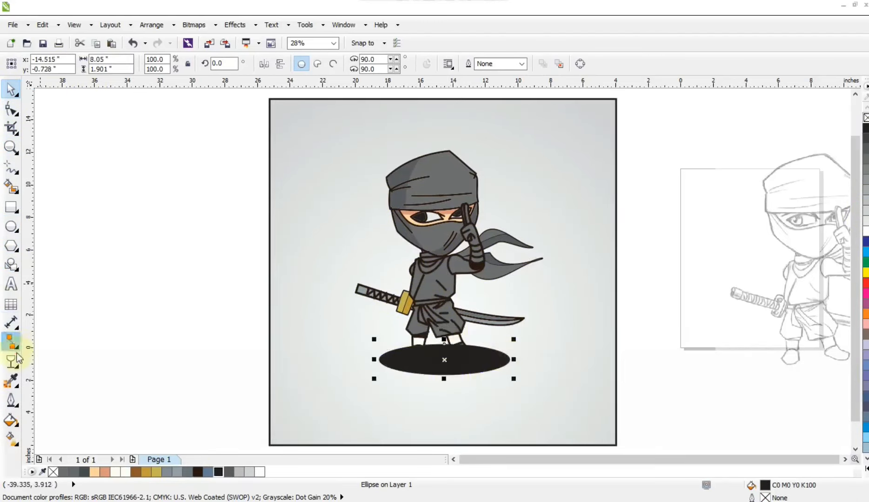
# Give the black ellipse a uniform transparency of 87.
pyautogui.click(11, 361)
pyautogui.click(58, 64)
pyautogui.click(51, 83)
pyautogui.moveTo(196, 64); pyautogui.dragTo(206, 64)
pyautogui.click(11, 89)
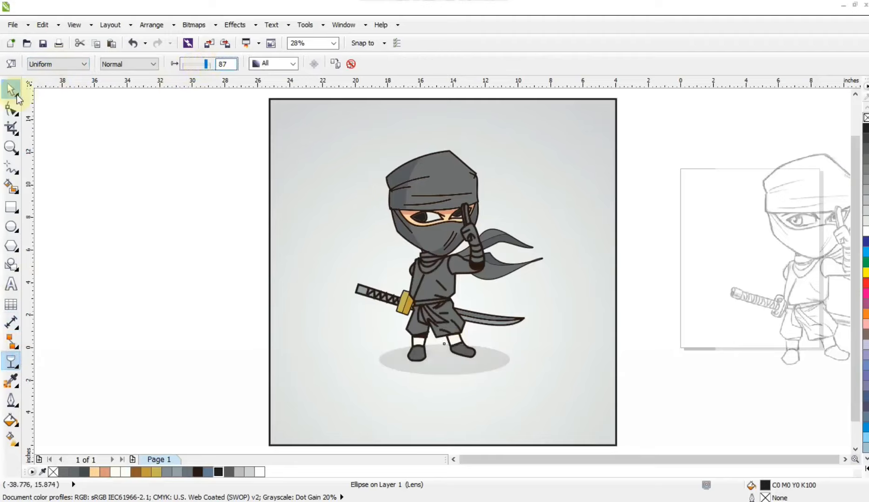
# Send the shadow ellipse behind the ninja, enlarge it to about 8.8 by 2.08 inches and centre it under the feet.
pyautogui.press('shift')
pyautogui.hotkey('ctrl', 'pageup')
pyautogui.click(53, 89)
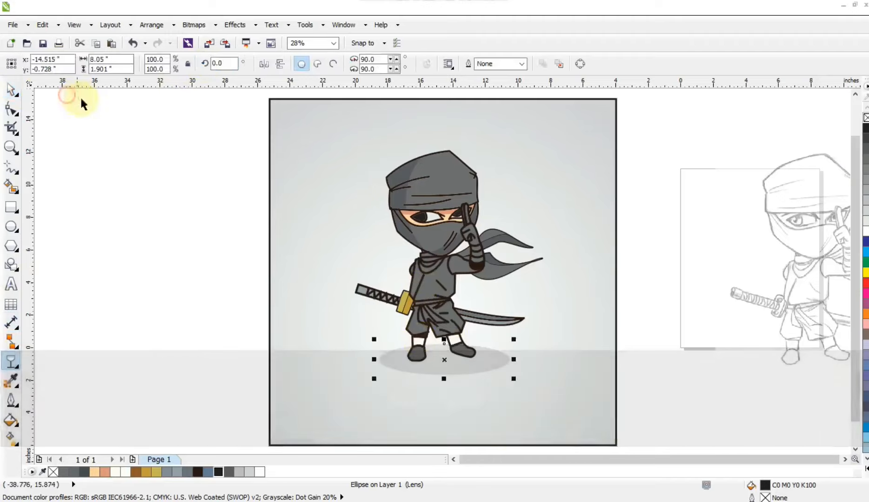
pyautogui.click(80, 98)
pyautogui.moveTo(473, 367); pyautogui.dragTo(515, 380)
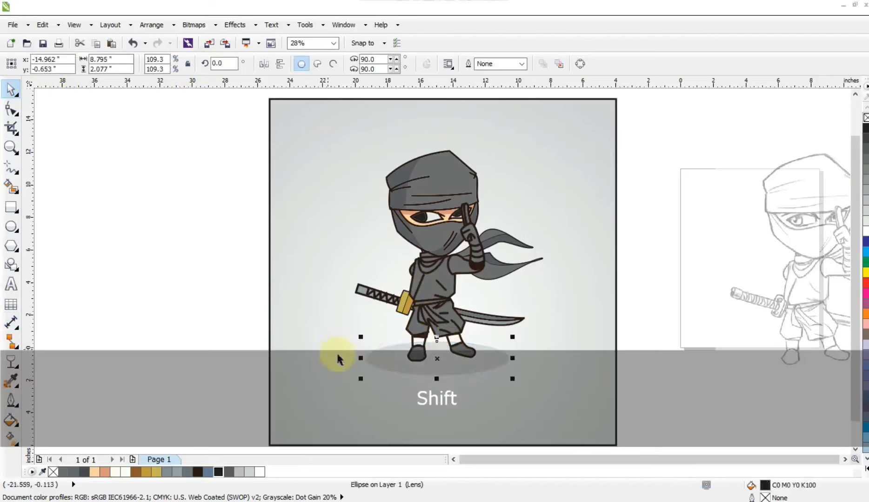
pyautogui.moveTo(433, 367); pyautogui.dragTo(436, 366)
# Try medium and dark grey fills on the background square, including 40% and 80% black.
pyautogui.click(587, 327)
pyautogui.click(865, 181)
pyautogui.click(865, 190)
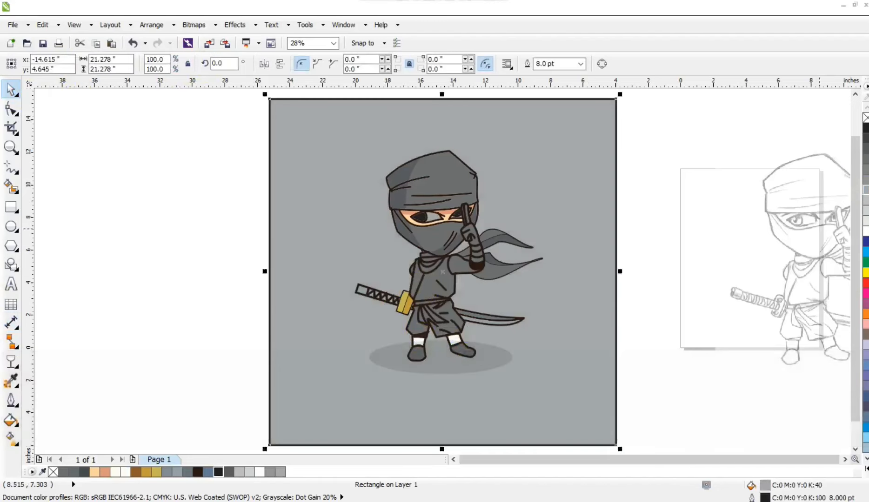
pyautogui.click(866, 138)
pyautogui.click(865, 148)
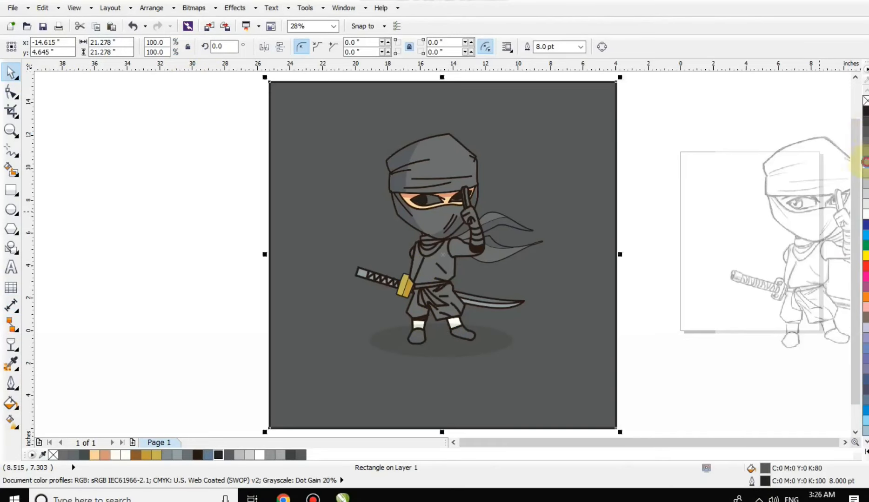
# Fill the background square with 10% black and remove its outline.
pyautogui.click(865, 162)
pyautogui.click(865, 172)
pyautogui.click(865, 183)
pyautogui.click(866, 204)
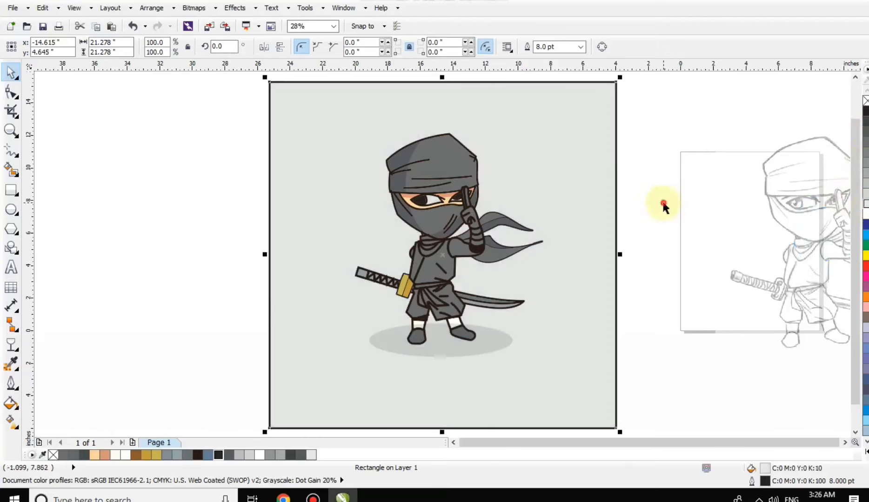
pyautogui.rightClick(865, 100)
pyautogui.hotkey('shift', 'F2')
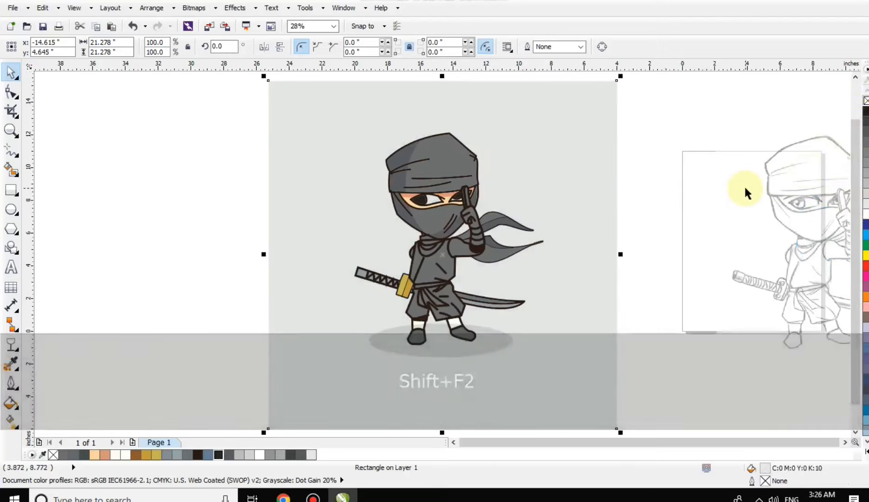